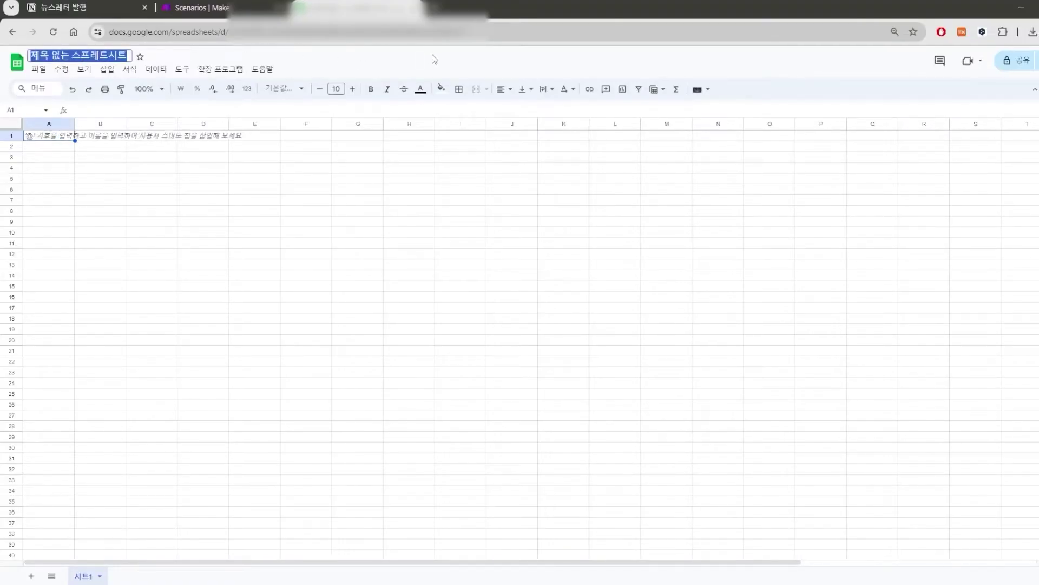
# Enter CustomerDB as the new spreadsheet's title.
pyautogui.write('CustomerDB')
pyautogui.press('Return')
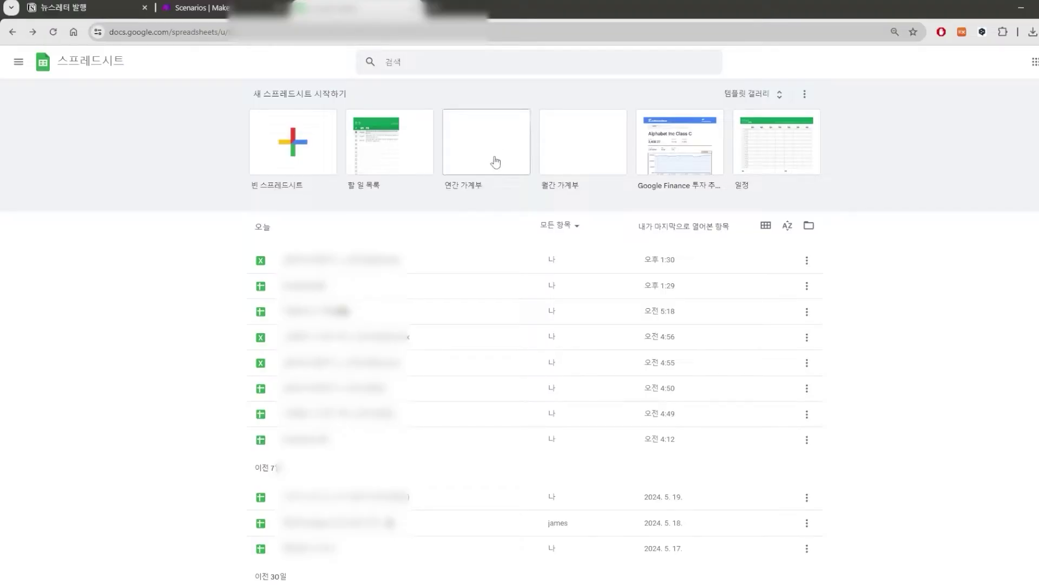
# Look over the signup responses file, then open the 자동화 된 고객DB spreadsheet.
pyautogui.click(468, 339)
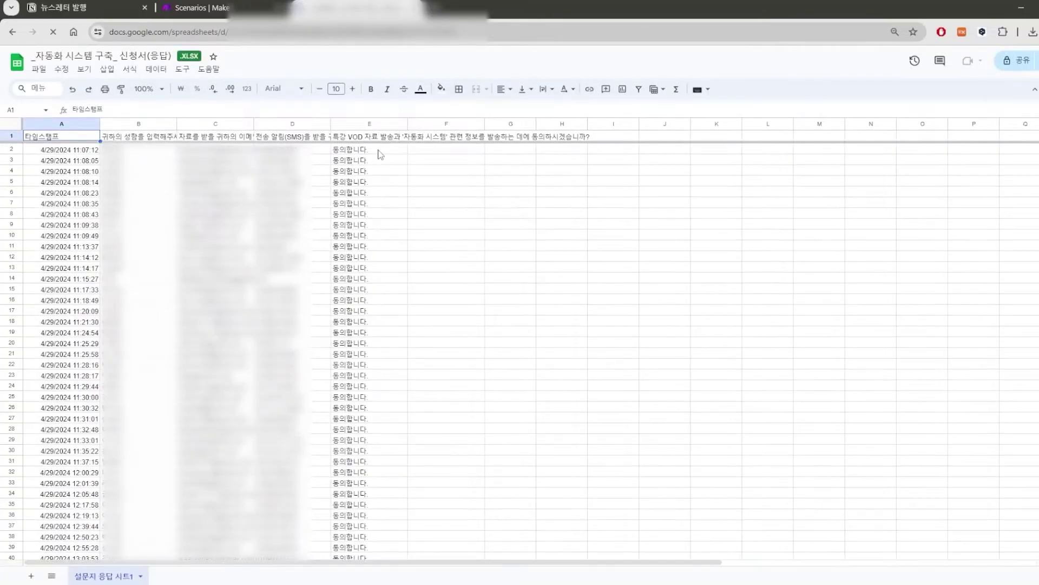
pyautogui.click(87, 152)
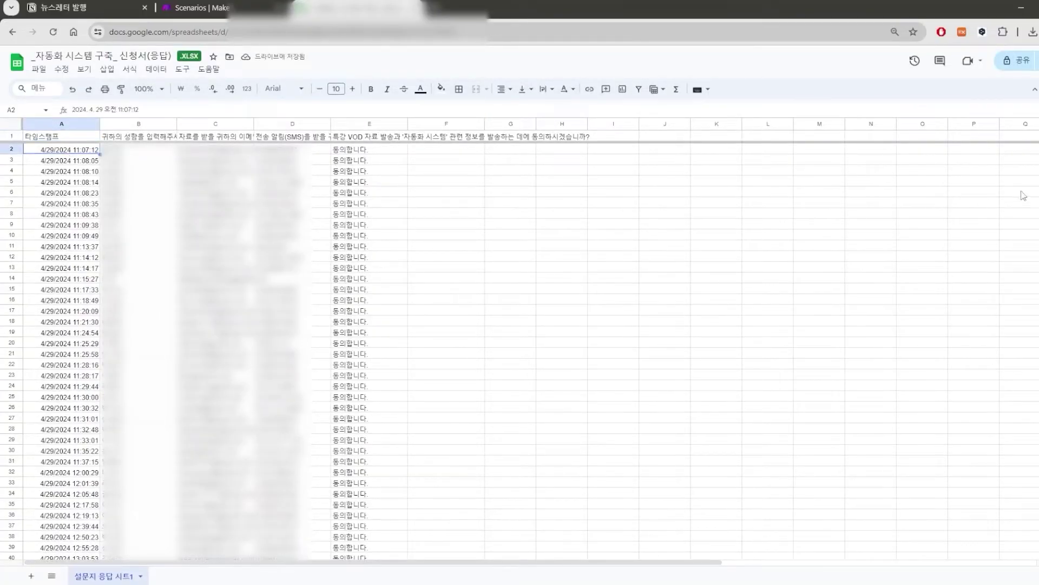
pyautogui.click(757, 124)
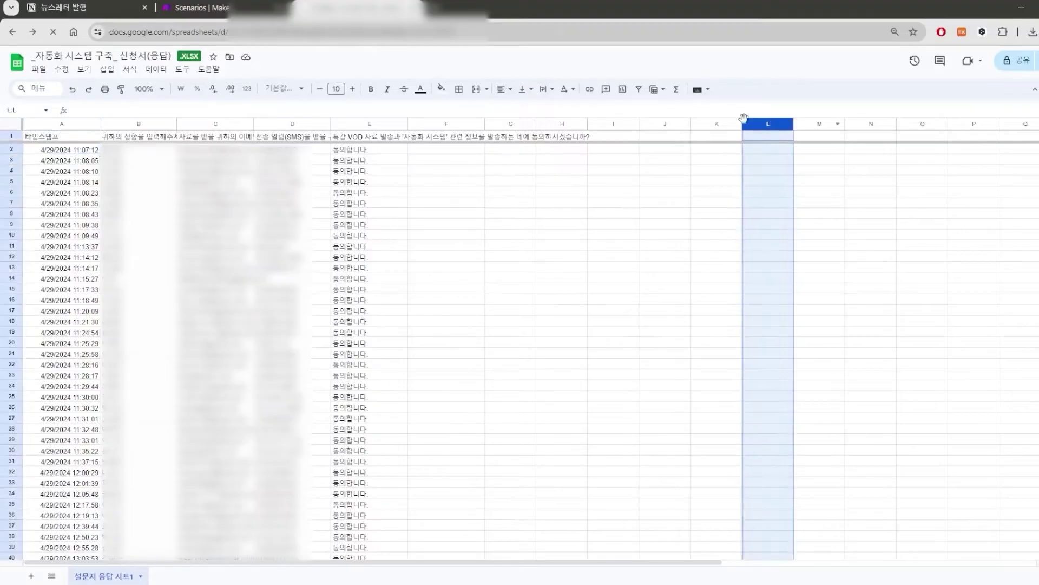
pyautogui.hotkey('alt', 'Left')
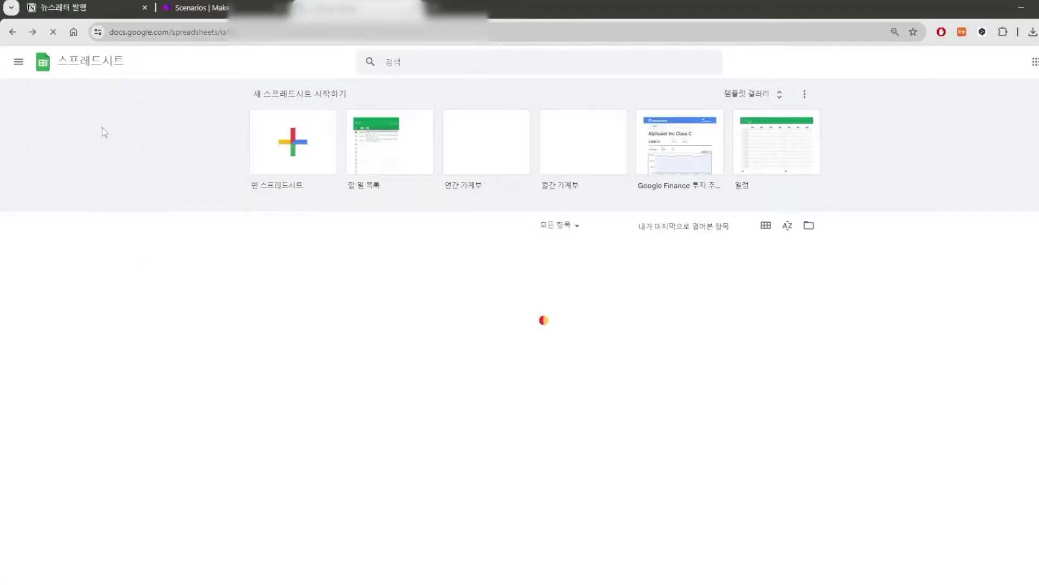
pyautogui.click(413, 337)
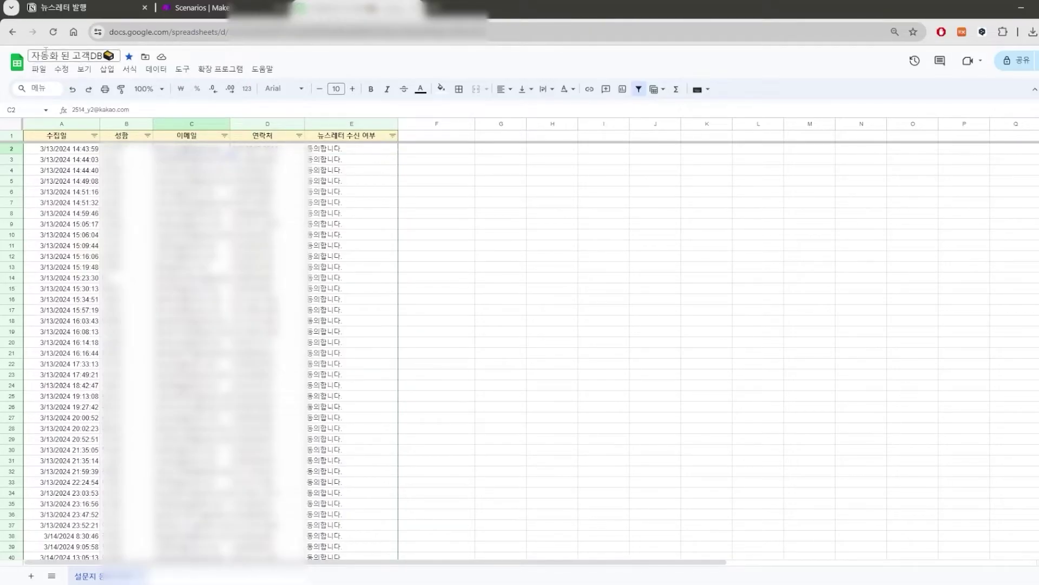
# Search the menus for 중복 and open the 중복 행 삭제 (remove duplicate rows) dialog.
pyautogui.click(262, 69)
pyautogui.click(276, 88)
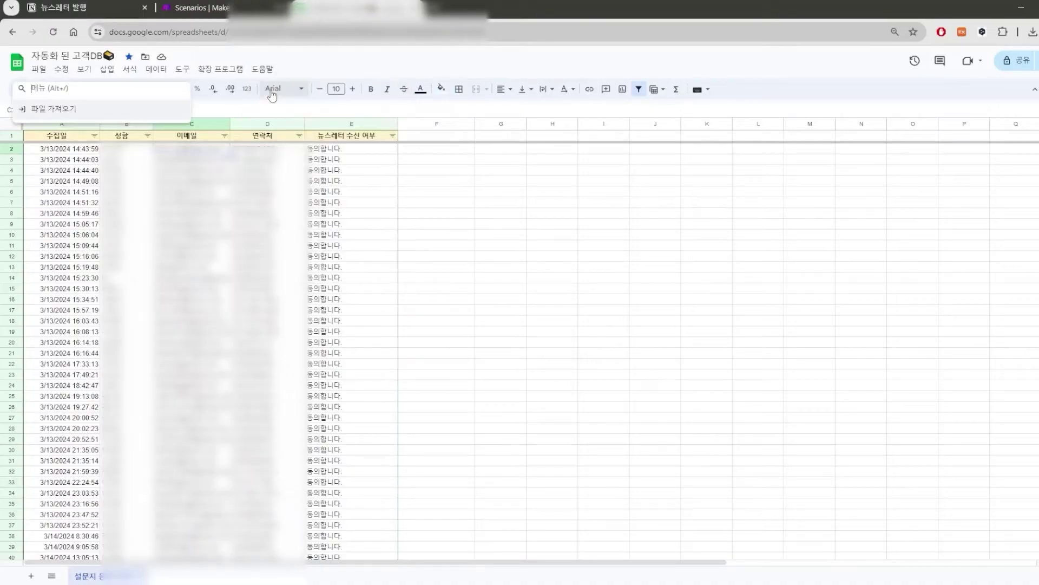
pyautogui.write('중복')
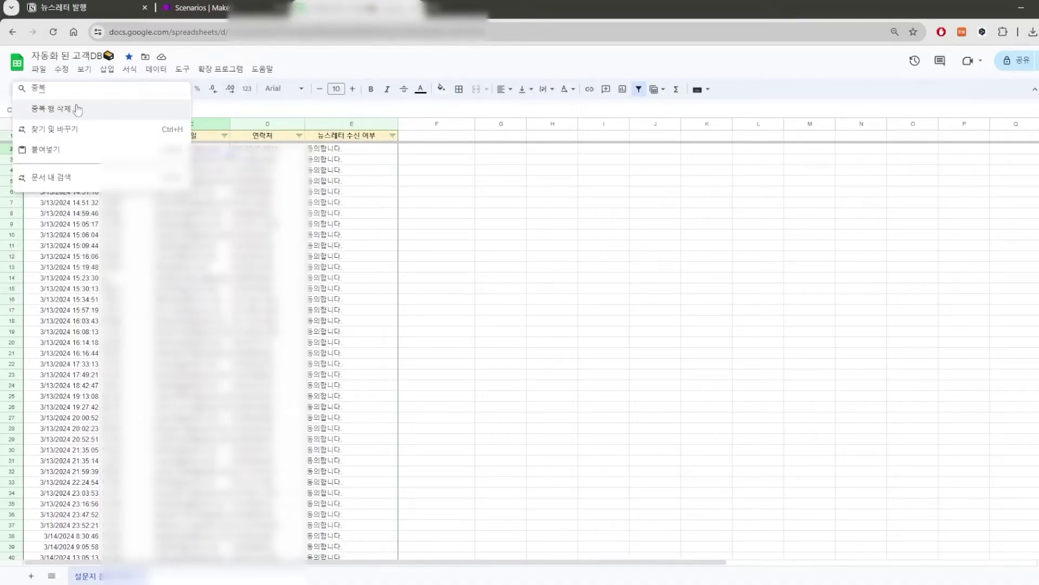
pyautogui.click(93, 112)
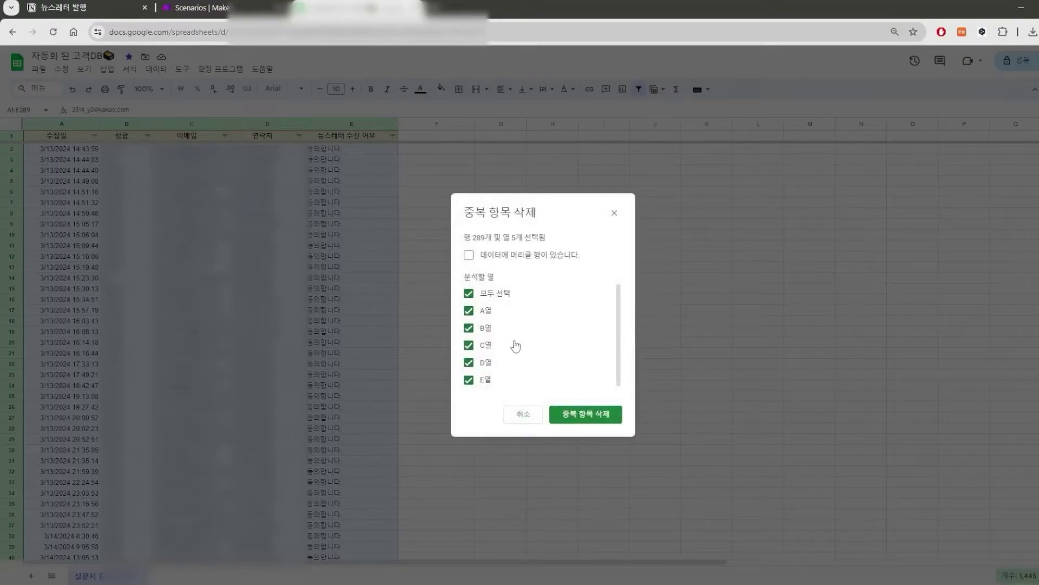
# Try columns A–D on and off in the duplicate comparison, then switch to Make scenarios.
pyautogui.click(497, 296)
pyautogui.click(494, 314)
pyautogui.click(490, 329)
pyautogui.click(486, 346)
pyautogui.click(486, 361)
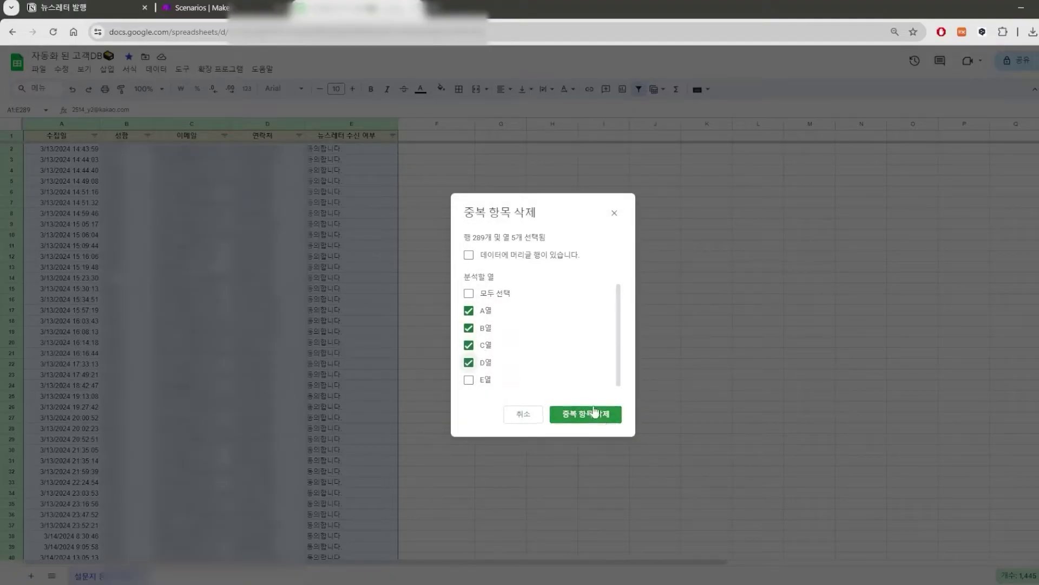
pyautogui.click(487, 311)
pyautogui.click(491, 329)
pyautogui.click(489, 346)
pyautogui.click(495, 363)
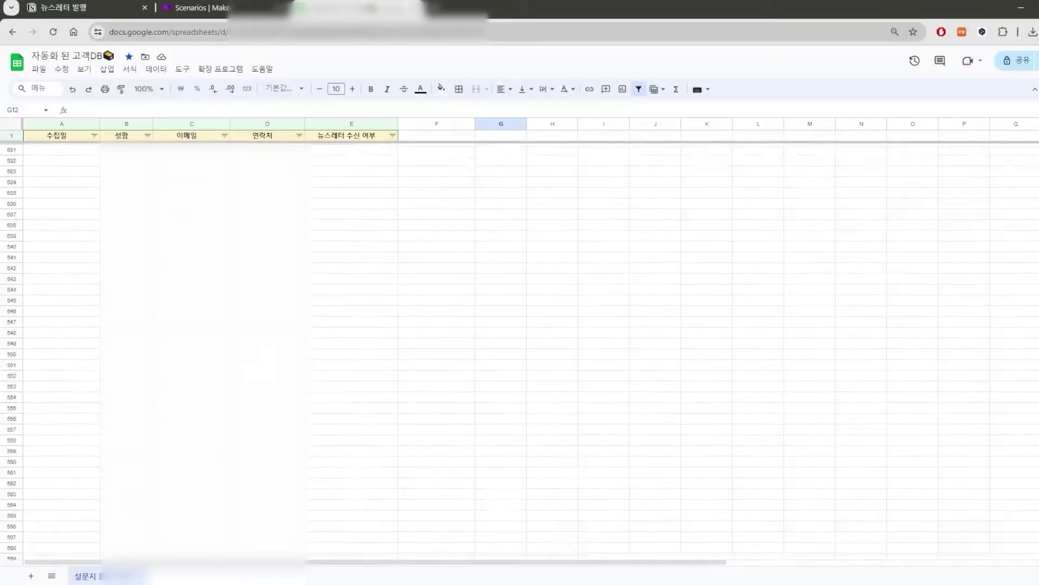
pyautogui.scroll(3, 520, 352)
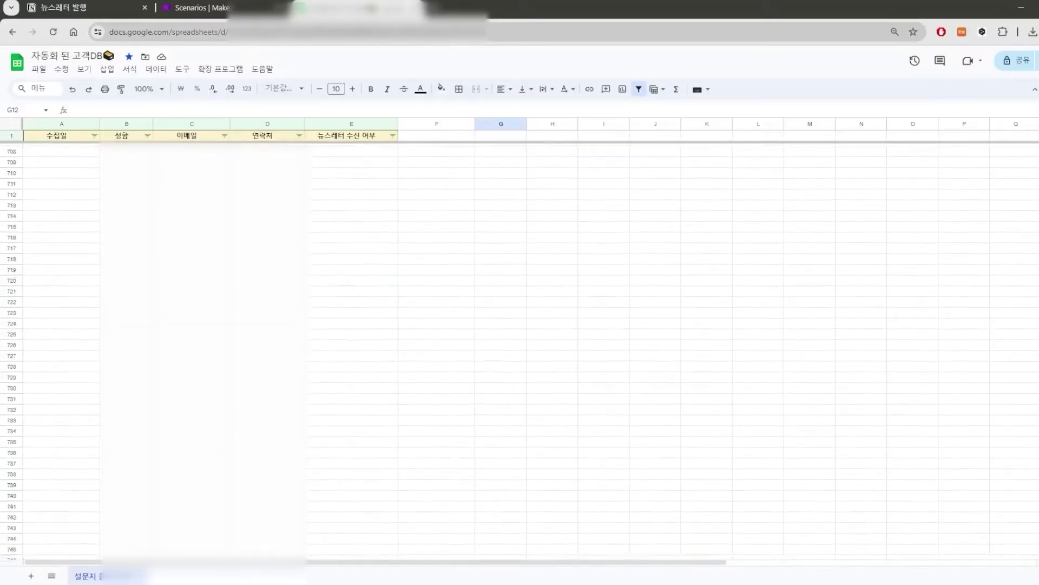
pyautogui.scroll(20, 520, 352)
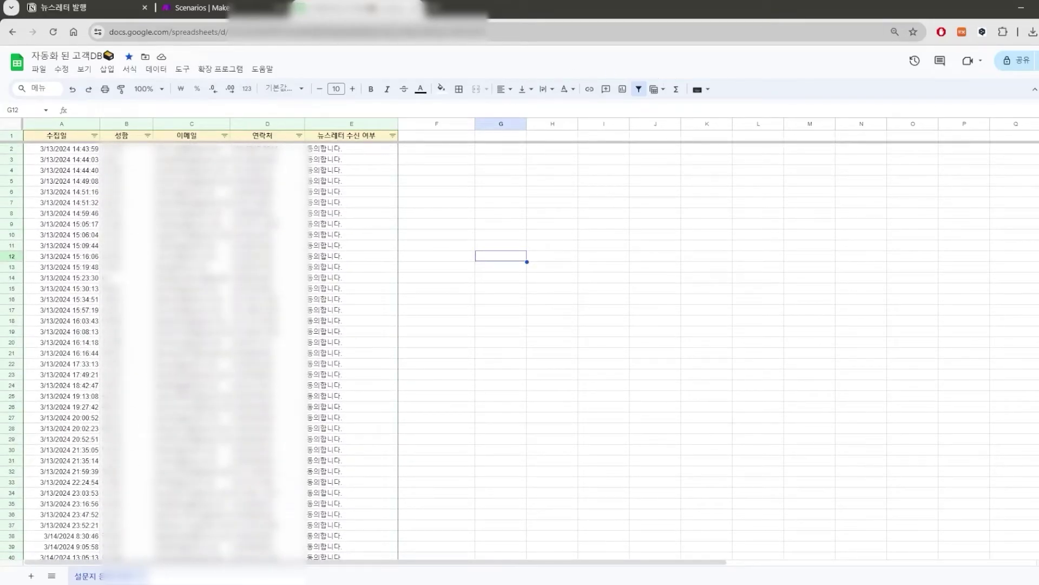
pyautogui.click(195, 7)
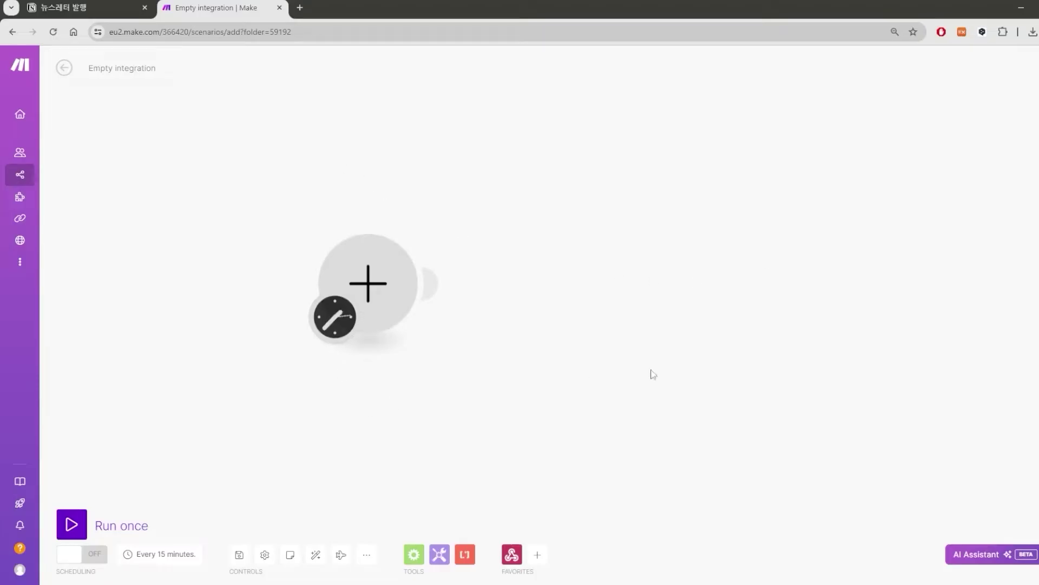
# Choose Webhooks > Custom webhook as the trigger for the empty first module.
pyautogui.moveTo(346, 180); pyautogui.dragTo(457, 177)
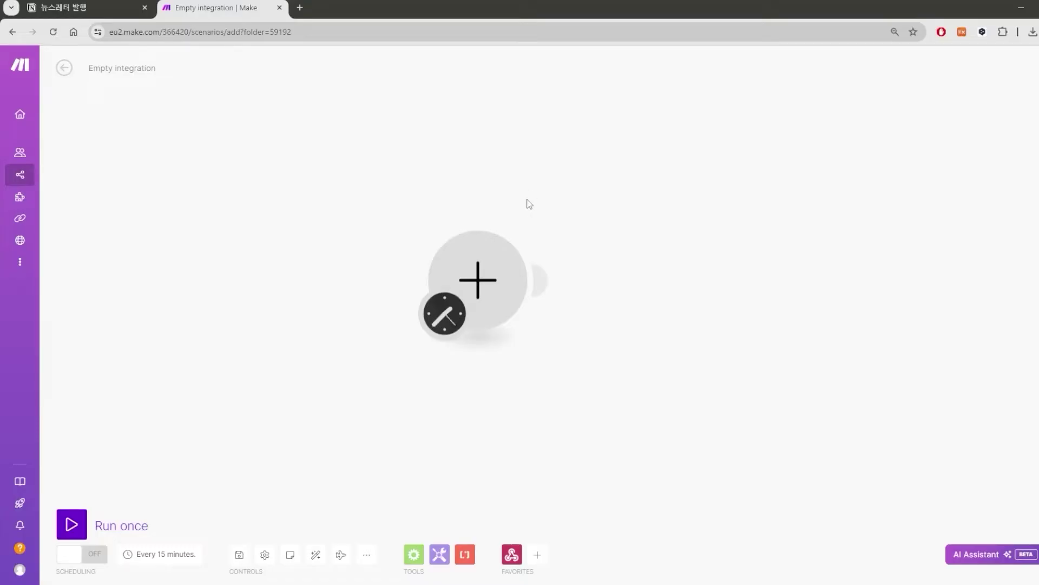
pyautogui.click(479, 280)
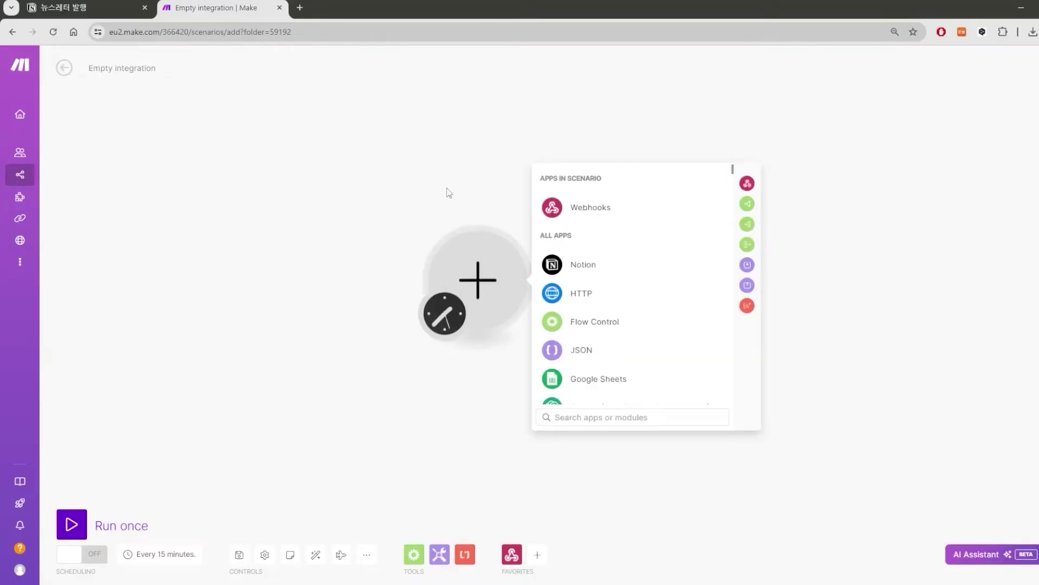
pyautogui.click(465, 218)
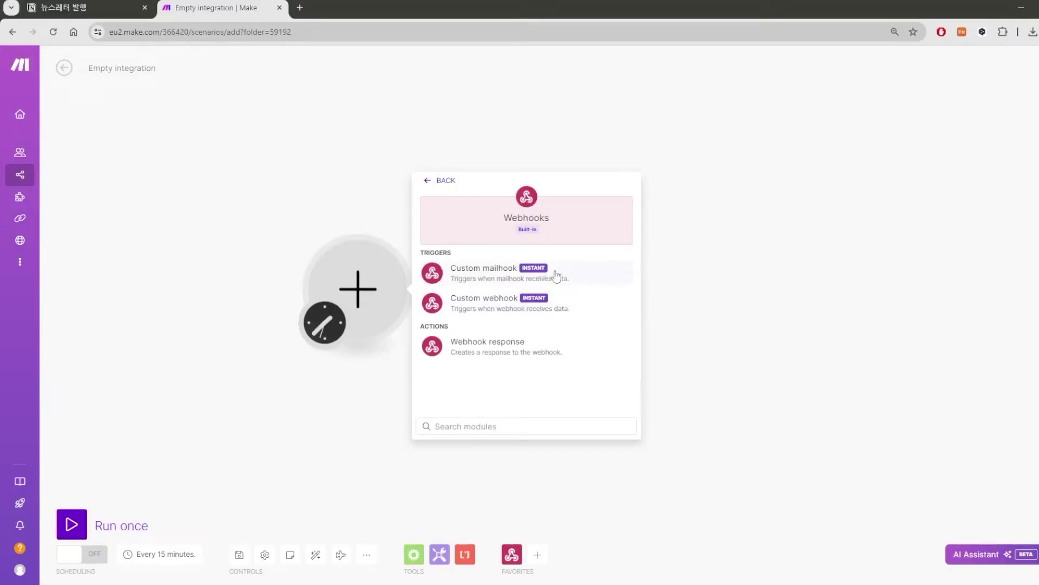
pyautogui.click(539, 309)
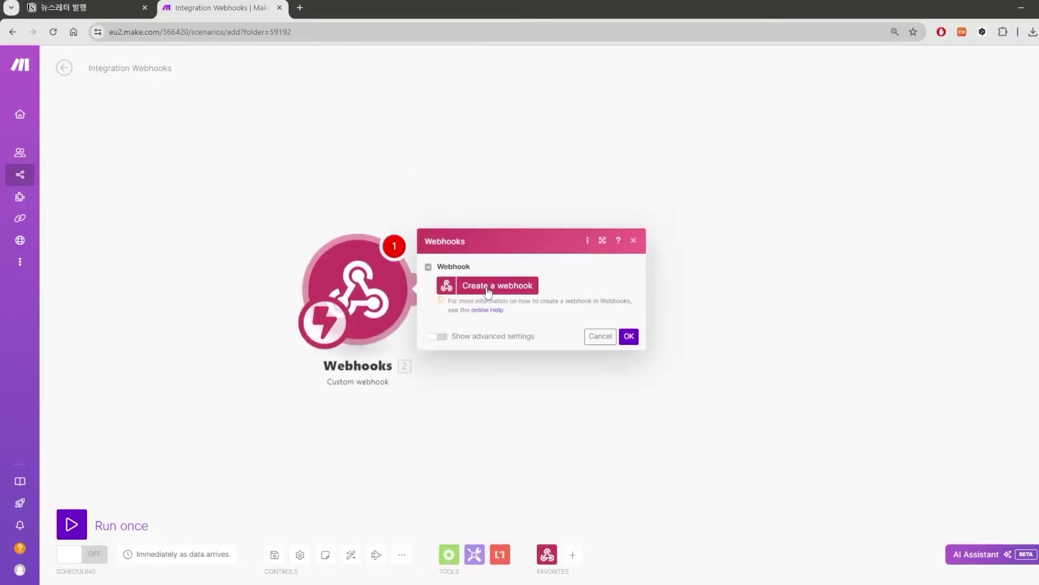
# Create a webhook named reject-newsletter-webhook and show its advanced settings.
pyautogui.click(508, 288)
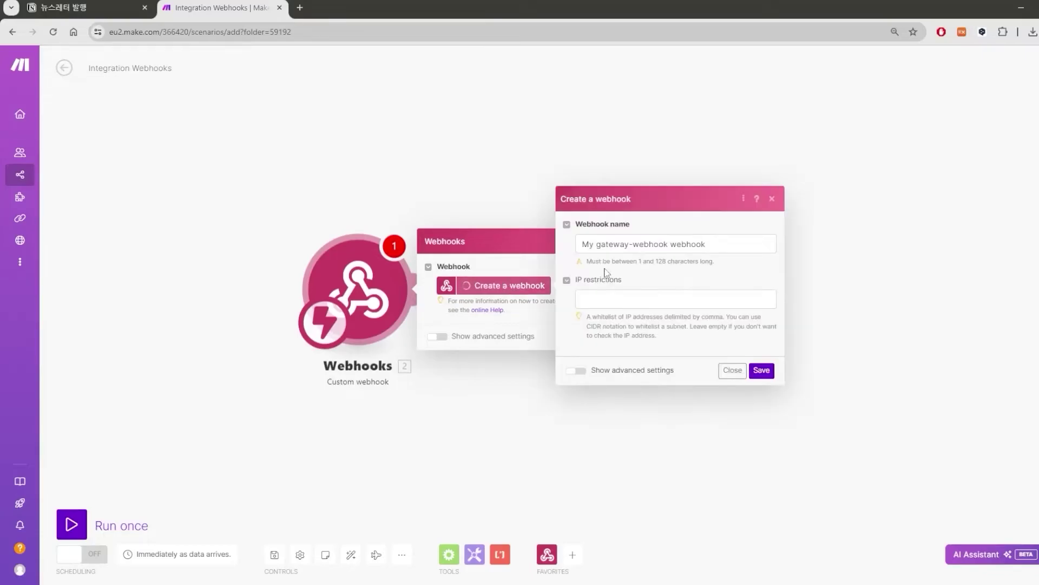
pyautogui.click(729, 243)
pyautogui.hotkey('ctrl', 'a')
pyautogui.write('reject-newsletter-webhook')
pyautogui.moveTo(729, 244); pyautogui.dragTo(568, 243)
pyautogui.click(684, 218)
pyautogui.moveTo(723, 244); pyautogui.dragTo(574, 245)
pyautogui.click(600, 362)
pyautogui.click(576, 371)
pyautogui.click(721, 128)
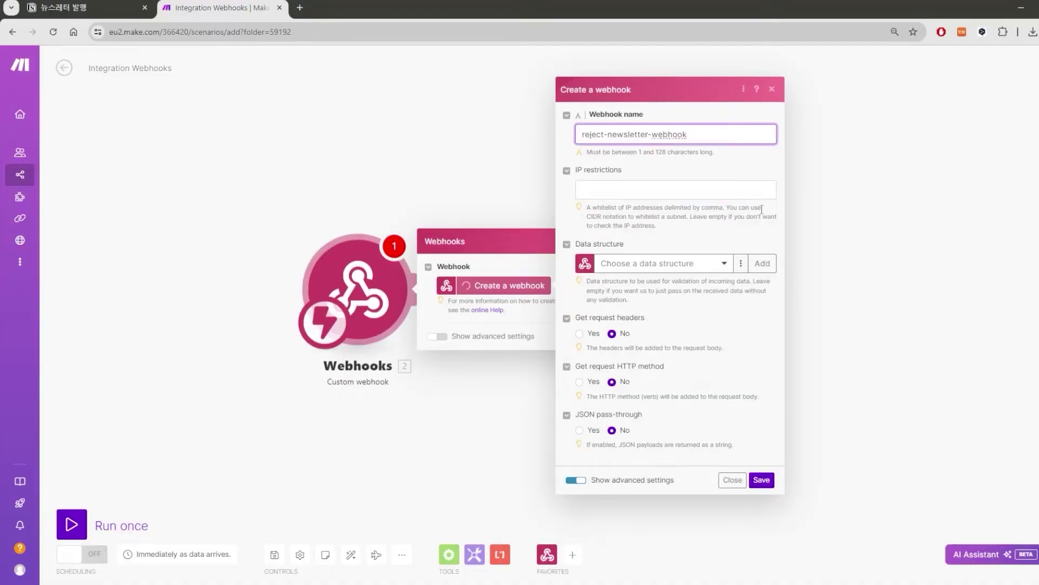
pyautogui.click(567, 245)
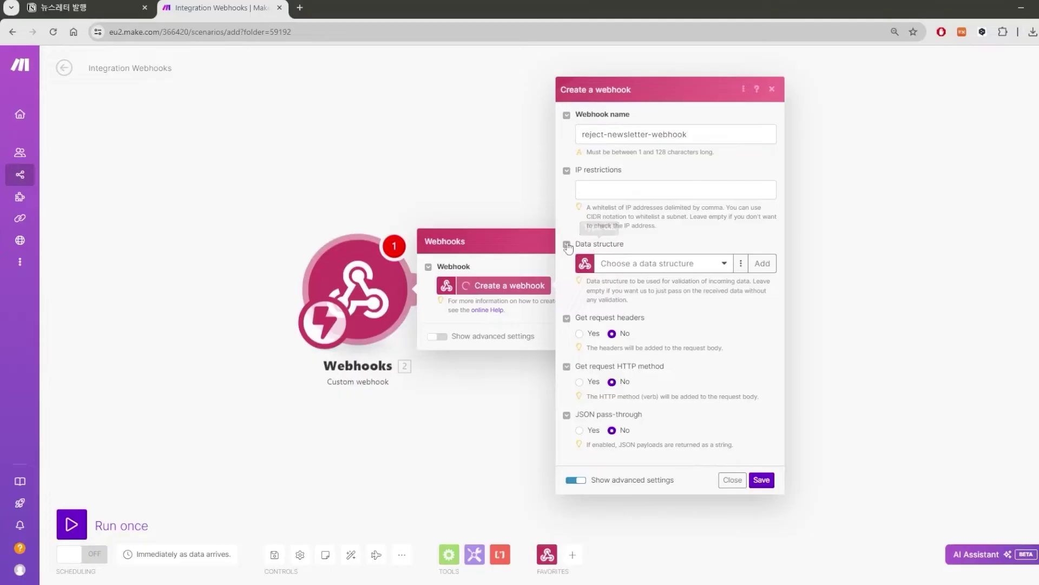
# Add a data structure with a required email field, enable the HTTP method, and save.
pyautogui.click(763, 263)
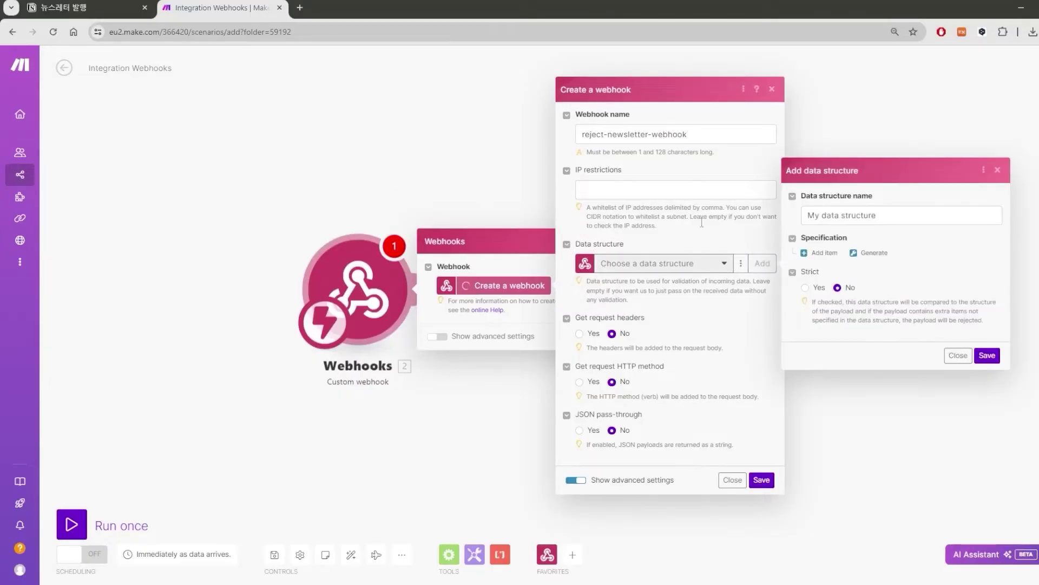
pyautogui.click(821, 252)
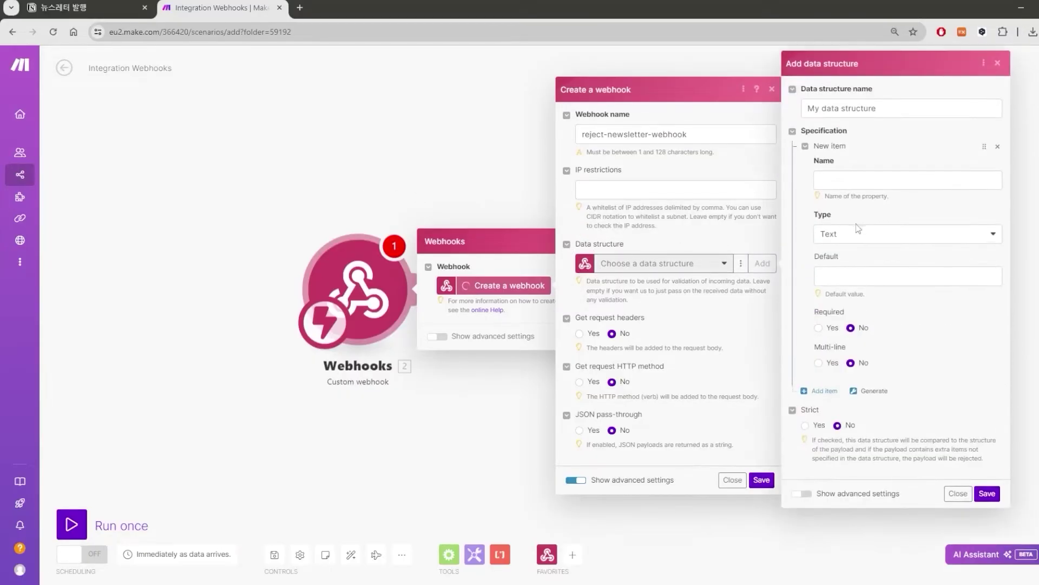
pyautogui.click(877, 184)
pyautogui.write('email')
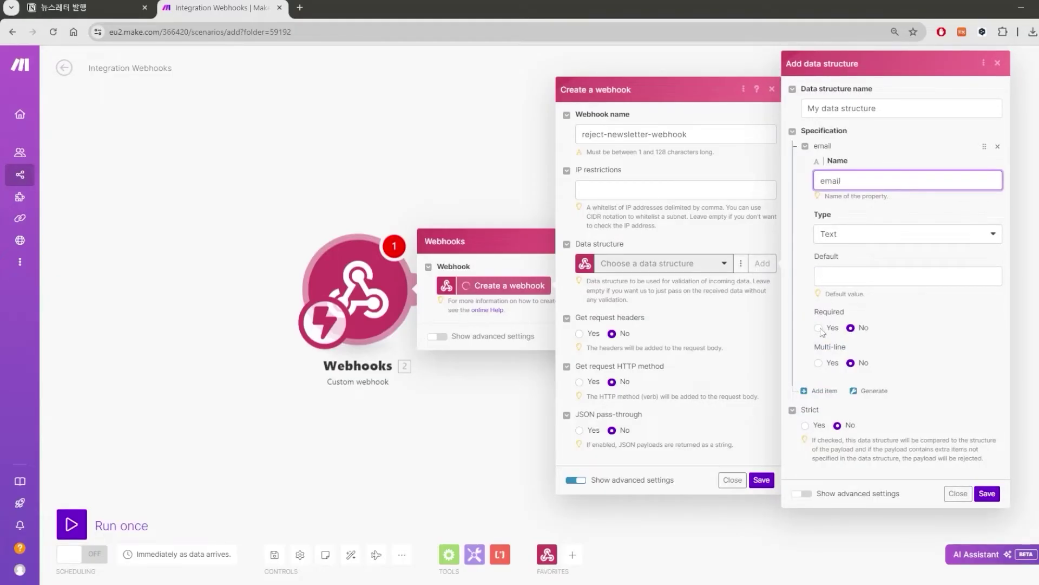
pyautogui.click(819, 328)
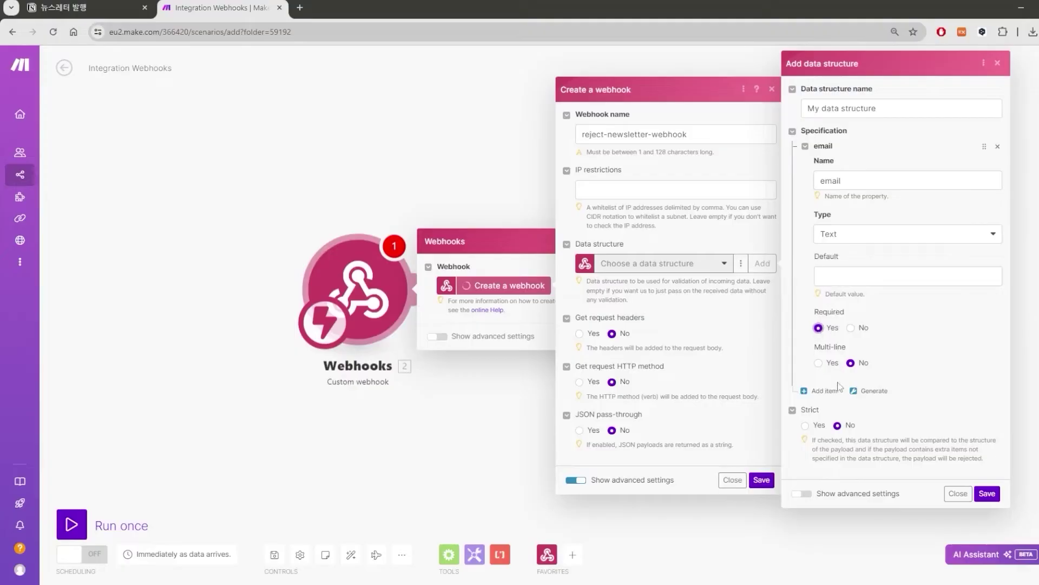
pyautogui.click(987, 493)
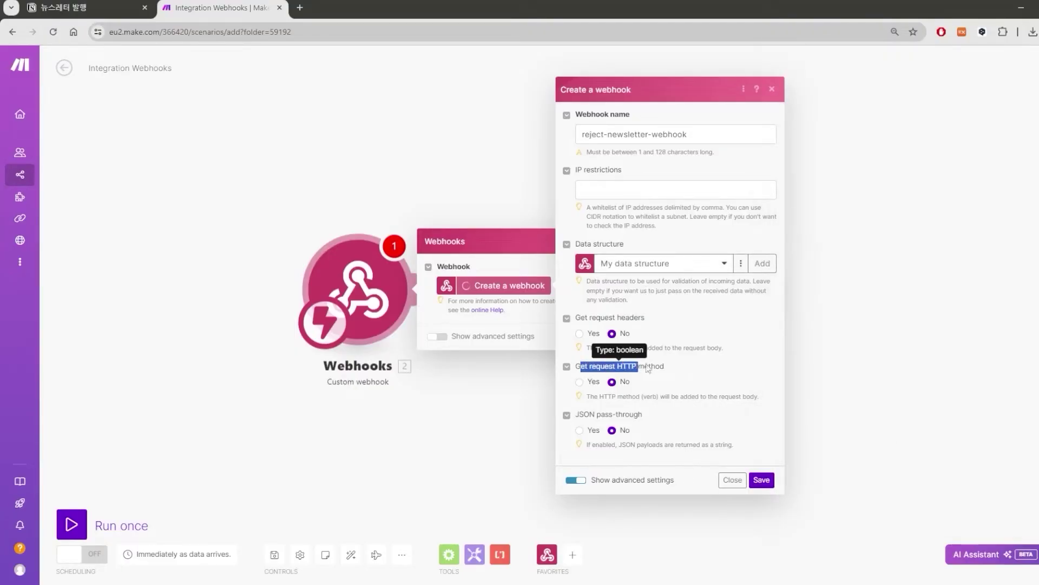
pyautogui.click(579, 382)
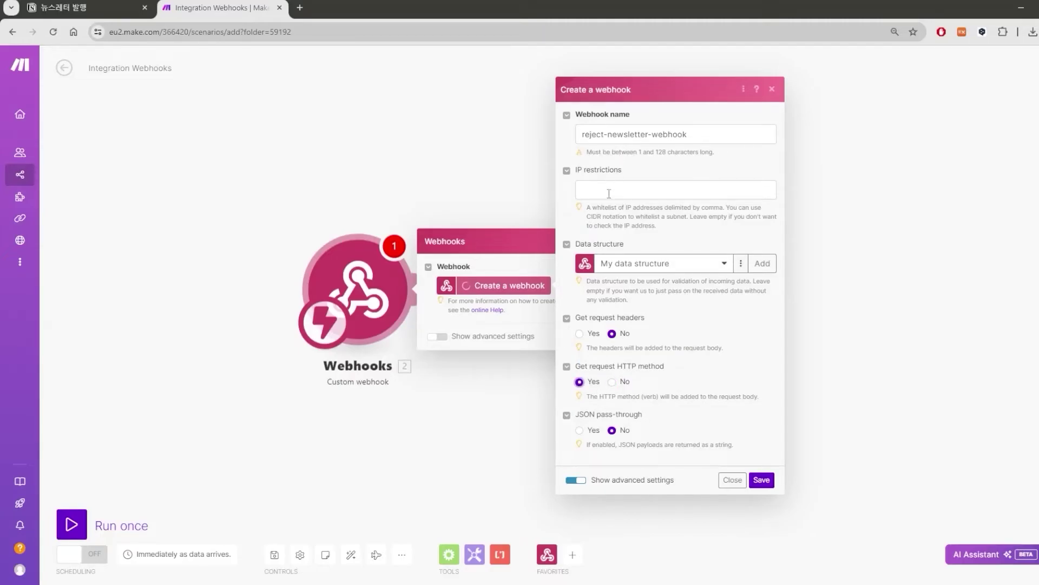
pyautogui.click(764, 481)
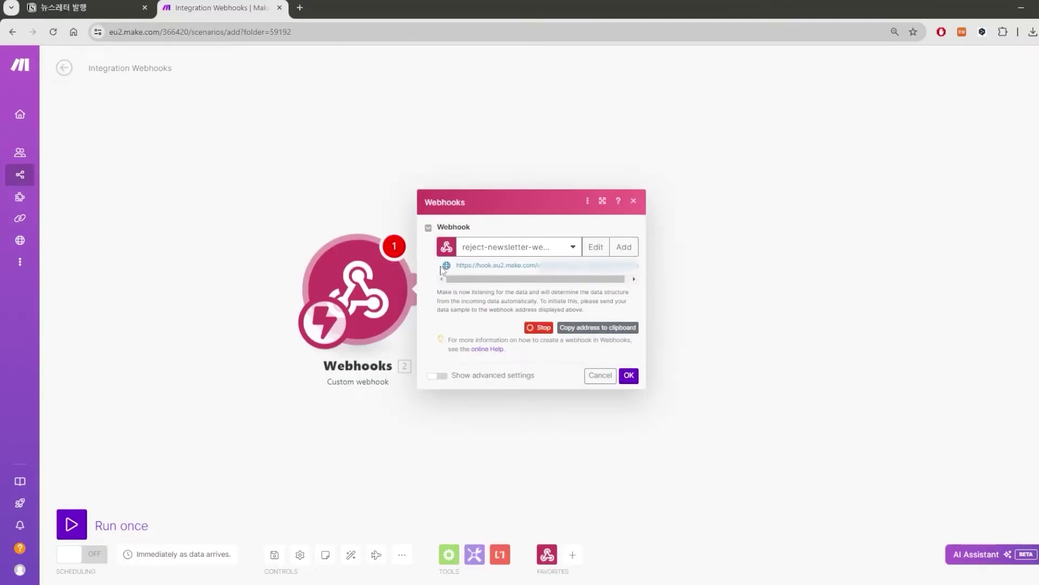
# Open the webhook URL with a sample ?email= query parameter, then close the webhook settings.
pyautogui.moveTo(482, 279); pyautogui.dragTo(507, 280)
pyautogui.hotkey('ctrl', 'l')
pyautogui.click(597, 327)
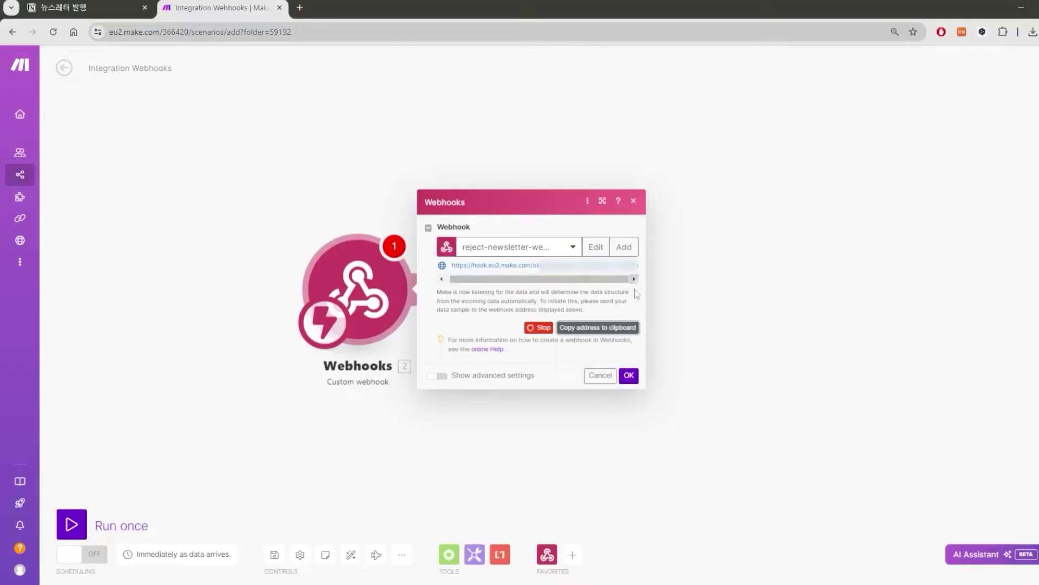
pyautogui.click(404, 32)
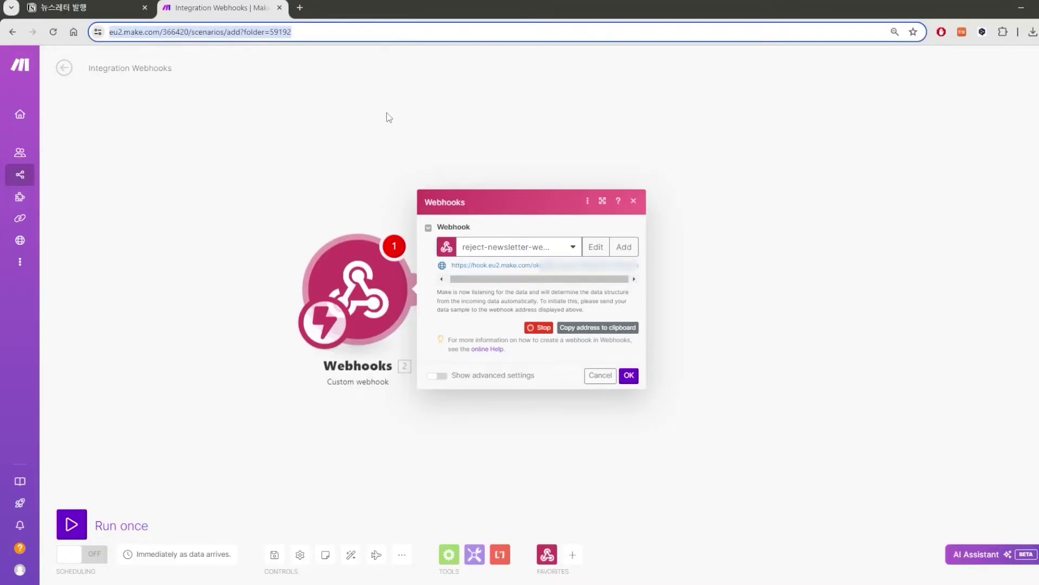
pyautogui.hotkey('ctrl', 'v')
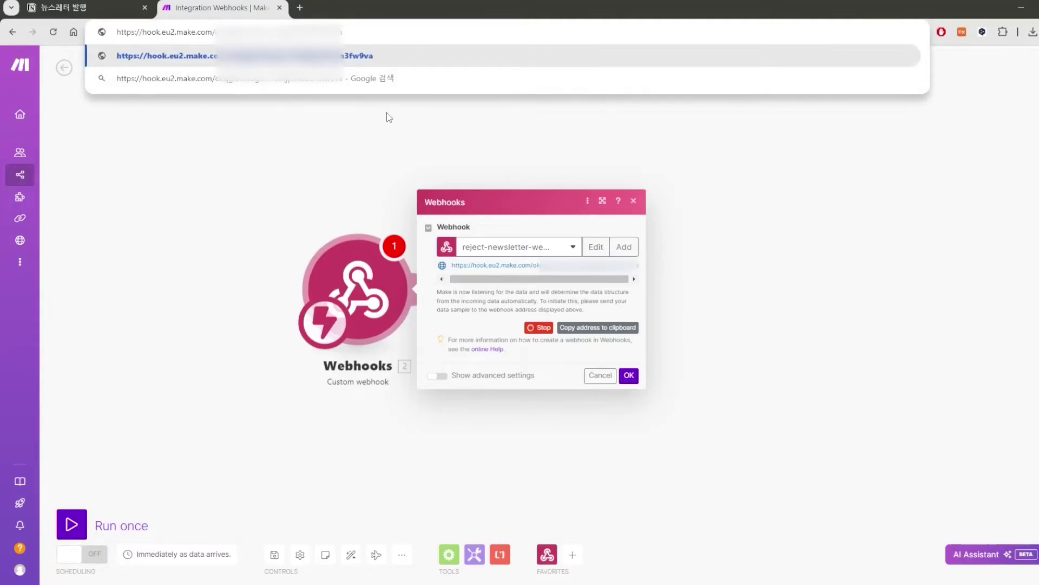
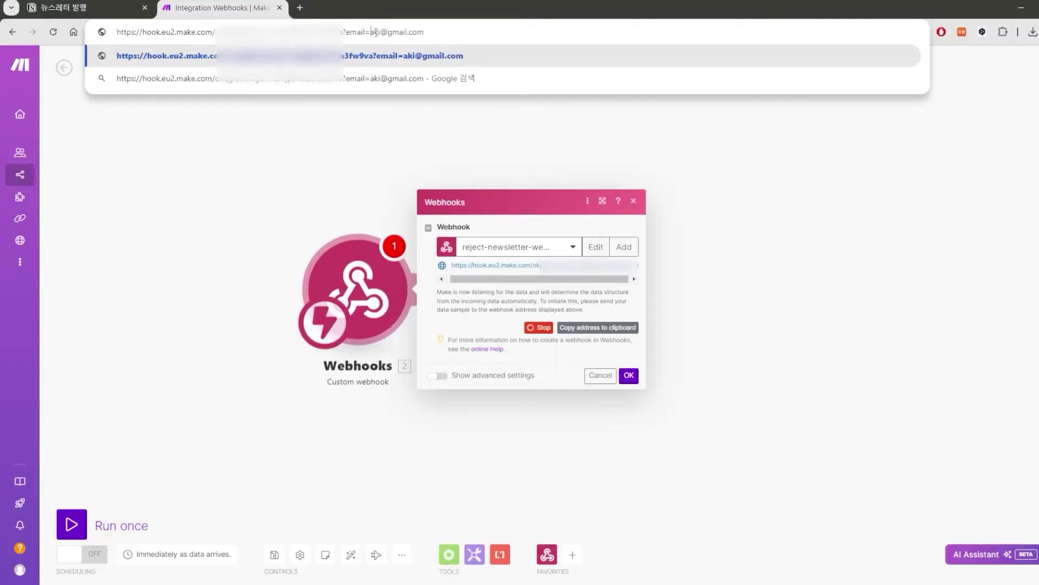
pyautogui.press('Return')
pyautogui.click(628, 375)
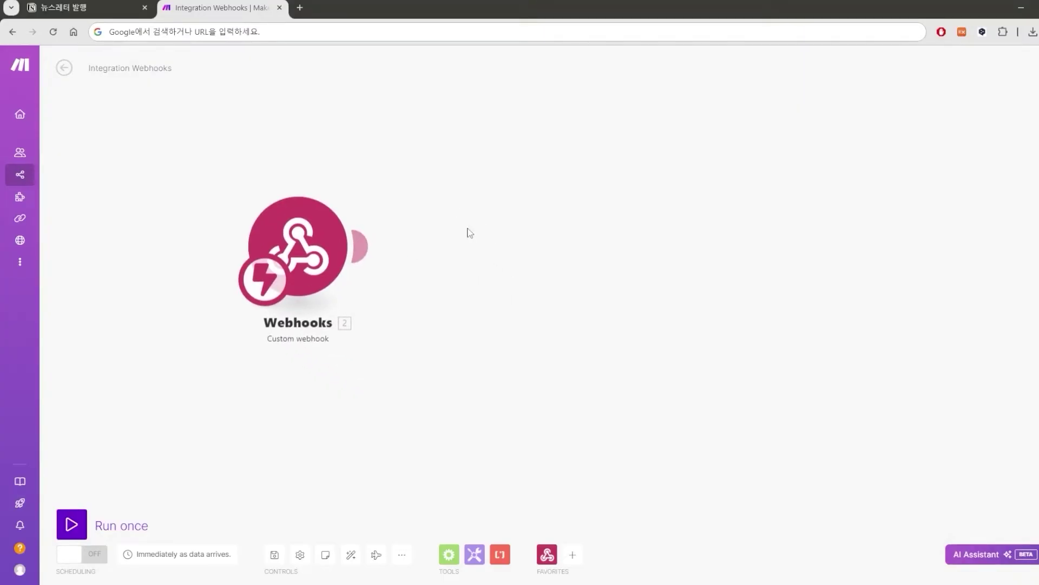
# Add a Google Sheets Search Rows module targeting the 자동화 된 고객DB spreadsheet.
pyautogui.click(360, 247)
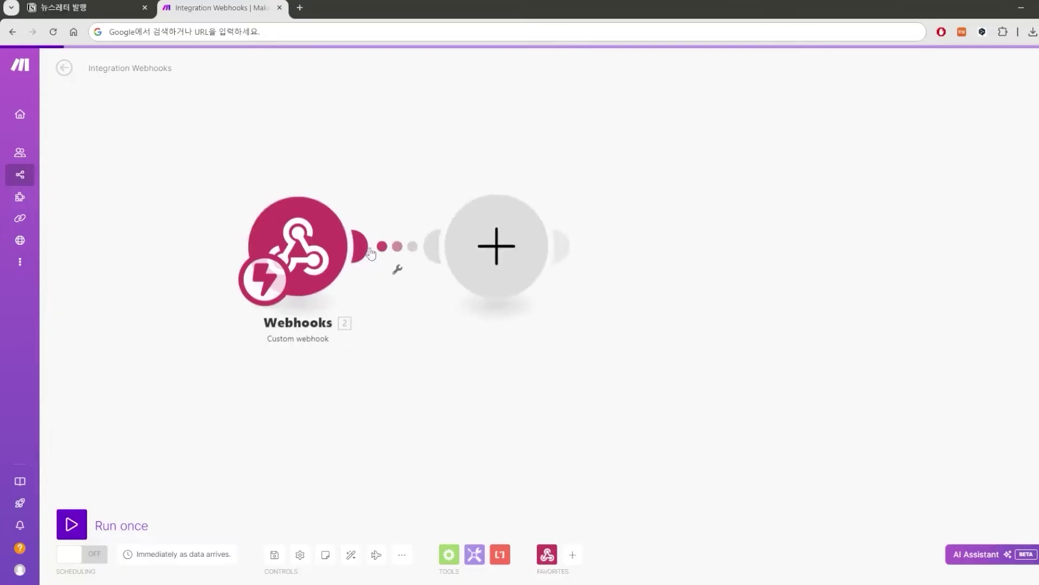
pyautogui.click(661, 345)
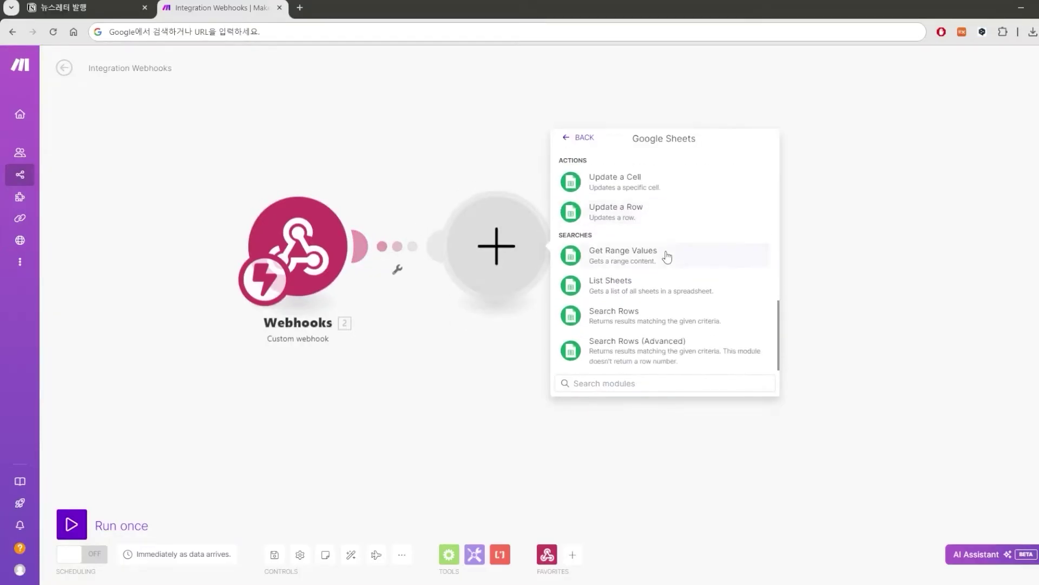
pyautogui.click(670, 319)
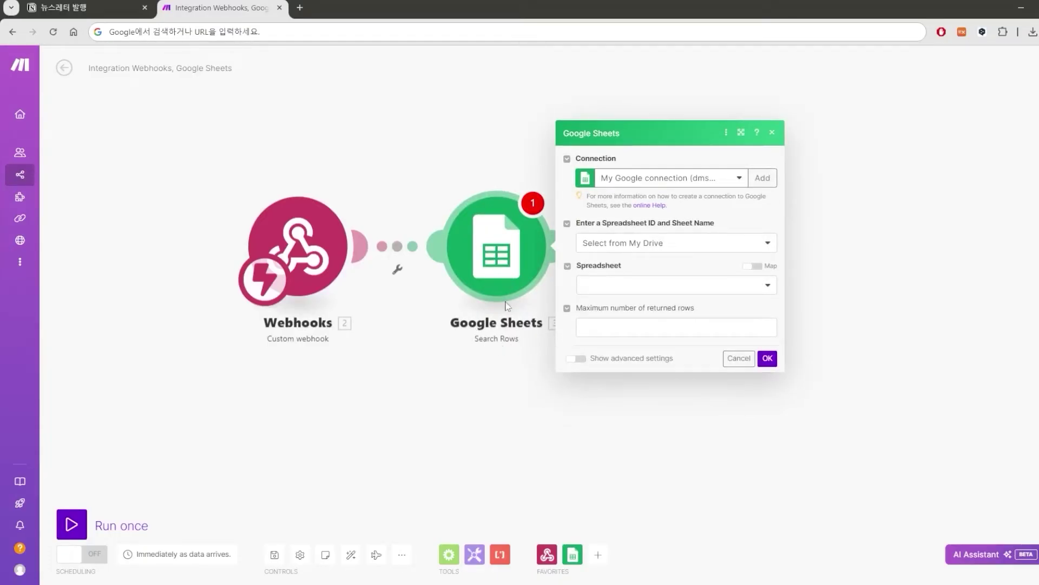
pyautogui.click(660, 291)
pyautogui.click(654, 402)
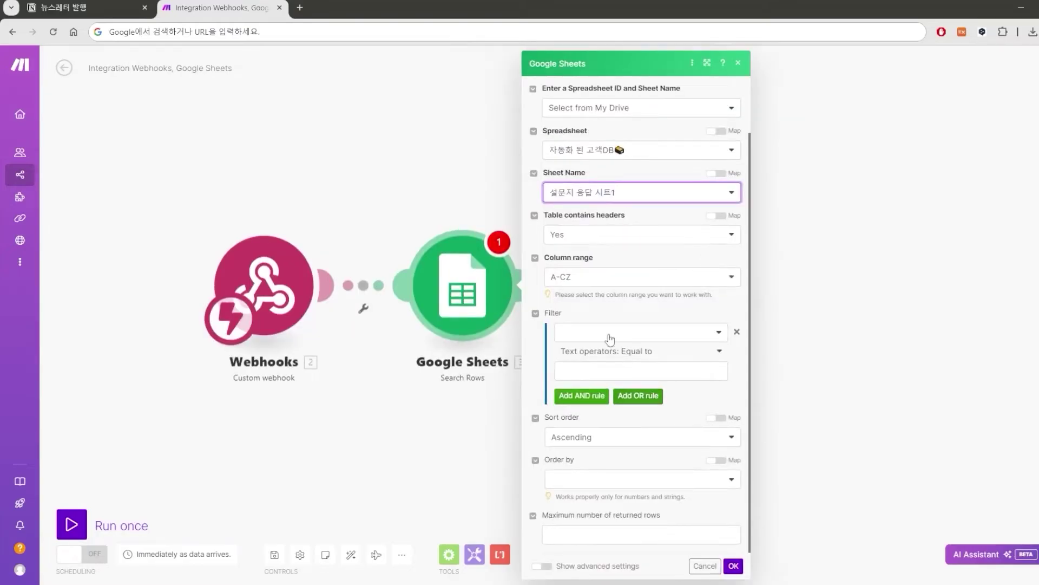
# Filter rows where 이메일 (C) equals the webhook's email, then save the module.
pyautogui.click(560, 333)
pyautogui.click(605, 386)
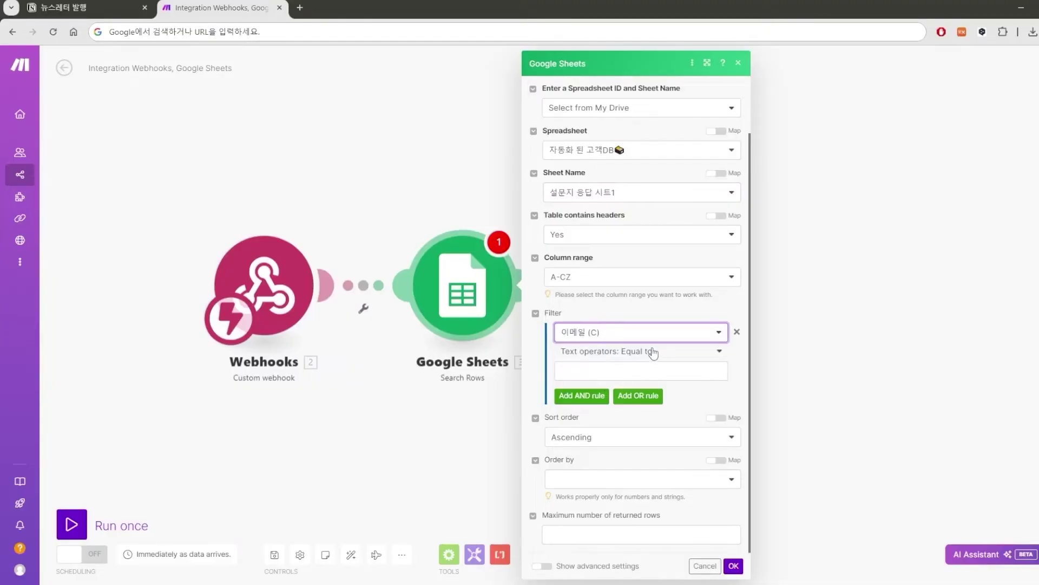
pyautogui.click(610, 371)
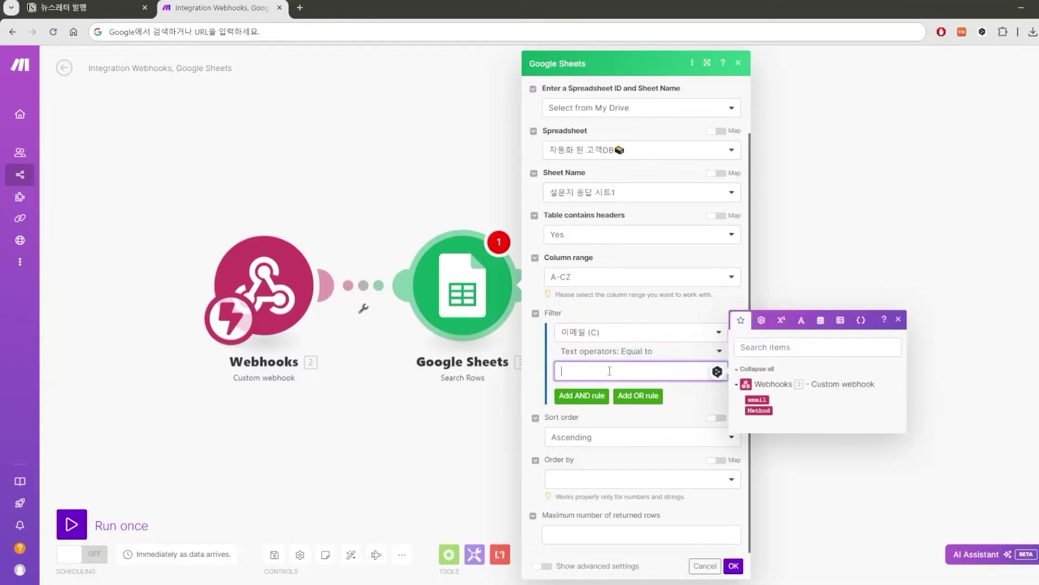
pyautogui.click(757, 399)
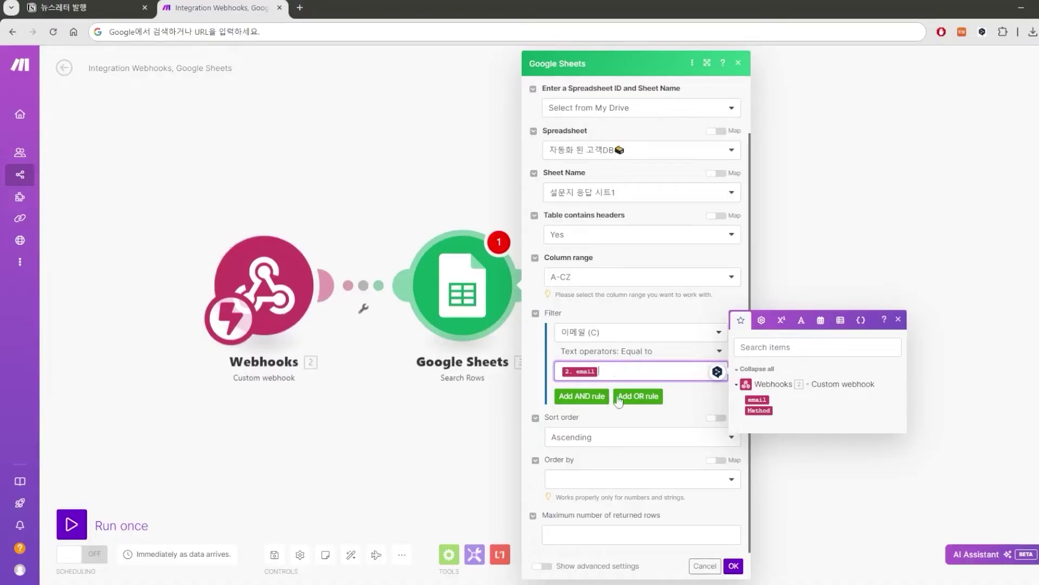
pyautogui.click(683, 533)
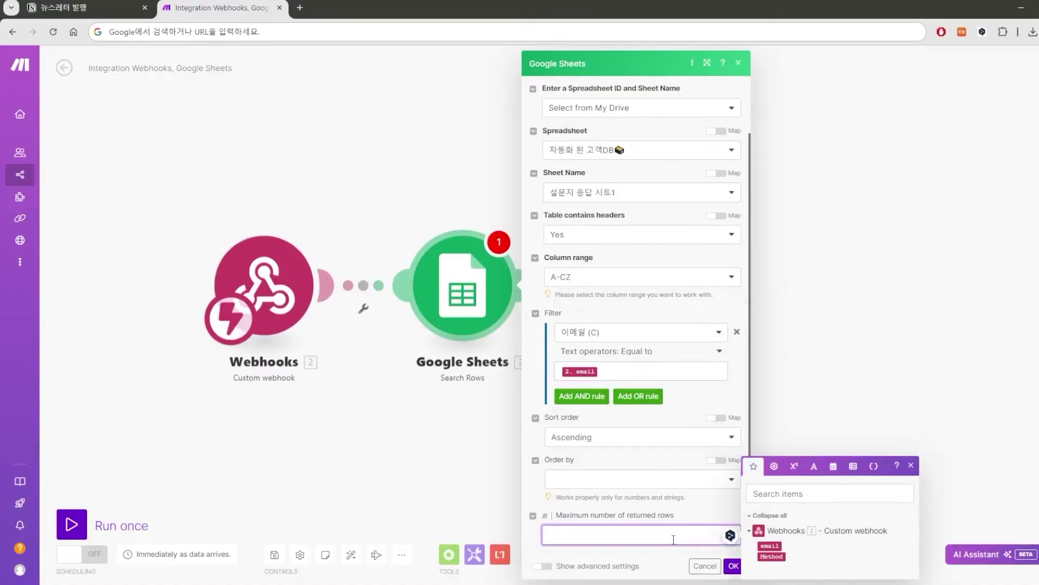
pyautogui.click(733, 566)
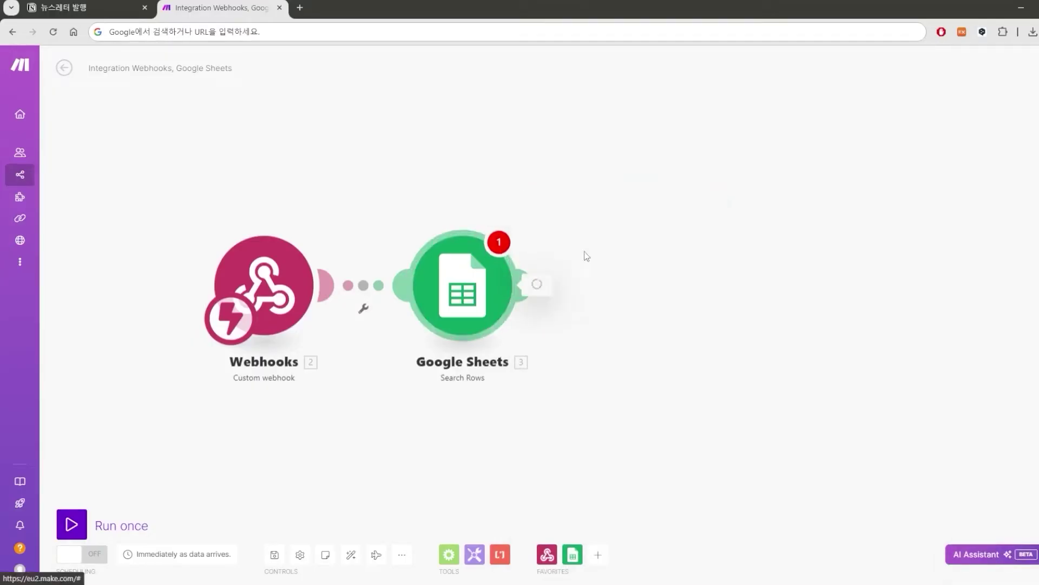
# Rename the webhook '수신 거부 버튼 클릭 시' and the search '수신 거부 메일 매칭'.
pyautogui.rightClick(275, 312)
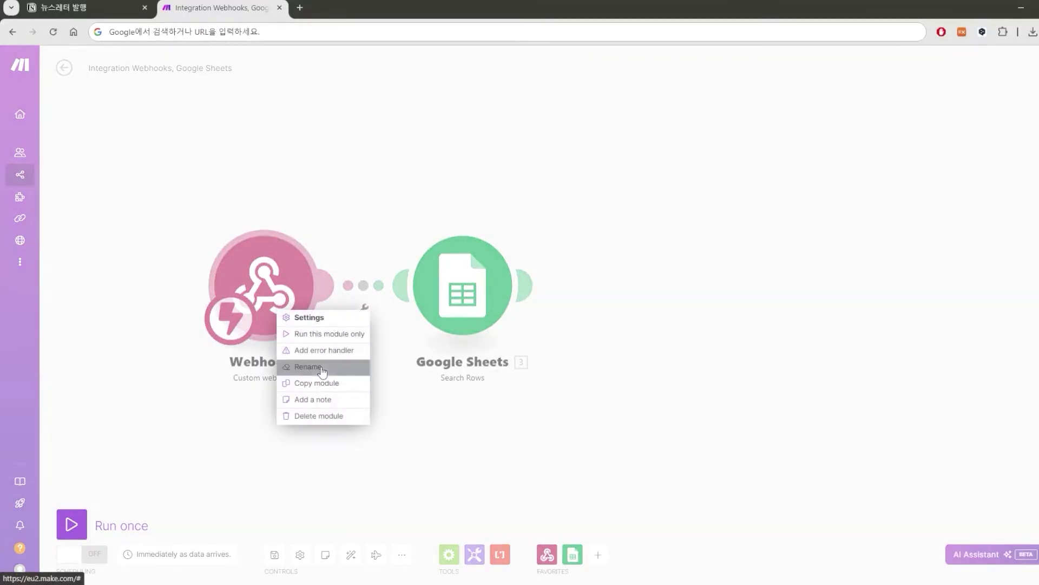
pyautogui.click(325, 368)
pyautogui.write('수신 거부 버튼 클릭 시')
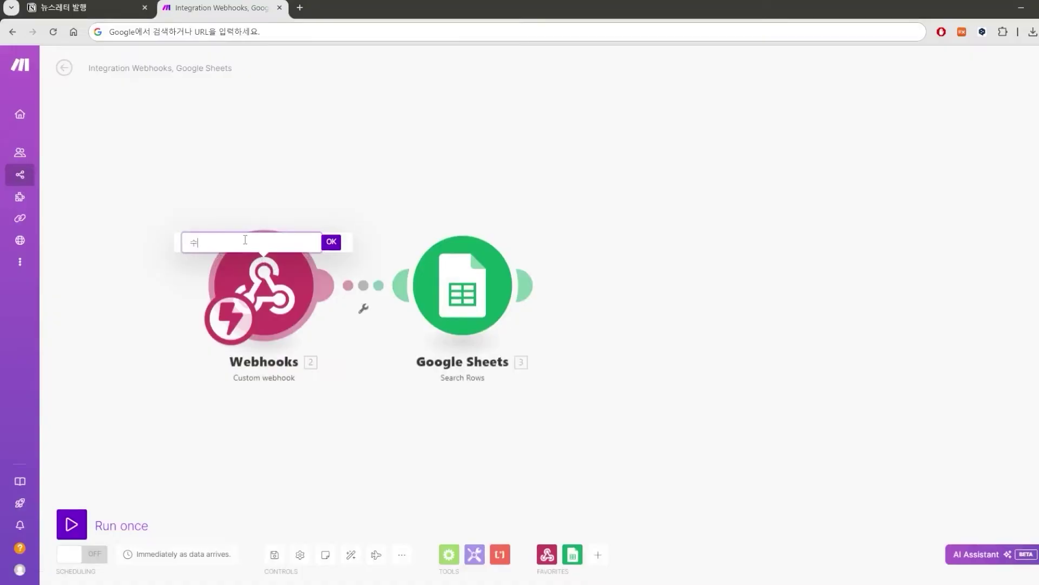
pyautogui.press('Tab')
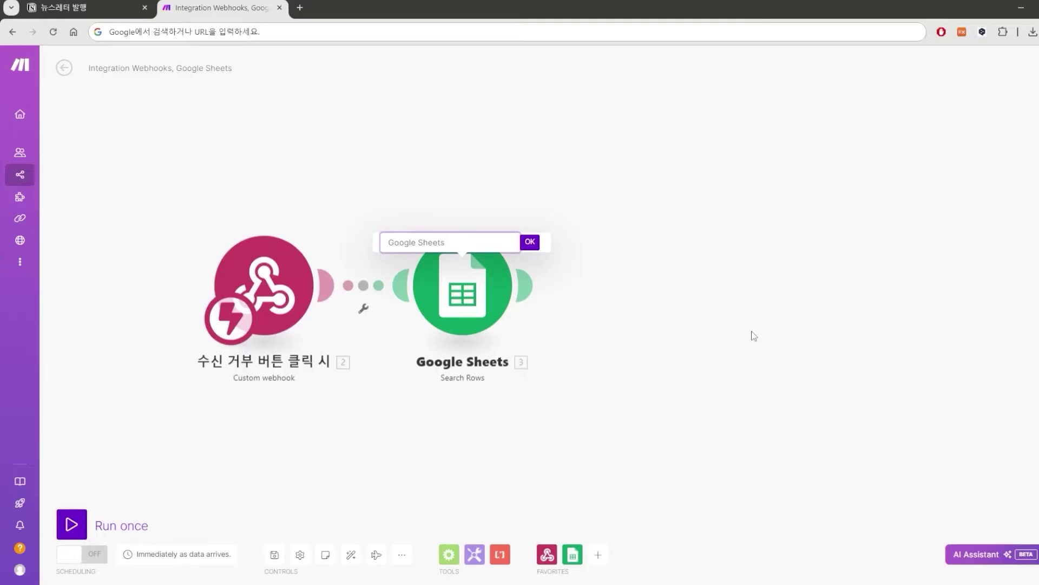
pyautogui.write('수신 거부 메일')
pyautogui.write('매칭')
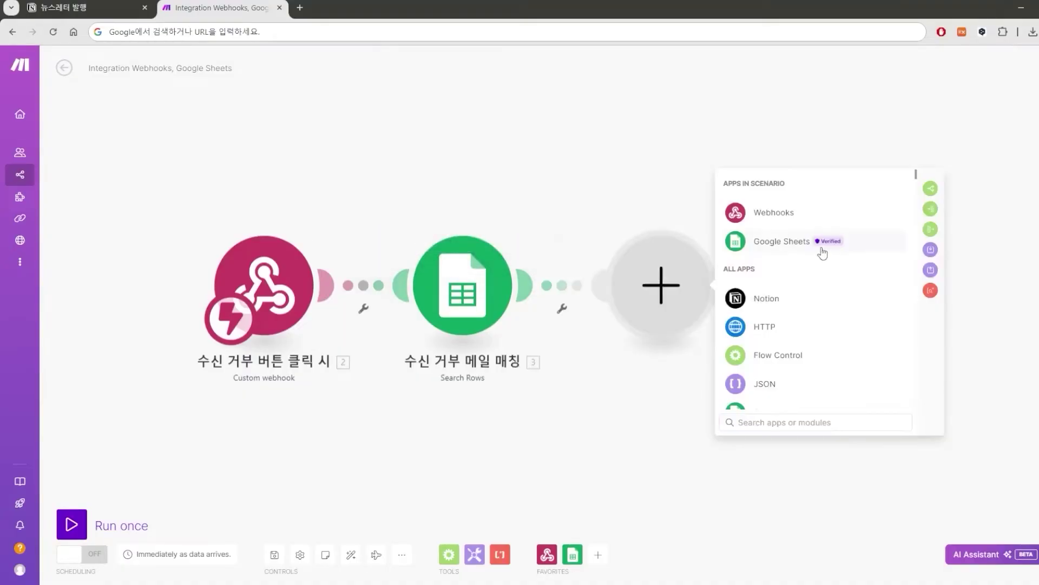
# Append a Google Sheets delete-row module after the search.
pyautogui.click(820, 247)
pyautogui.scroll(-3, 853, 331)
pyautogui.scroll(-5, 848, 332)
pyautogui.scroll(2, 818, 298)
pyautogui.click(847, 292)
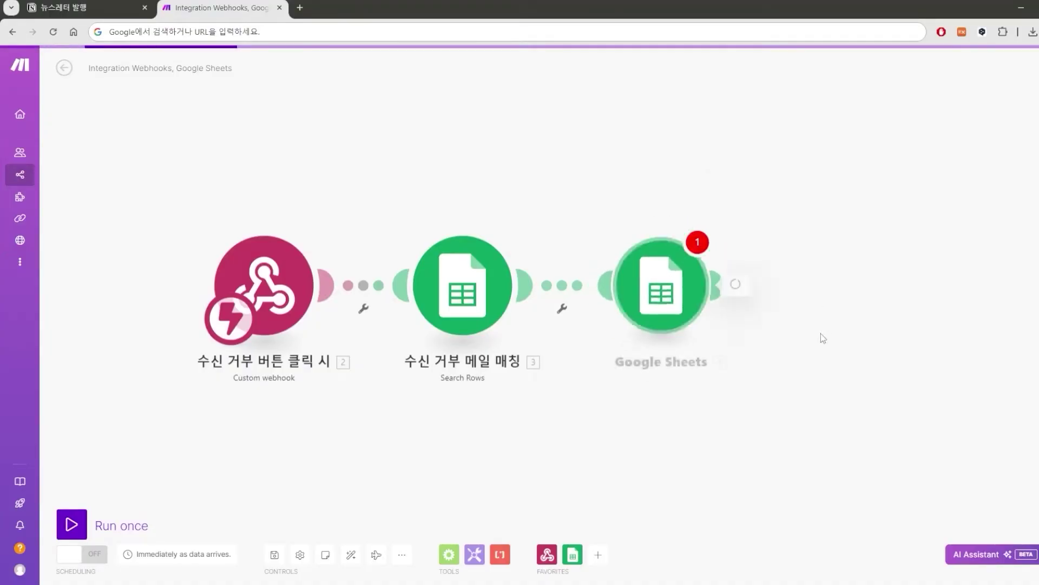
# Map 3. Spreadsheet ID, 3. Sheet and 3. Row number into Delete a Row, then save.
pyautogui.click(790, 302)
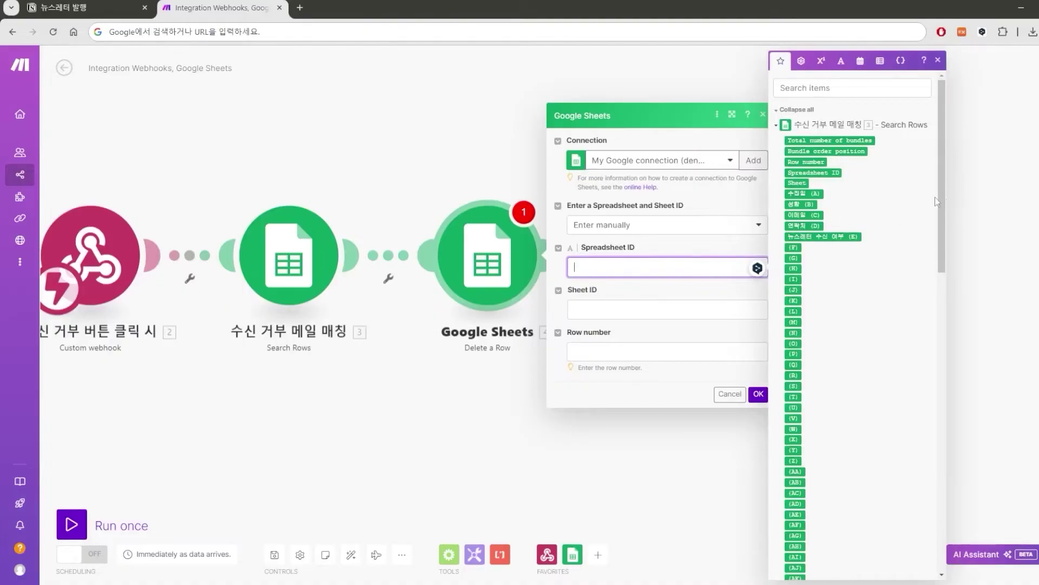
pyautogui.click(832, 172)
pyautogui.click(655, 307)
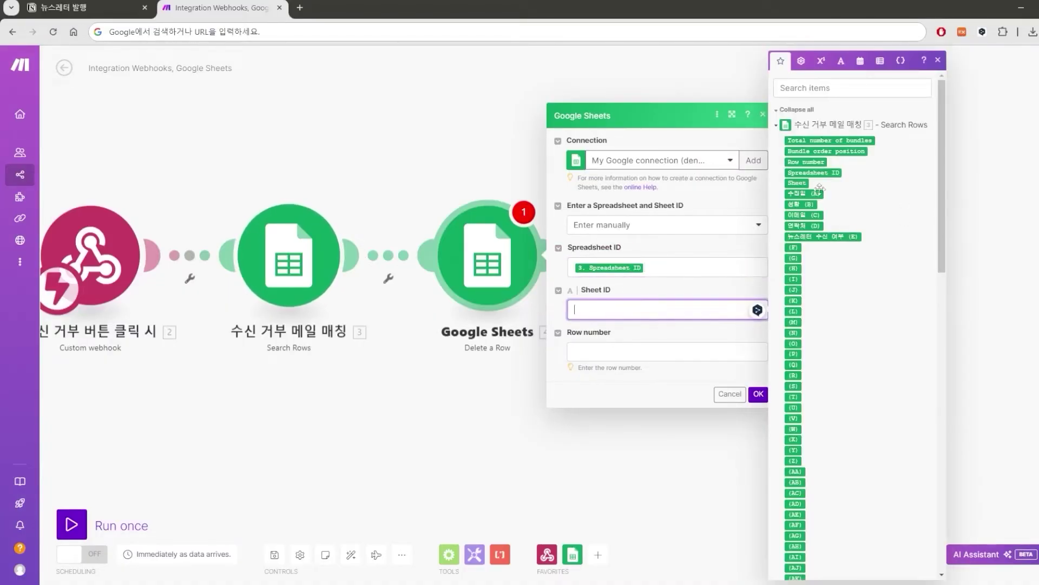
pyautogui.click(798, 183)
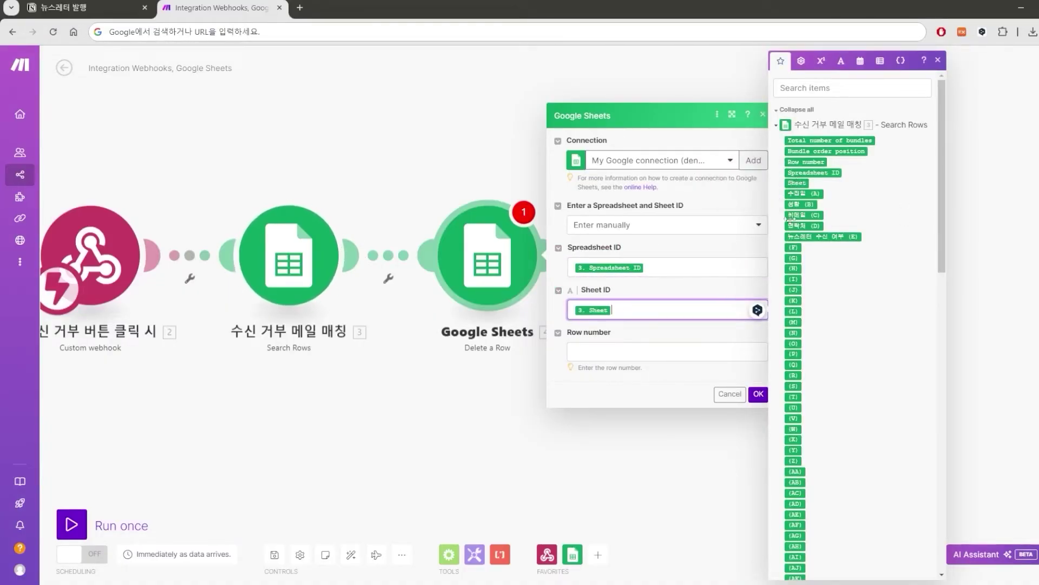
pyautogui.click(678, 355)
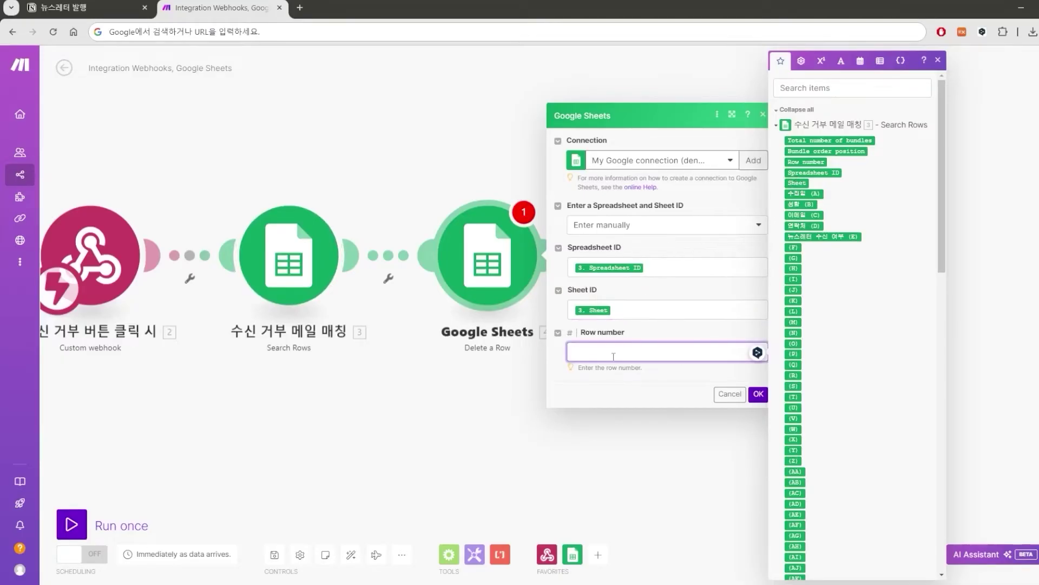
pyautogui.click(806, 162)
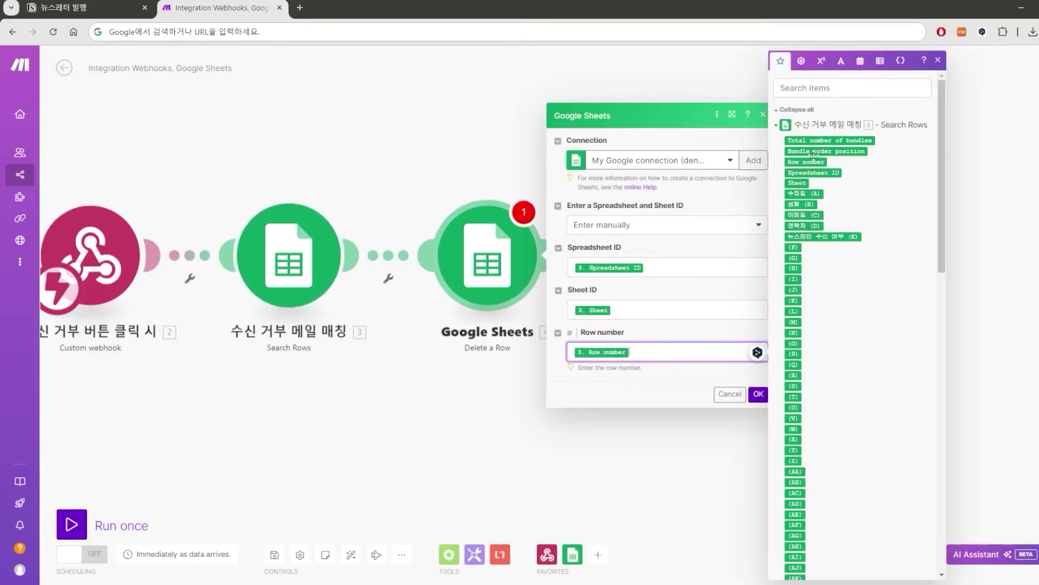
pyautogui.click(757, 395)
# Rename the delete module 데이터 파기, save the scenario, and switch scheduling ON.
pyautogui.rightClick(662, 304)
pyautogui.click(707, 357)
pyautogui.write('데이터 파기')
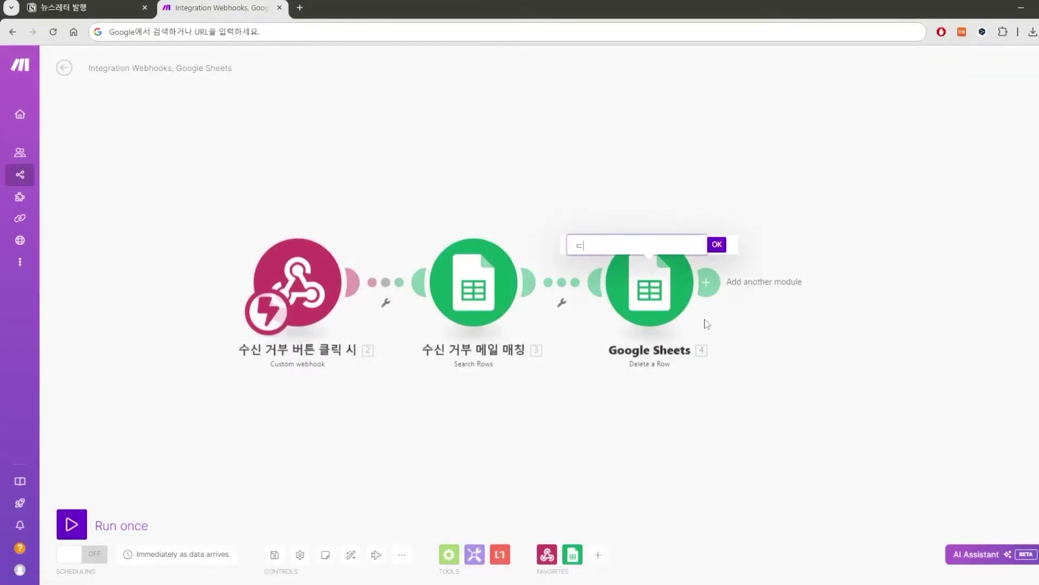
pyautogui.press('Return')
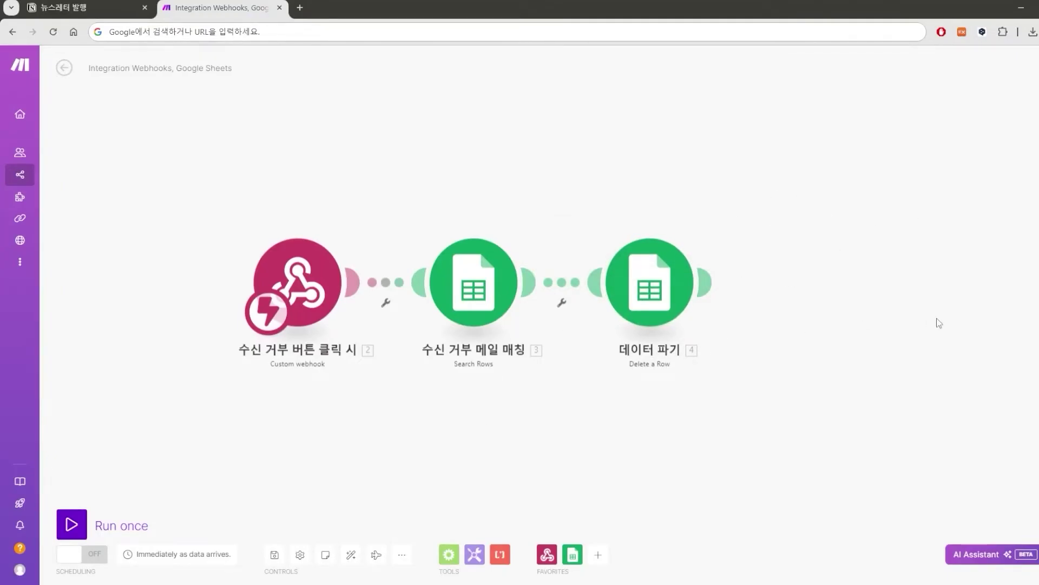
pyautogui.click(274, 554)
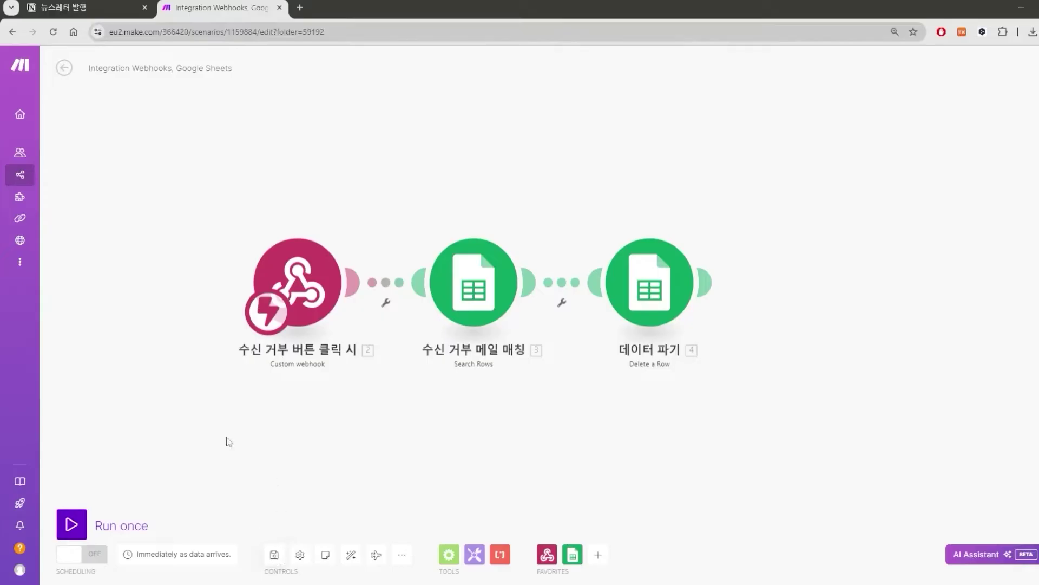
pyautogui.click(95, 556)
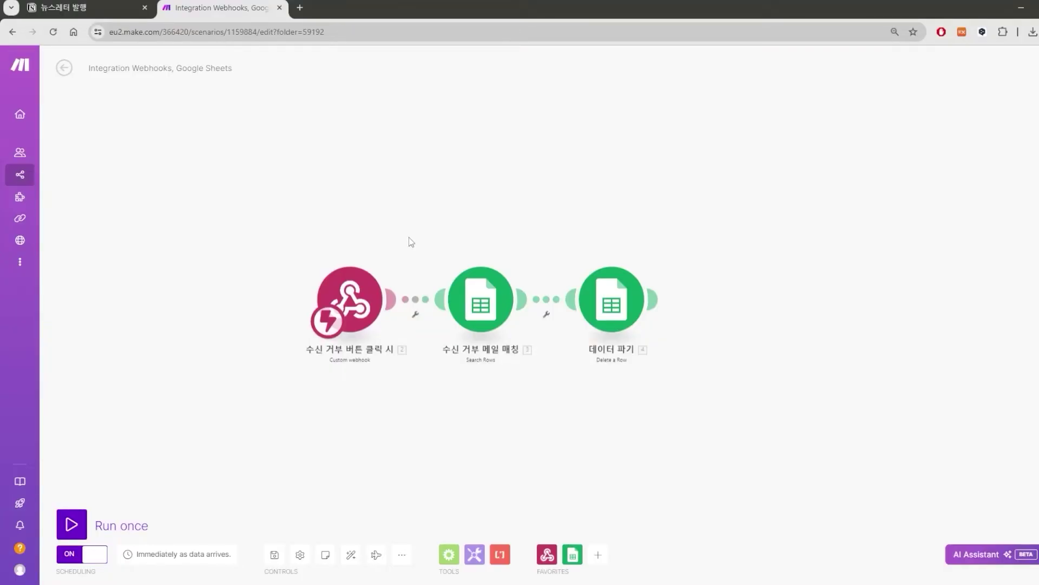
# Leave the finished scenario, name the new one '뉴스레터 발행 자동화 시스템', and go to Notion.
pyautogui.click(65, 67)
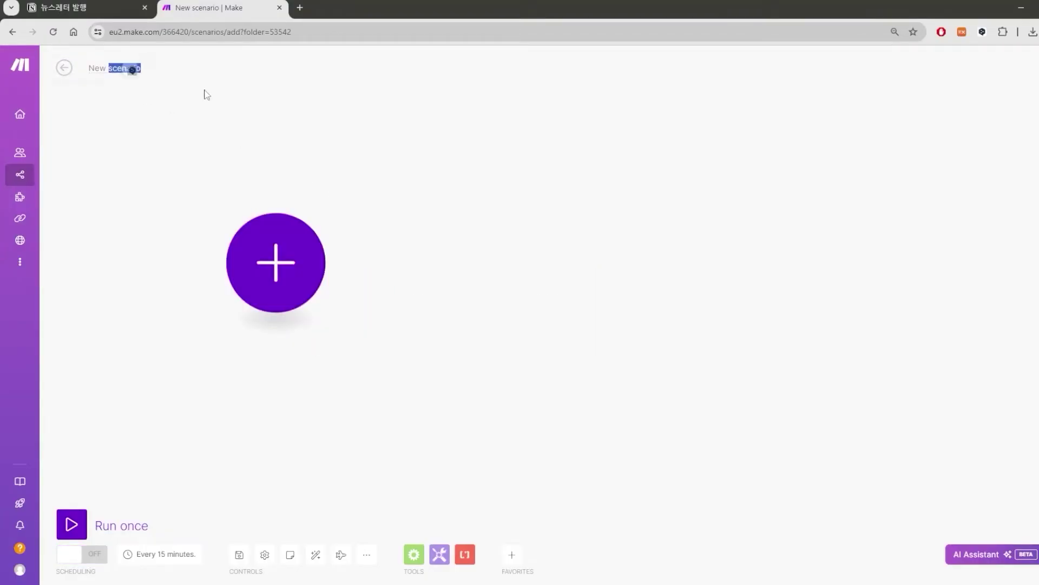
pyautogui.write('뉴스레터 바')
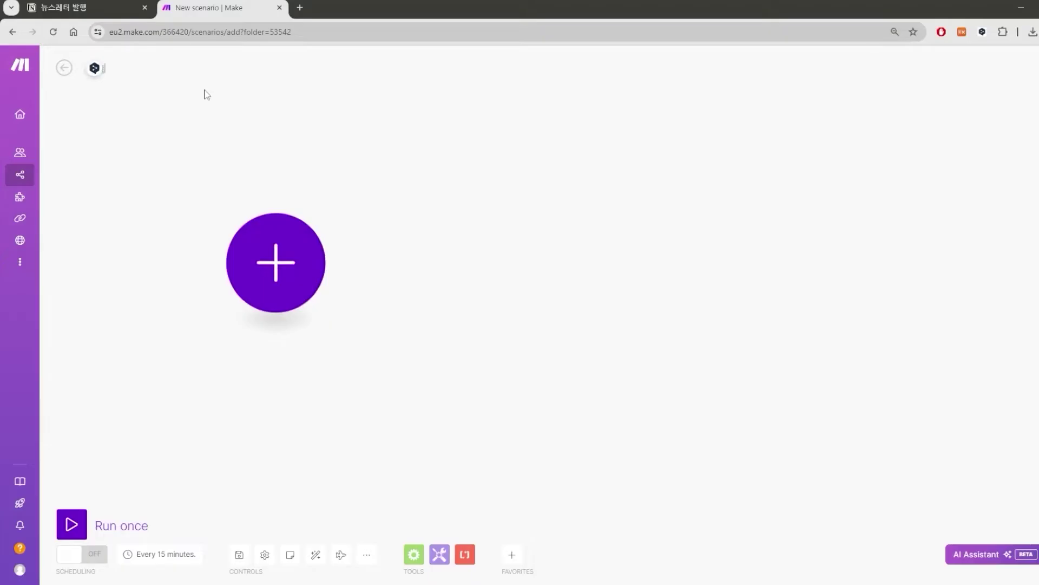
pyautogui.write('행 자동화 시스템')
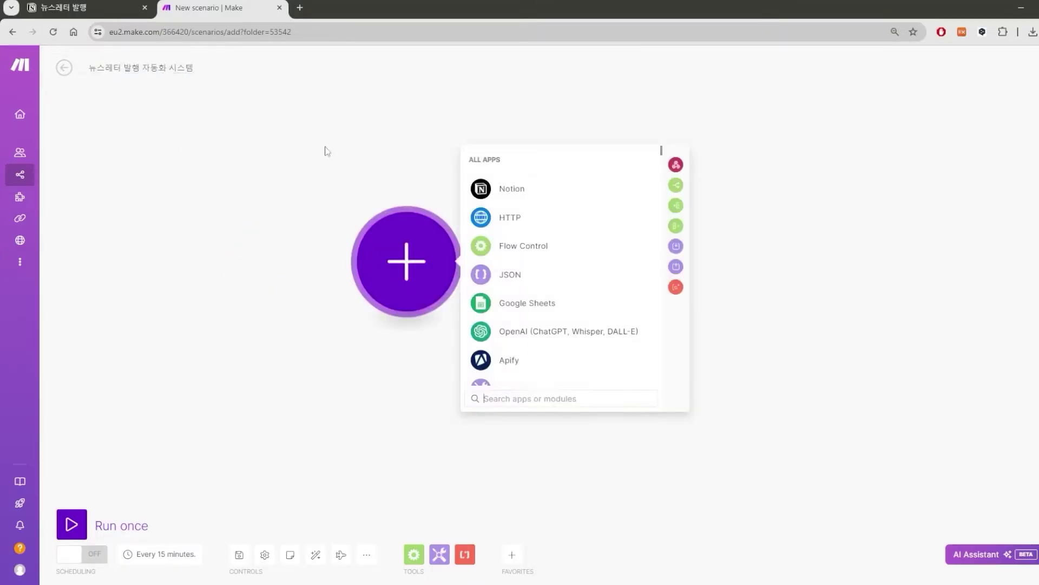
pyautogui.click(90, 9)
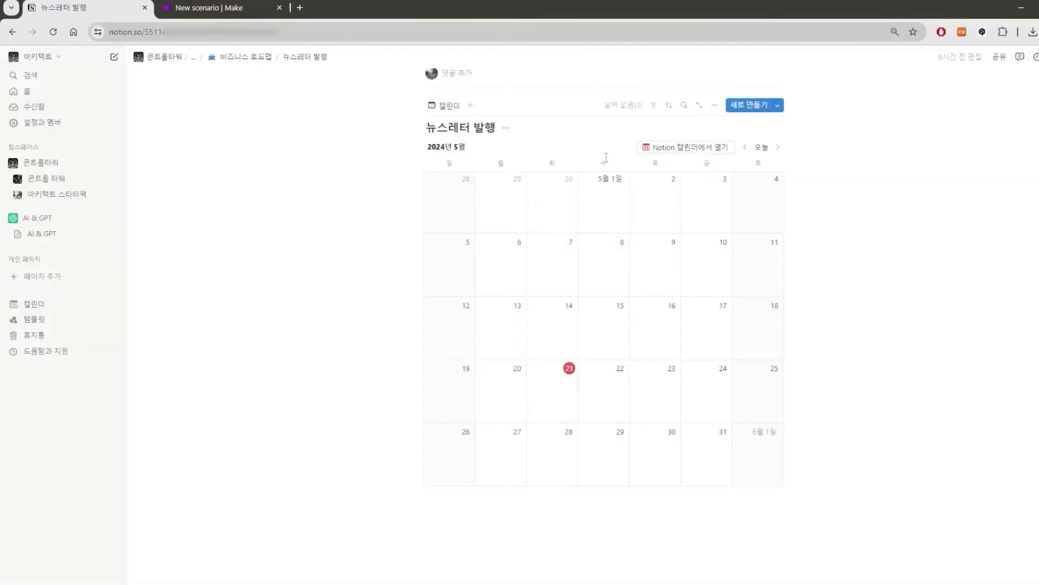
# Create a new May 21 calendar page titled 'AI 관련한 뉴스레터'.
pyautogui.scroll(5, 647, 271)
pyautogui.scroll(-6, 646, 273)
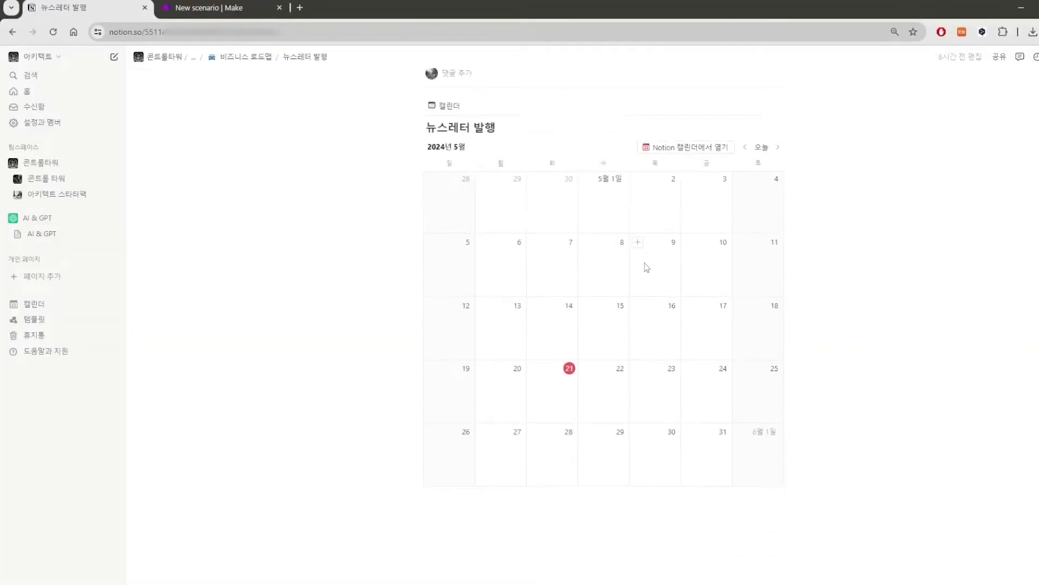
pyautogui.scroll(4, 646, 266)
pyautogui.scroll(3, 390, 191)
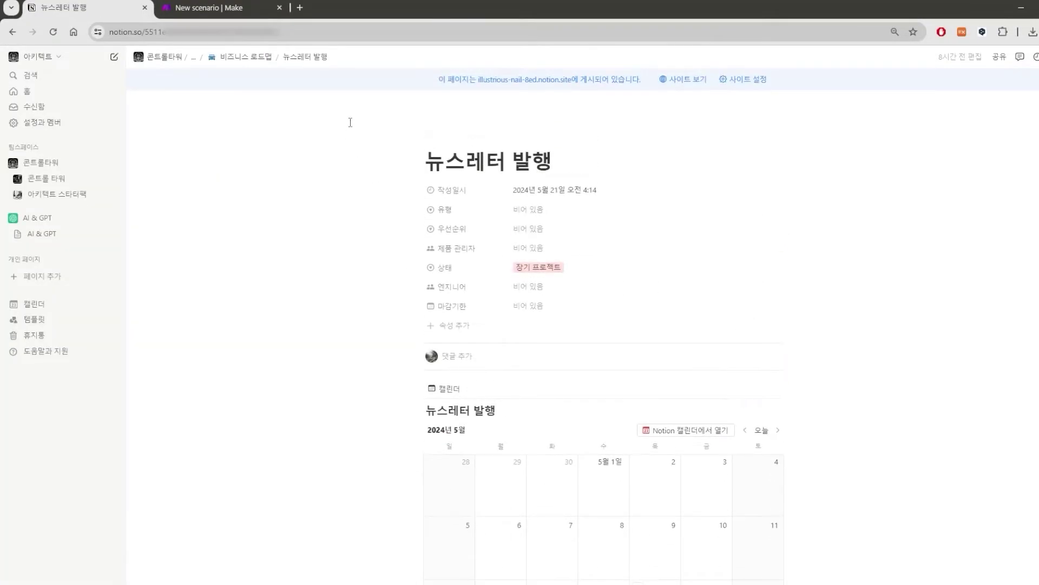
pyautogui.scroll(-2, 558, 182)
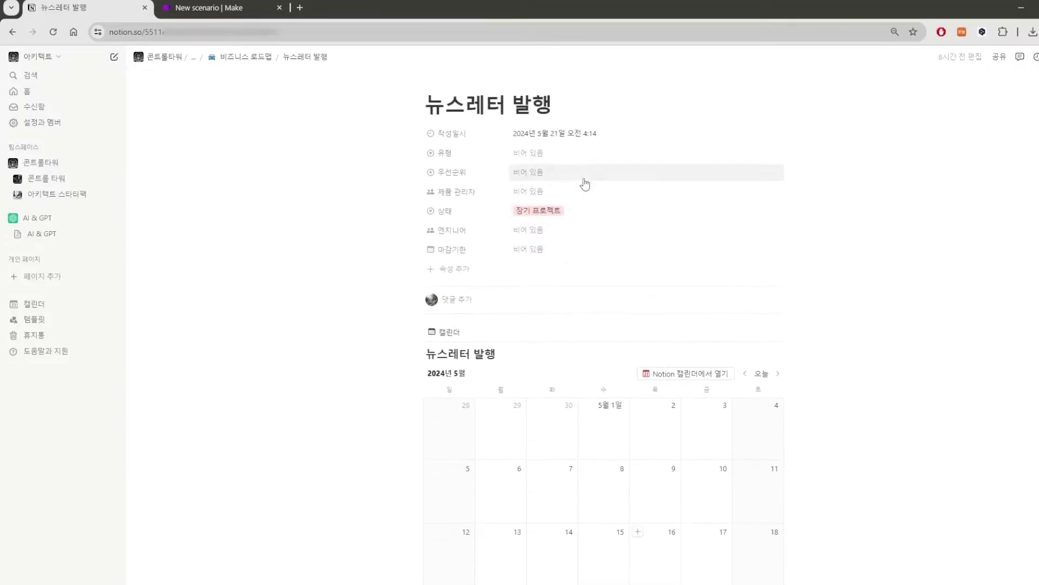
pyautogui.scroll(-4, 584, 185)
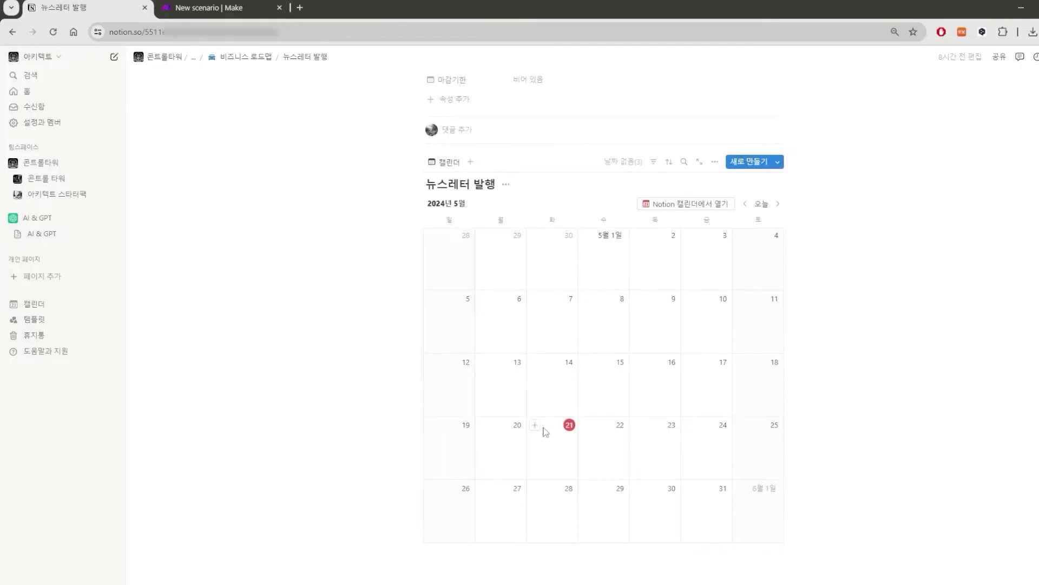
pyautogui.click(535, 425)
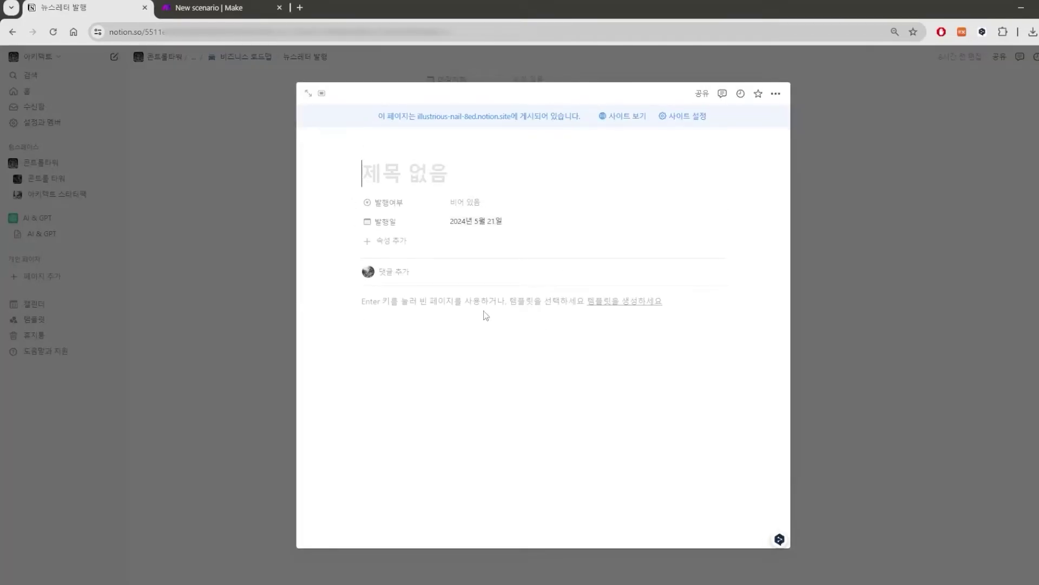
pyautogui.write('AI')
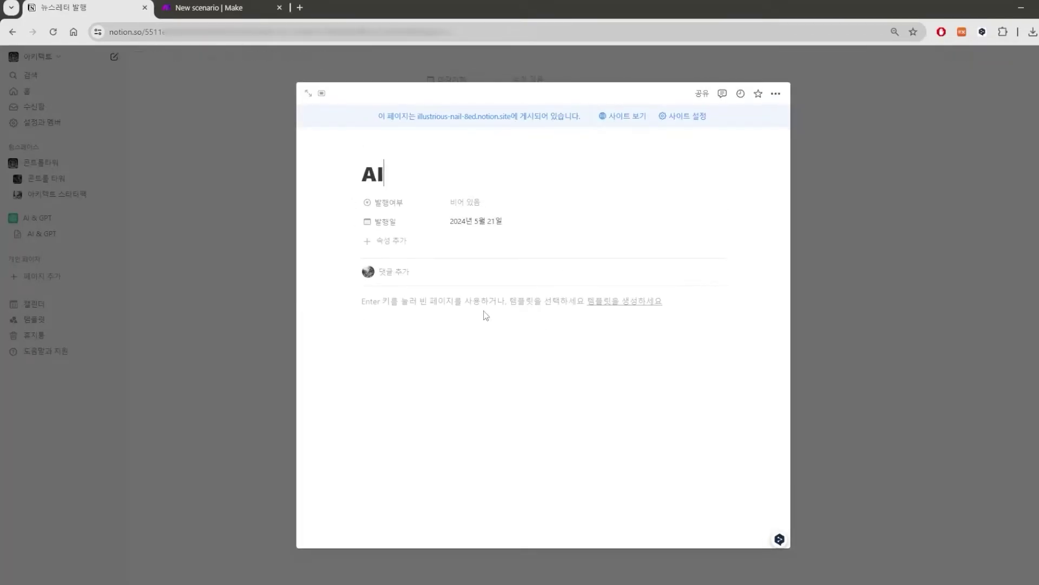
pyautogui.write(' 관련하한 뉴스레터')
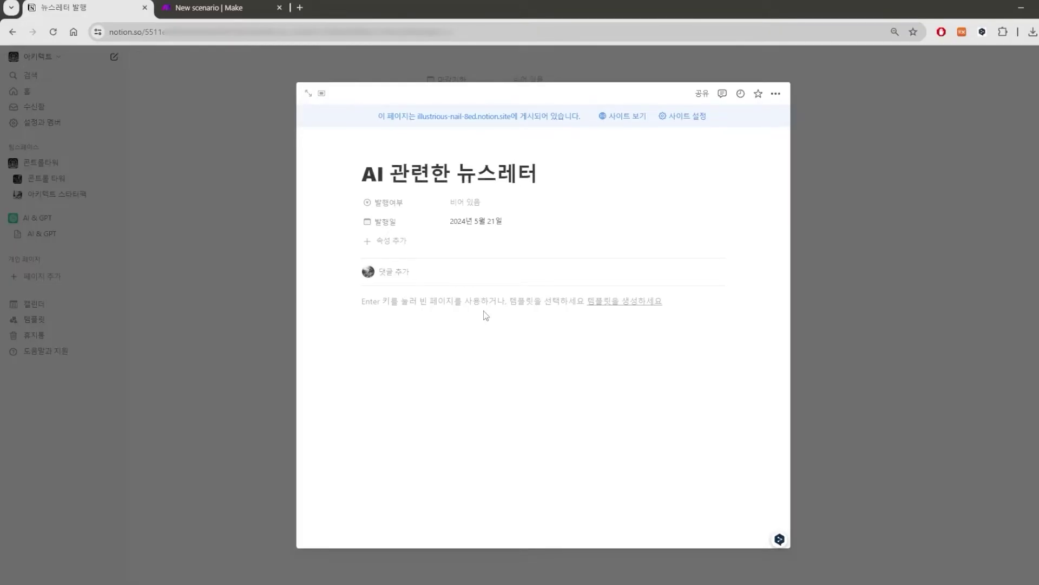
# On the full page, add 발행여부 status options, leaving it set to 발행전.
pyautogui.click(309, 94)
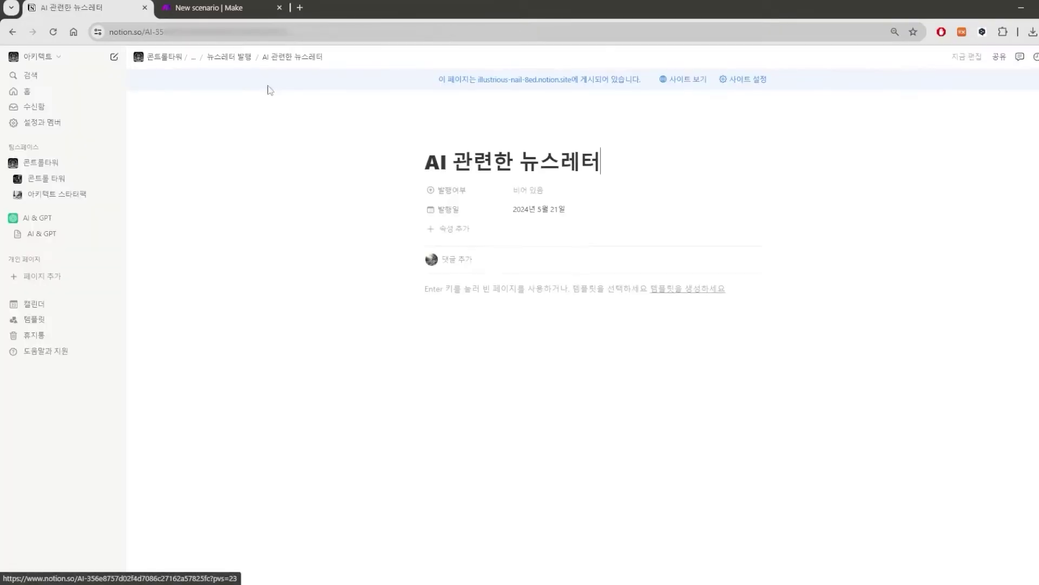
pyautogui.click(552, 199)
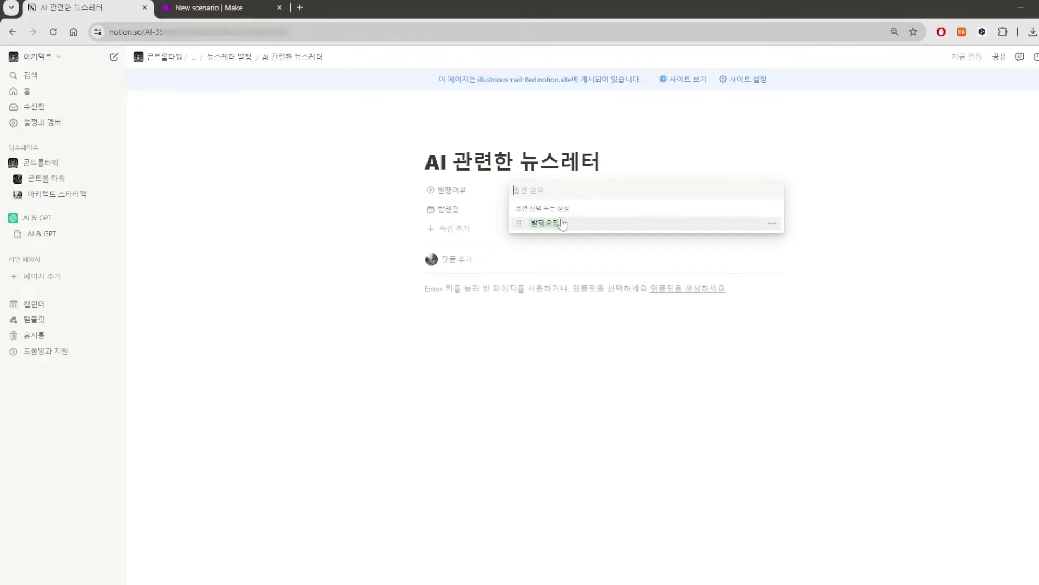
pyautogui.write('발행ㅇ')
pyautogui.press('Return')
pyautogui.click(564, 189)
pyautogui.press('BackSpace')
pyautogui.write('발행전')
pyautogui.press('Return')
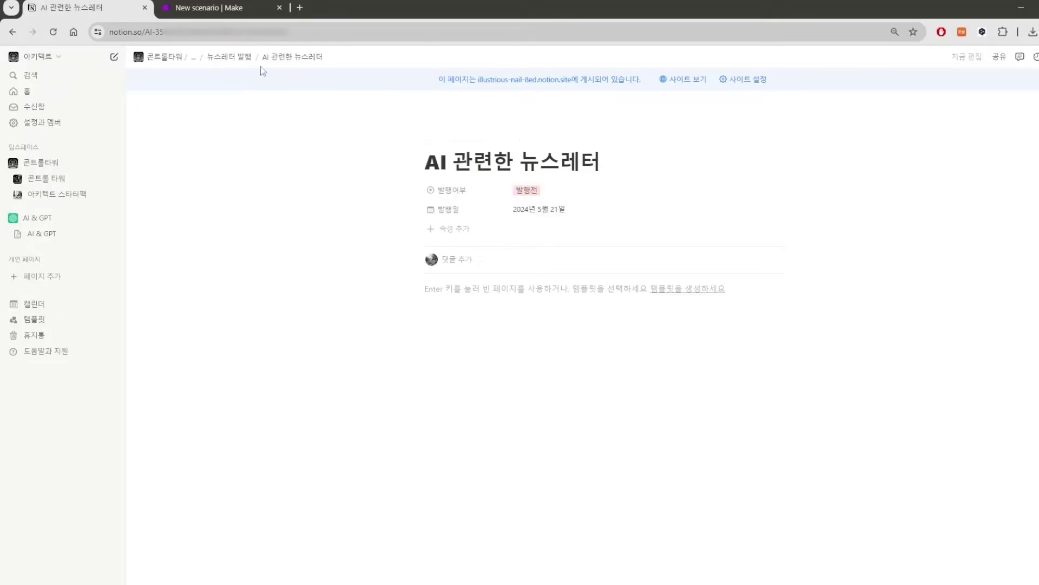
# Back on the calendar, drag the newsletter card to another day and preview it.
pyautogui.click(229, 57)
pyautogui.scroll(-2, 547, 339)
pyautogui.moveTo(509, 293); pyautogui.dragTo(589, 294)
pyautogui.click(589, 293)
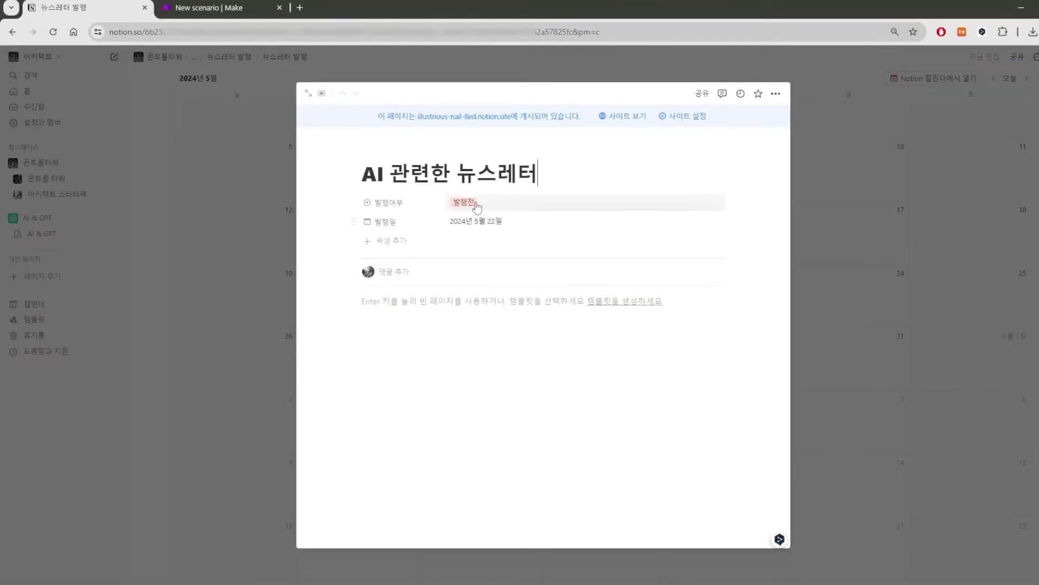
pyautogui.click(858, 260)
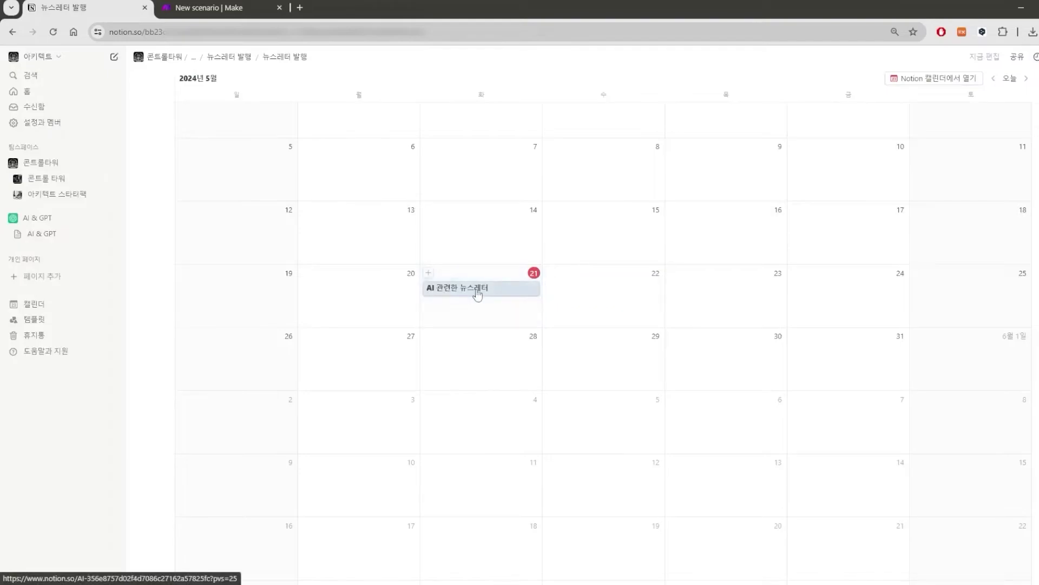
# Write 'test.' in the May 21 page body and set 발행여부 to 발행요청.
pyautogui.click(443, 289)
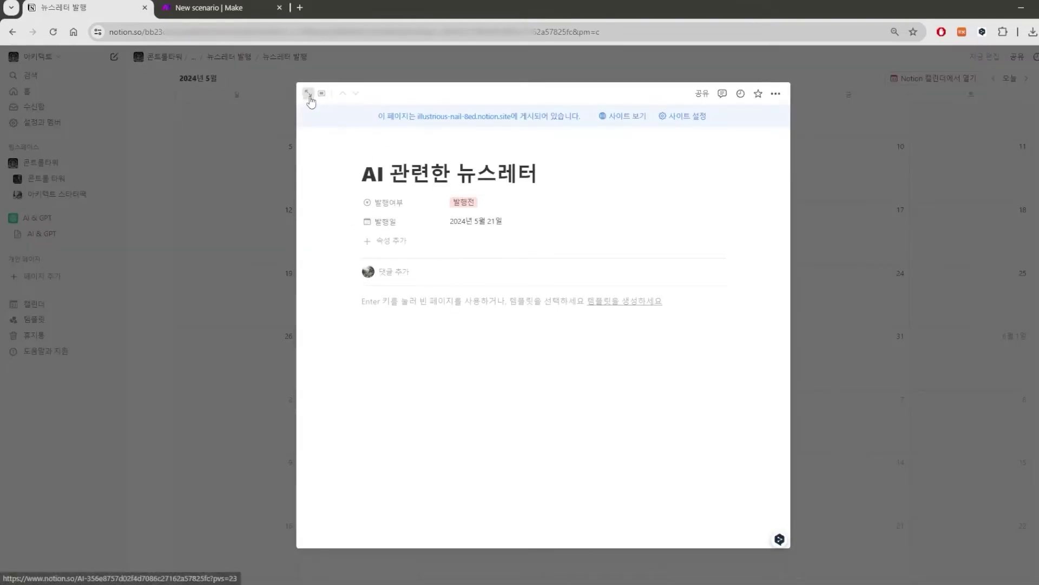
pyautogui.click(309, 94)
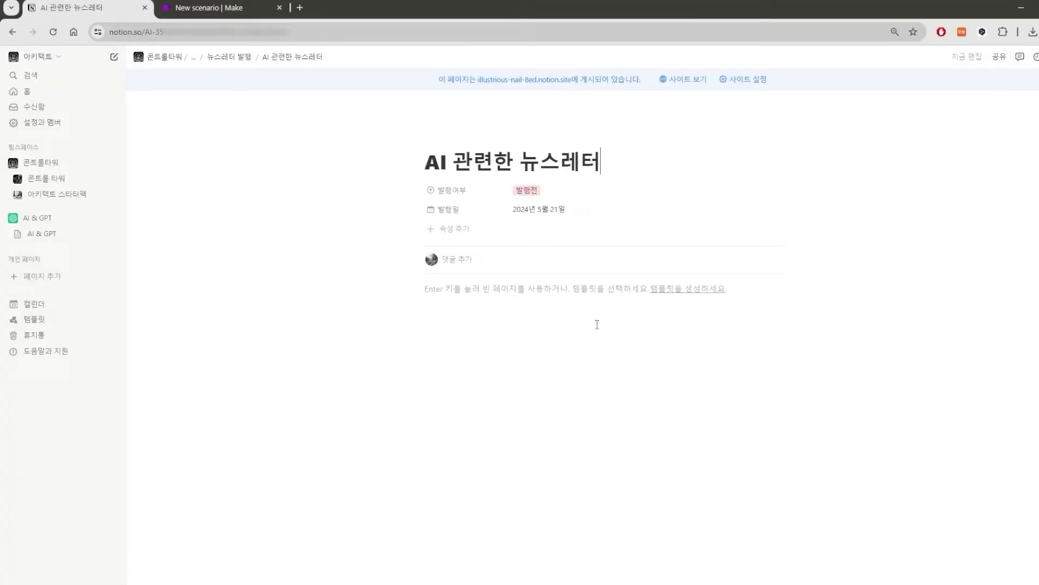
pyautogui.press('Return')
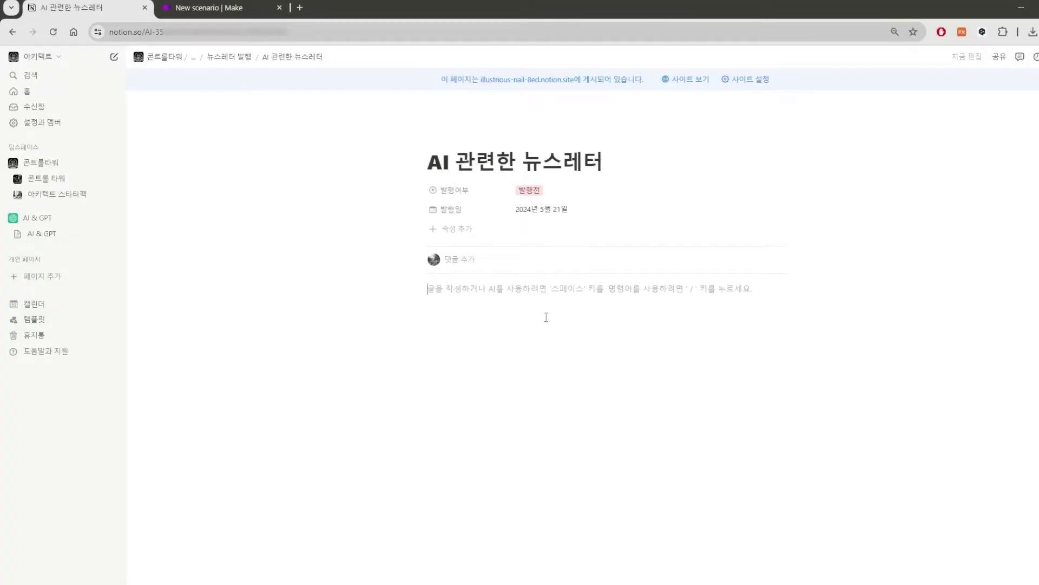
pyautogui.write('test')
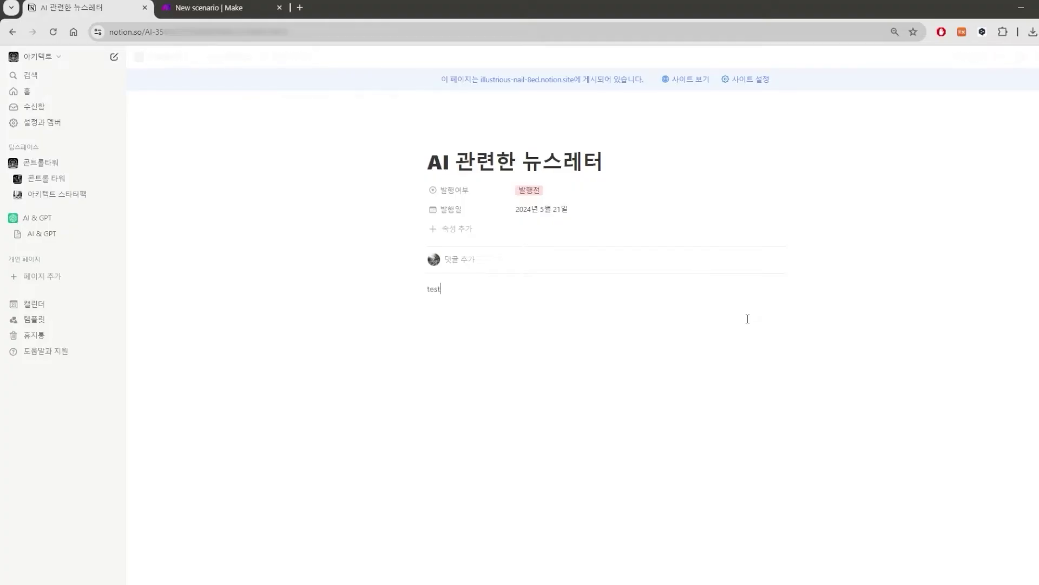
pyautogui.write('.')
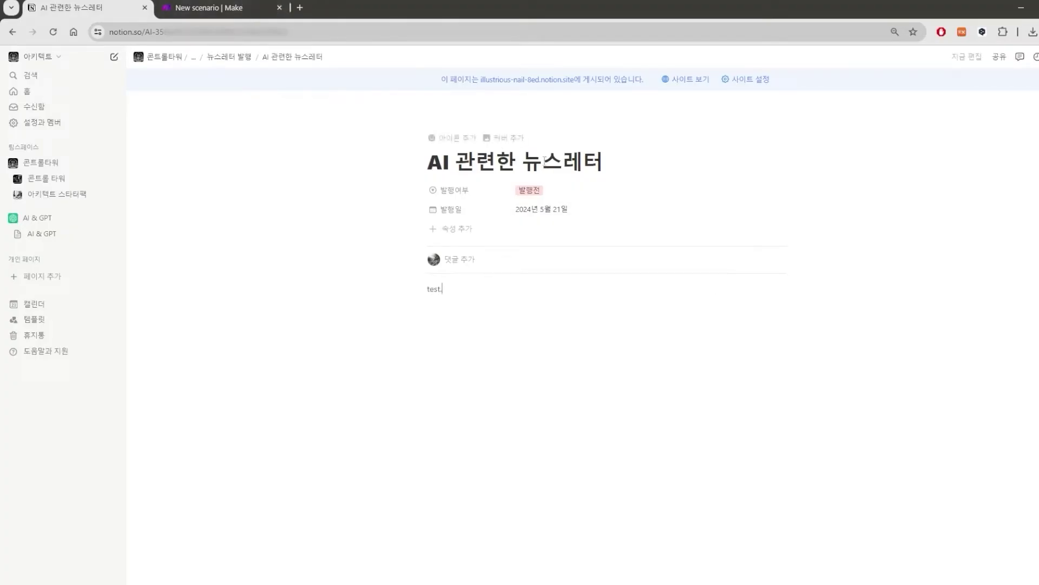
pyautogui.click(529, 190)
pyautogui.click(550, 222)
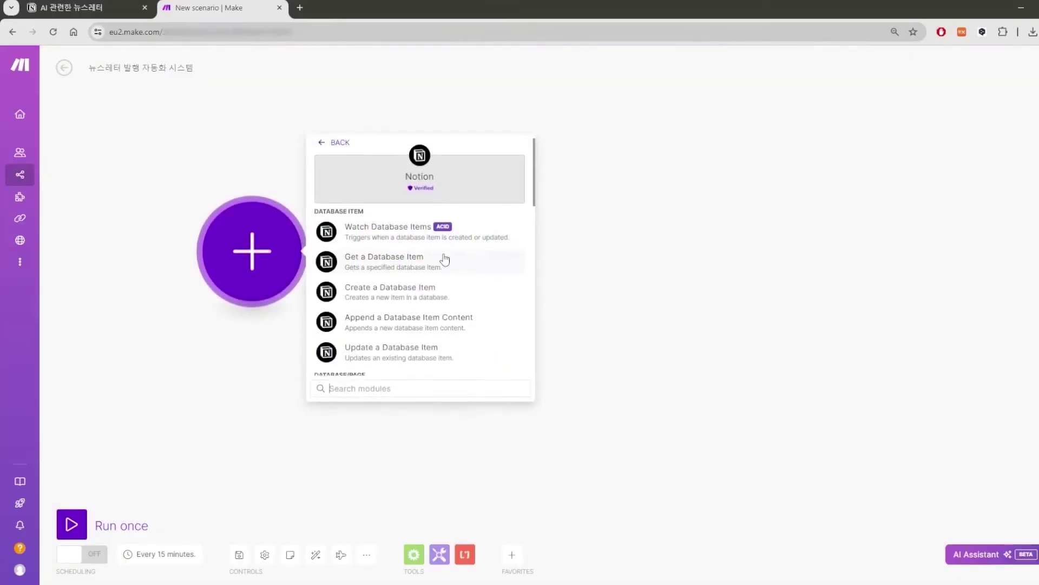
# Add a Notion Search Objects module on Database Items, filtering 발행여부 text equals, limit 1.
pyautogui.scroll(-10, 444, 260)
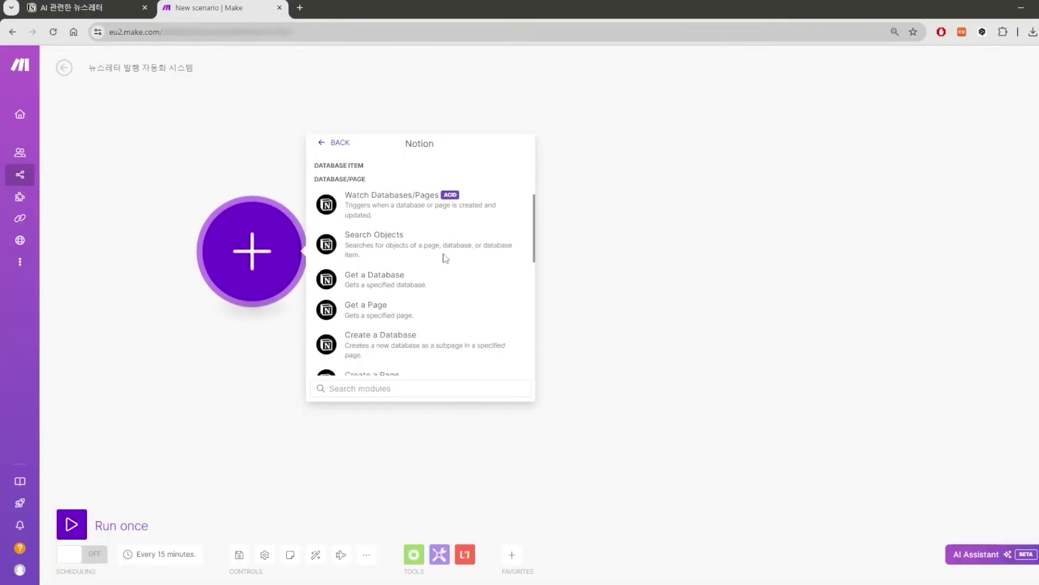
pyautogui.scroll(10, 433, 282)
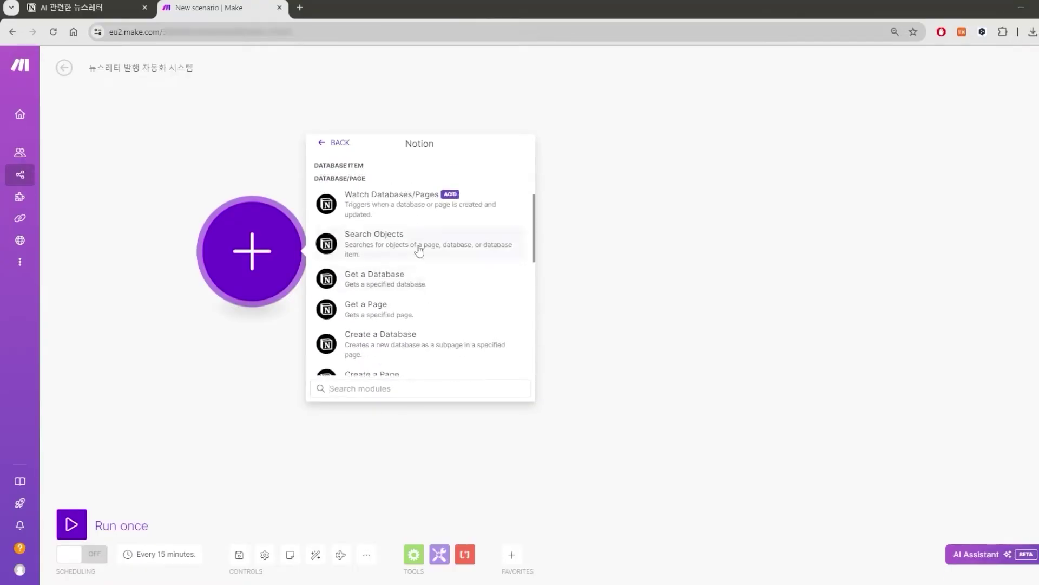
pyautogui.click(418, 248)
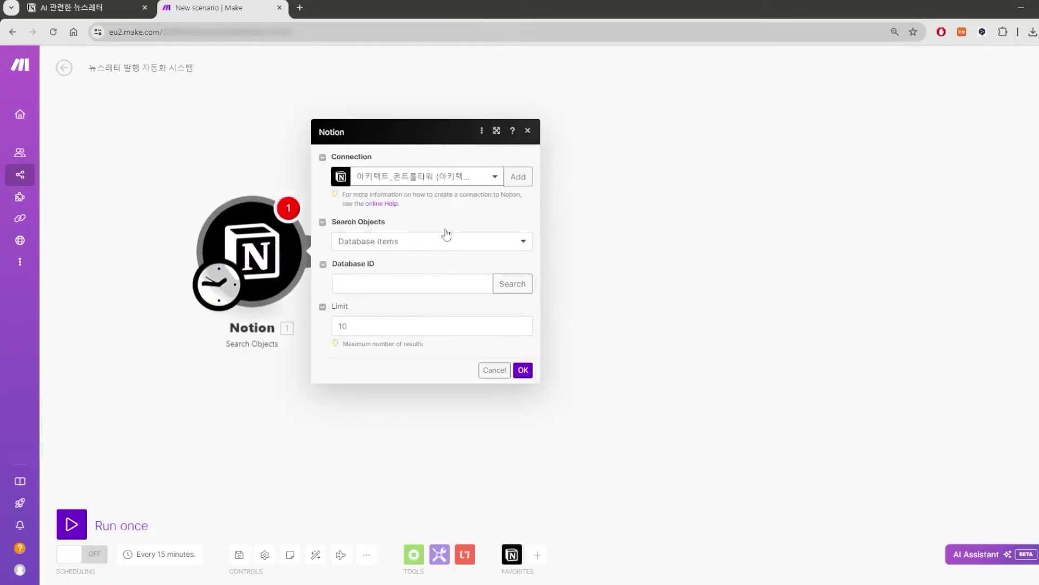
pyautogui.click(518, 249)
pyautogui.click(519, 251)
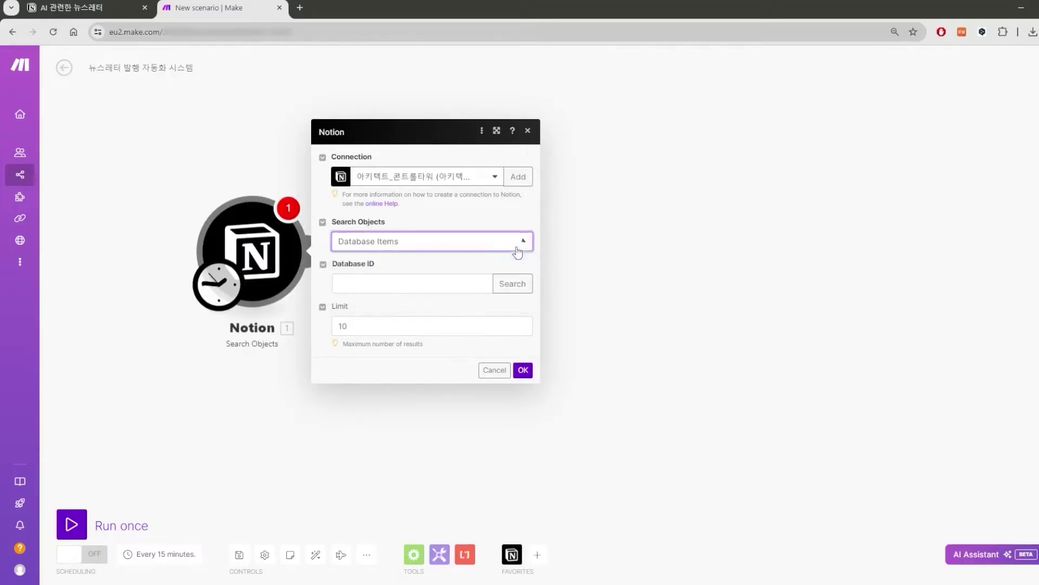
pyautogui.click(513, 293)
pyautogui.click(746, 326)
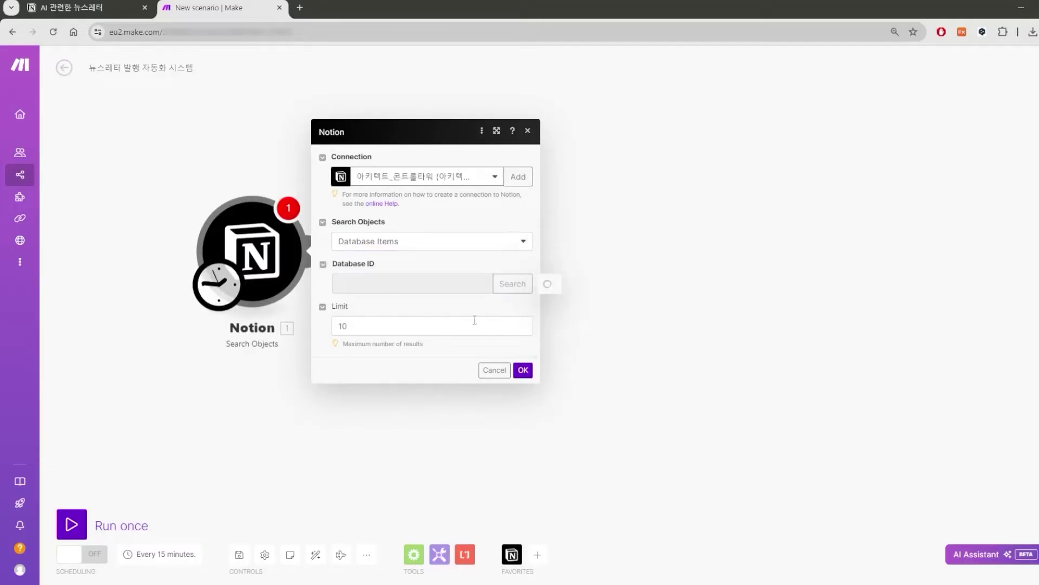
pyautogui.click(394, 304)
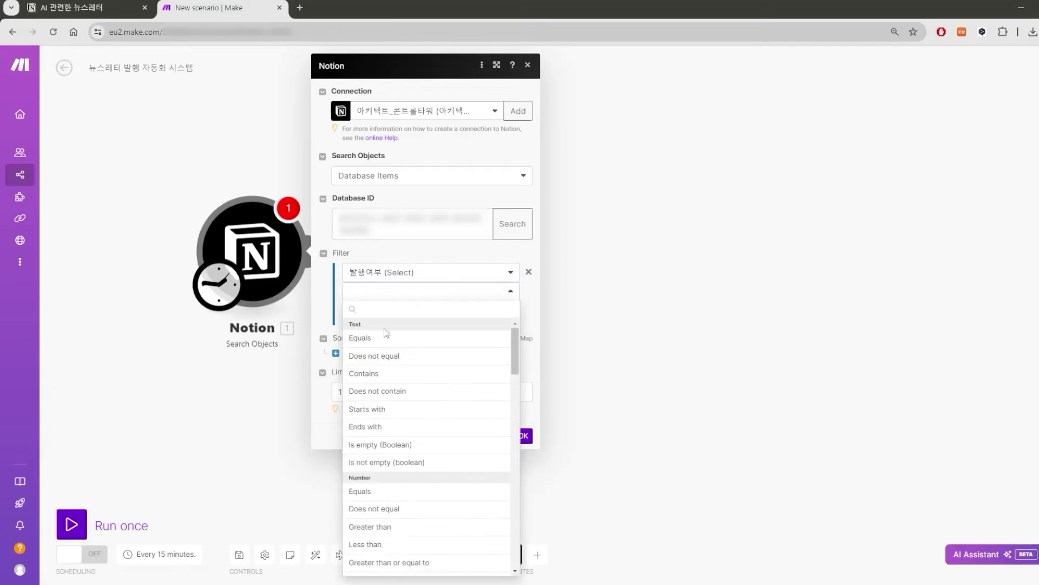
pyautogui.click(402, 331)
pyautogui.click(406, 314)
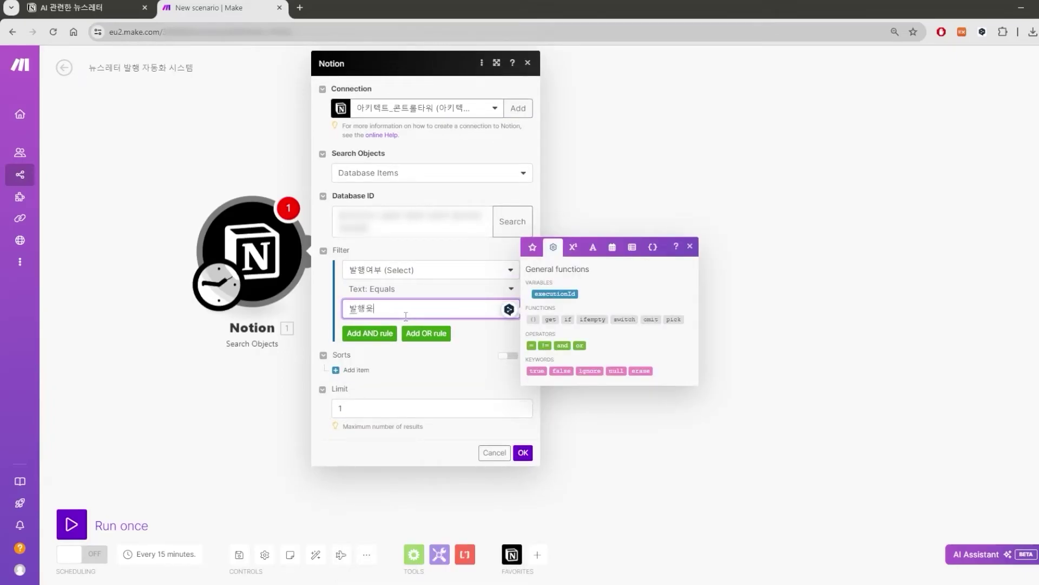
pyautogui.click(523, 452)
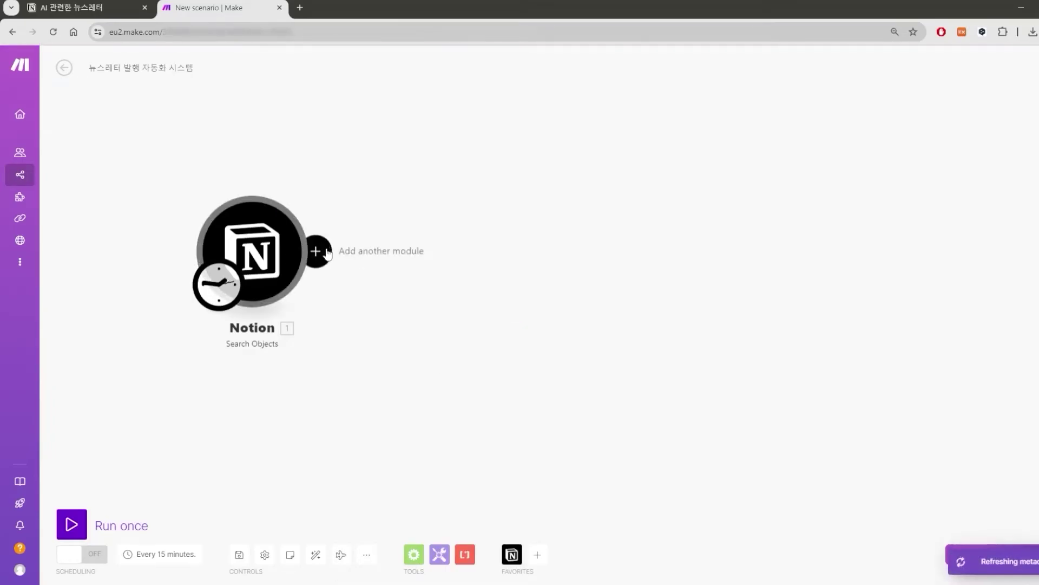
# Start adding a Notion module after the search, then cancel it.
pyautogui.click(319, 251)
pyautogui.click(568, 181)
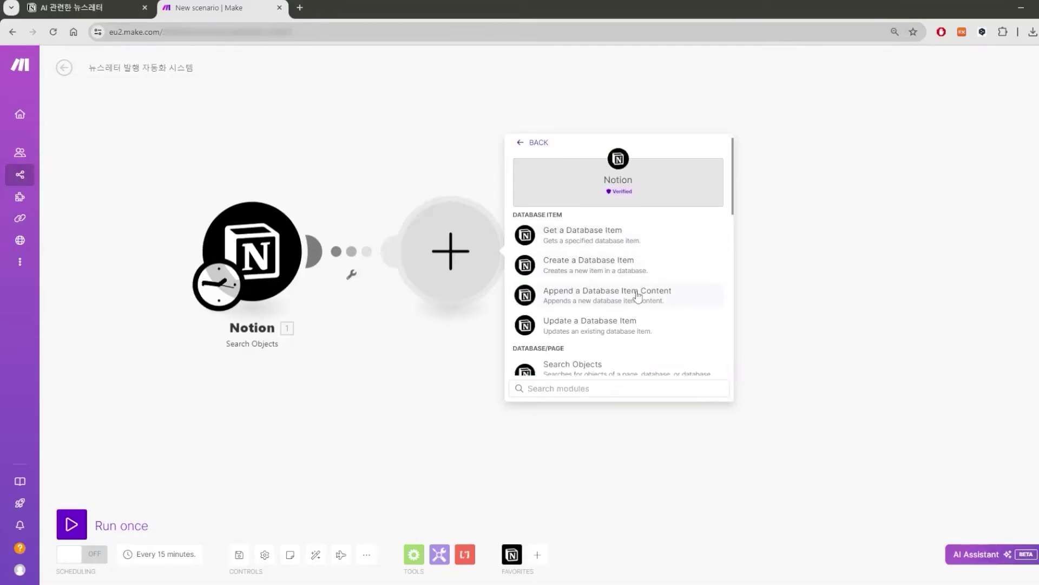
pyautogui.click(414, 181)
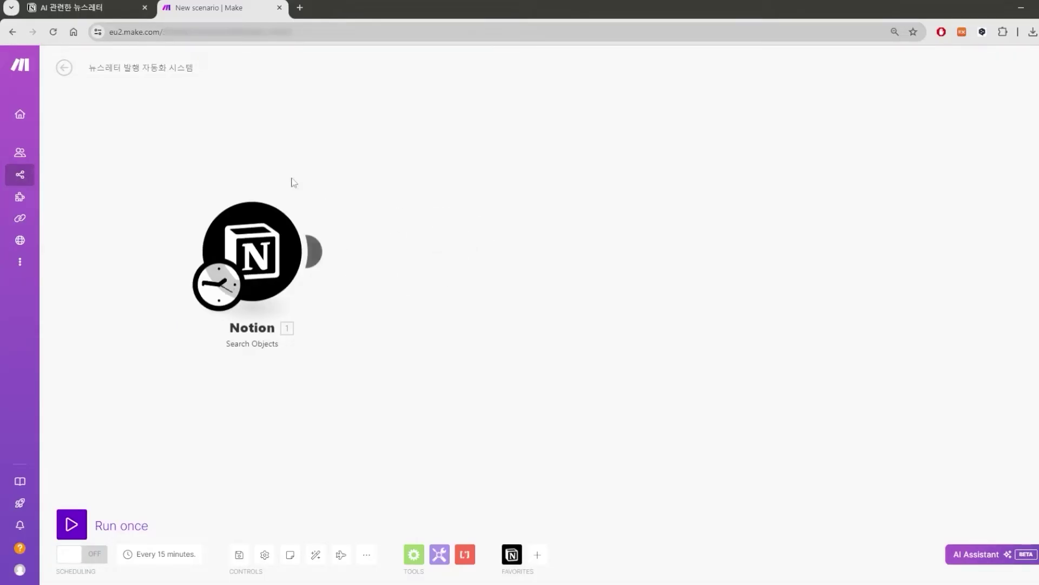
pyautogui.click(99, 8)
pyautogui.scroll(-3, 598, 332)
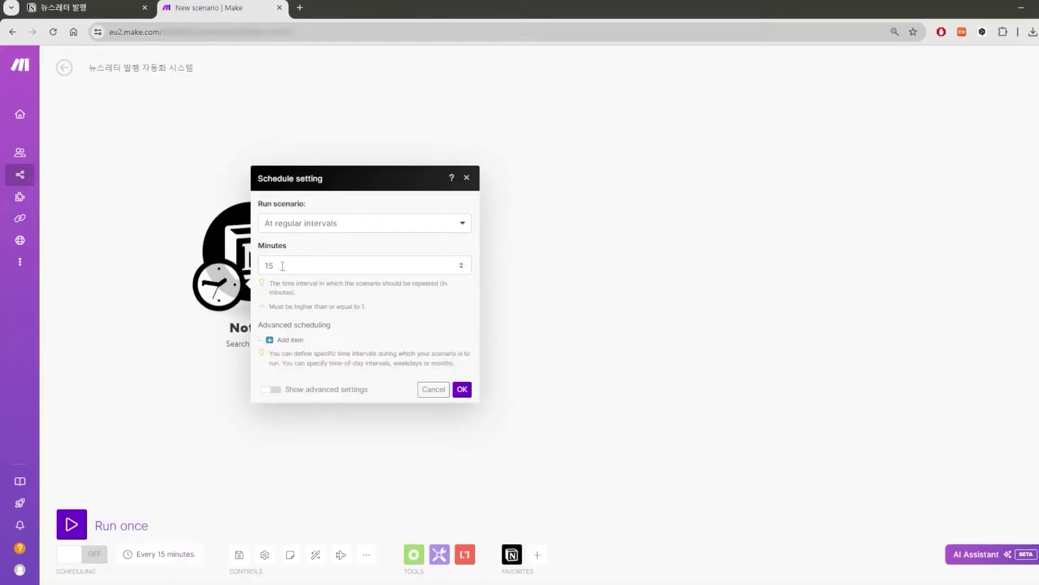
# Schedule the scenario to run every day at 오전 8:50 and turn scheduling on.
pyautogui.click(307, 226)
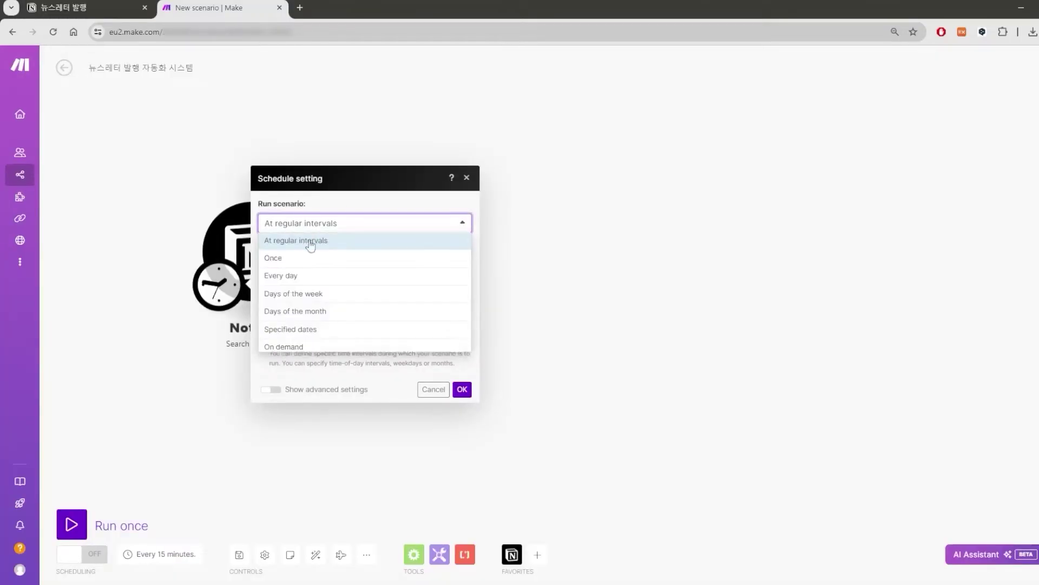
pyautogui.click(300, 276)
pyautogui.click(379, 299)
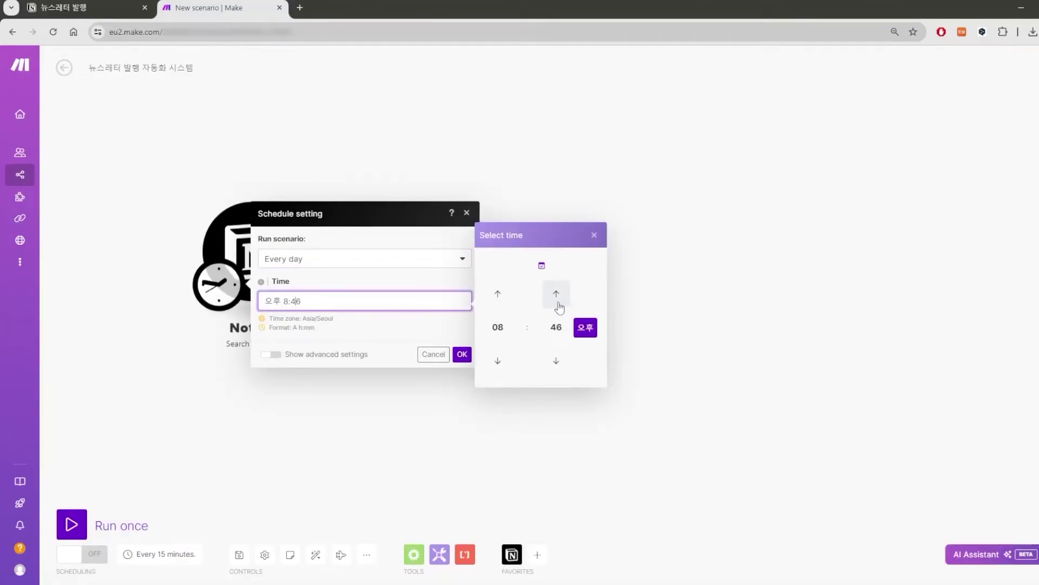
pyautogui.click(581, 329)
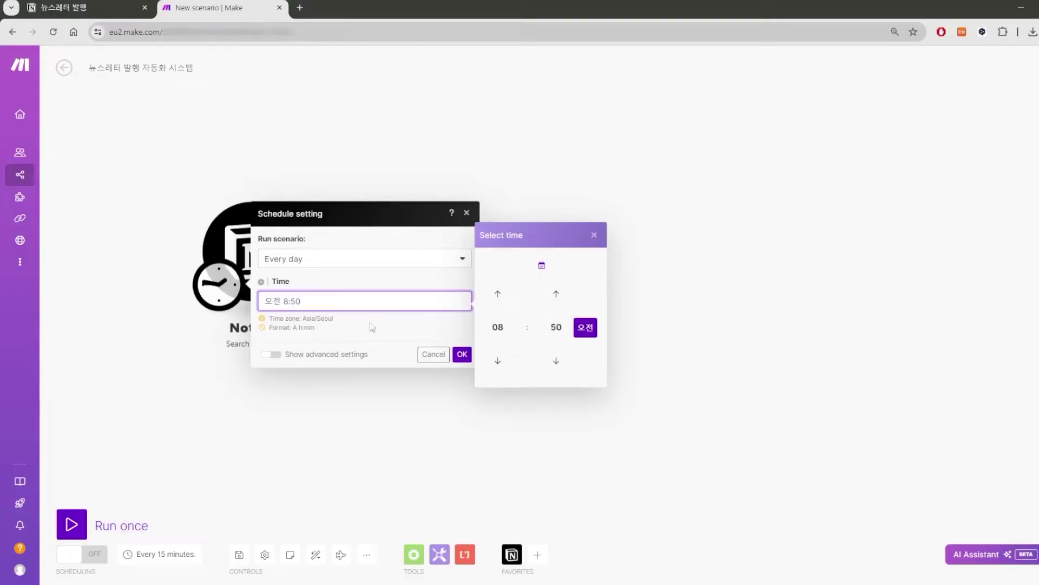
pyautogui.click(460, 356)
pyautogui.click(97, 556)
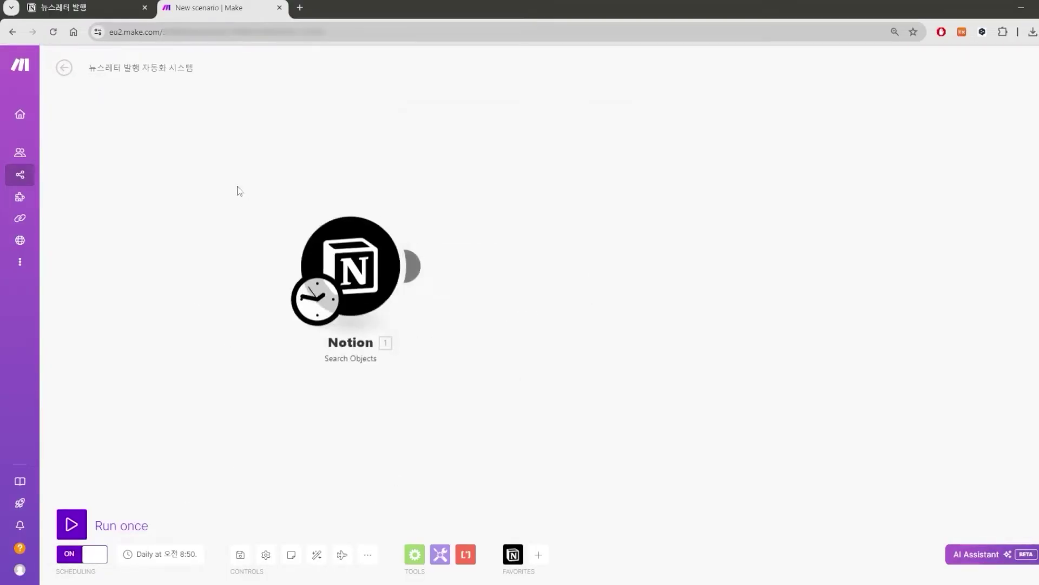
pyautogui.click(110, 6)
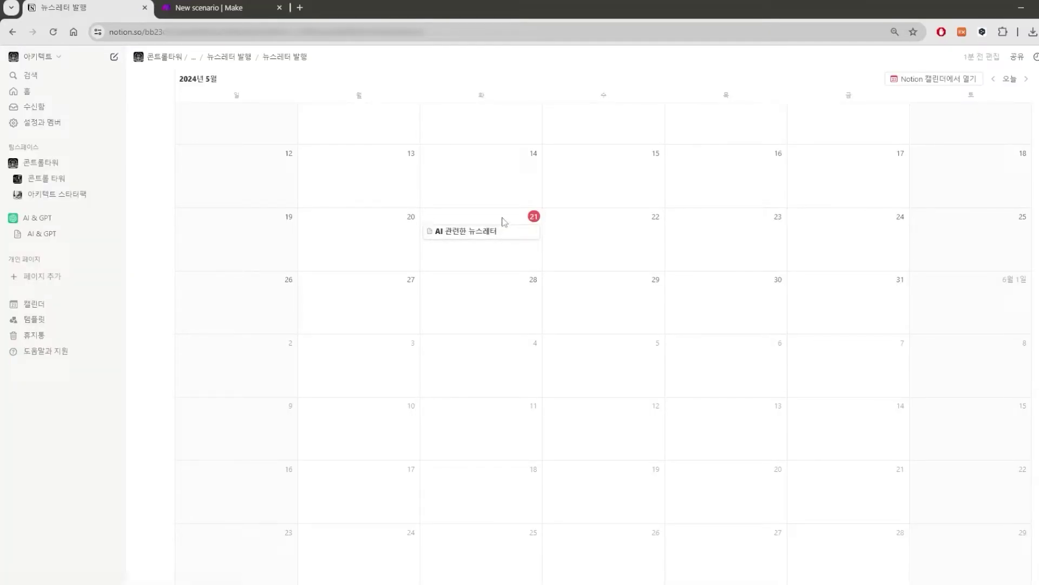
# Preview the 'AI 관련한 뉴스레터' page's status and date, then return to Make.
pyautogui.click(513, 242)
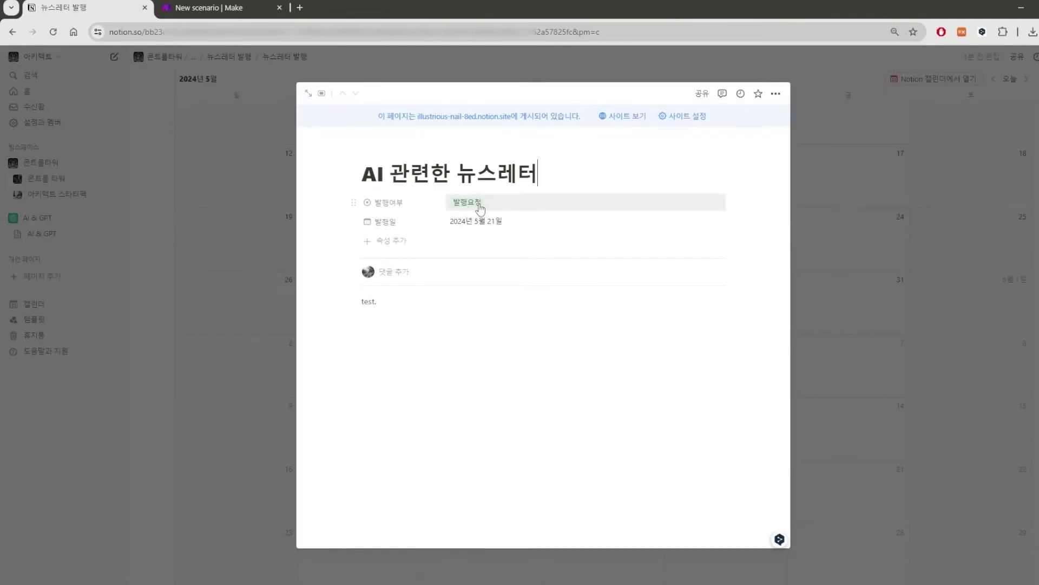
pyautogui.click(824, 221)
pyautogui.click(222, 5)
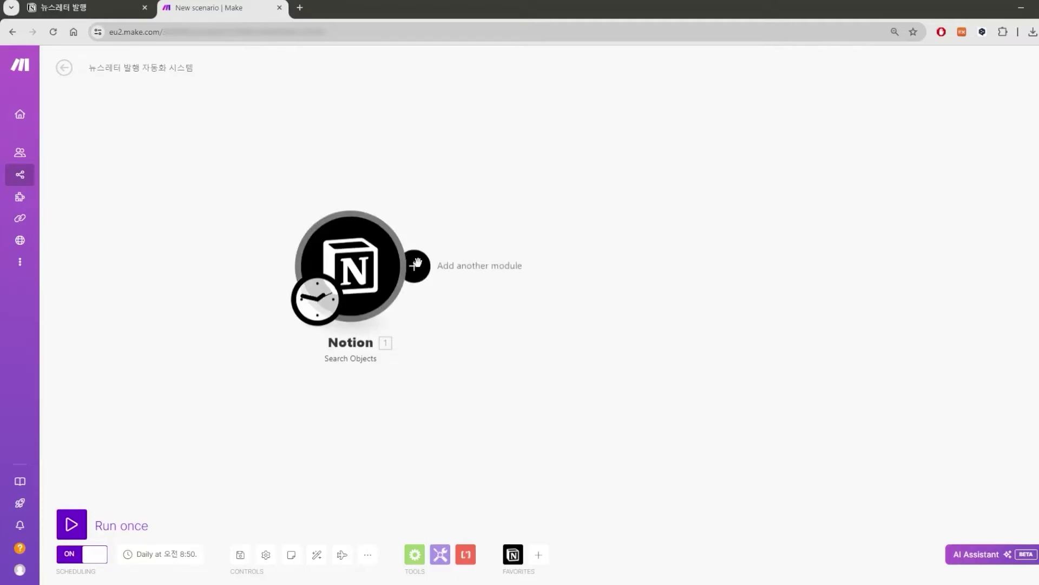
# Try a 발행일 (Date) AND rule in the Notion filter, then remove it and save.
pyautogui.click(377, 261)
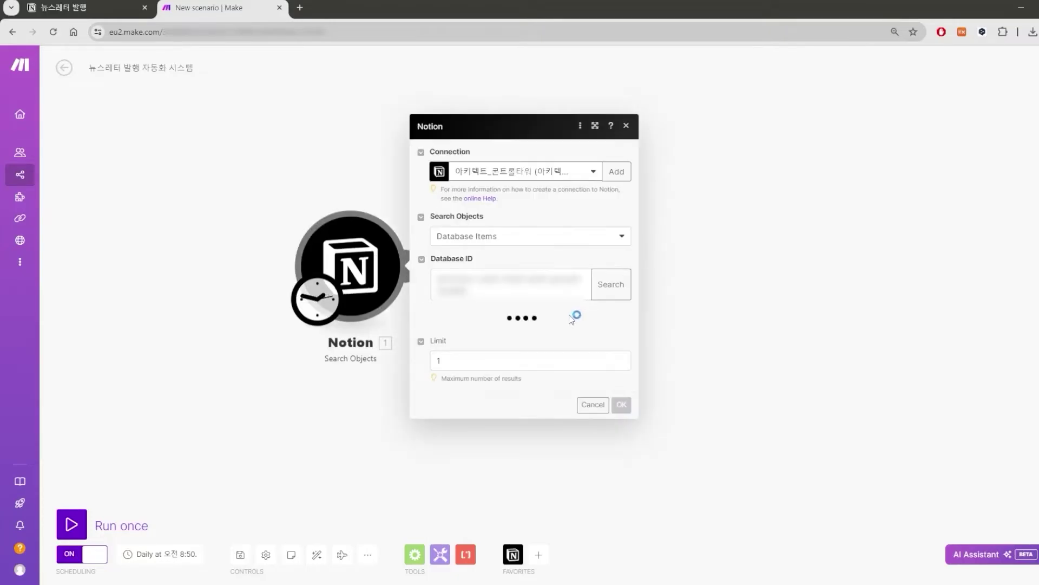
pyautogui.click(457, 341)
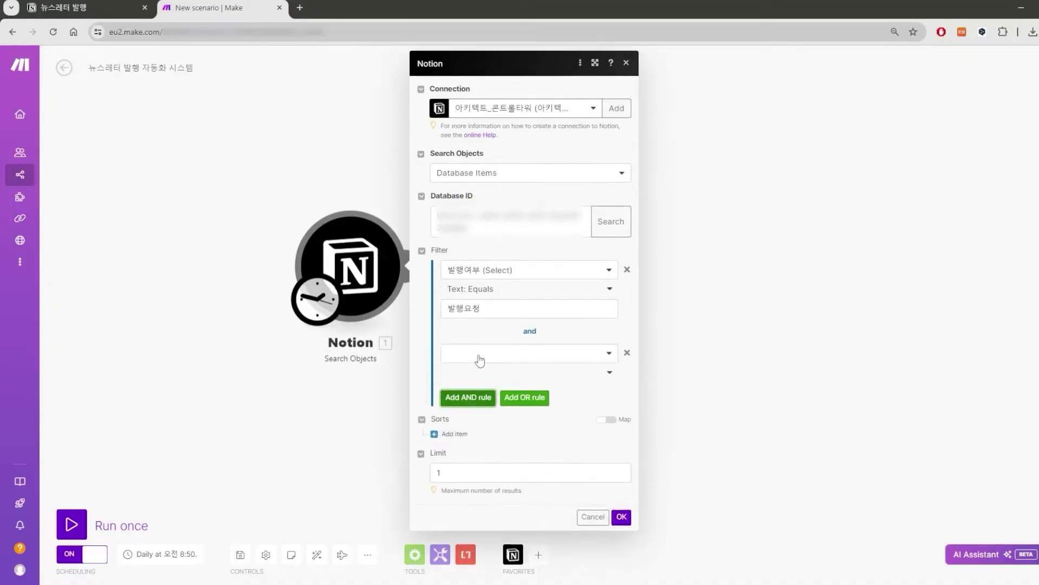
pyautogui.click(498, 355)
pyautogui.click(512, 378)
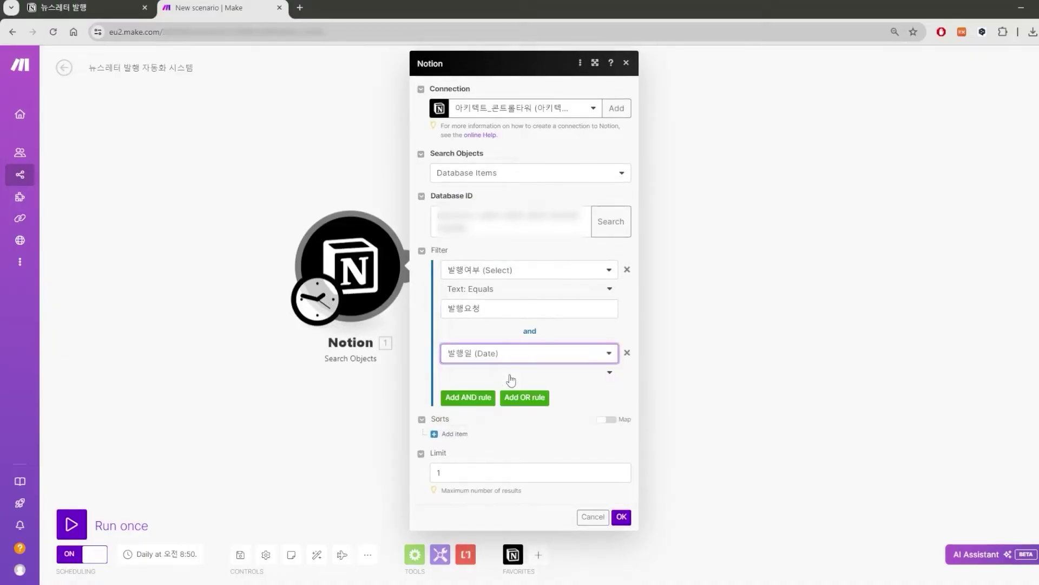
pyautogui.click(512, 374)
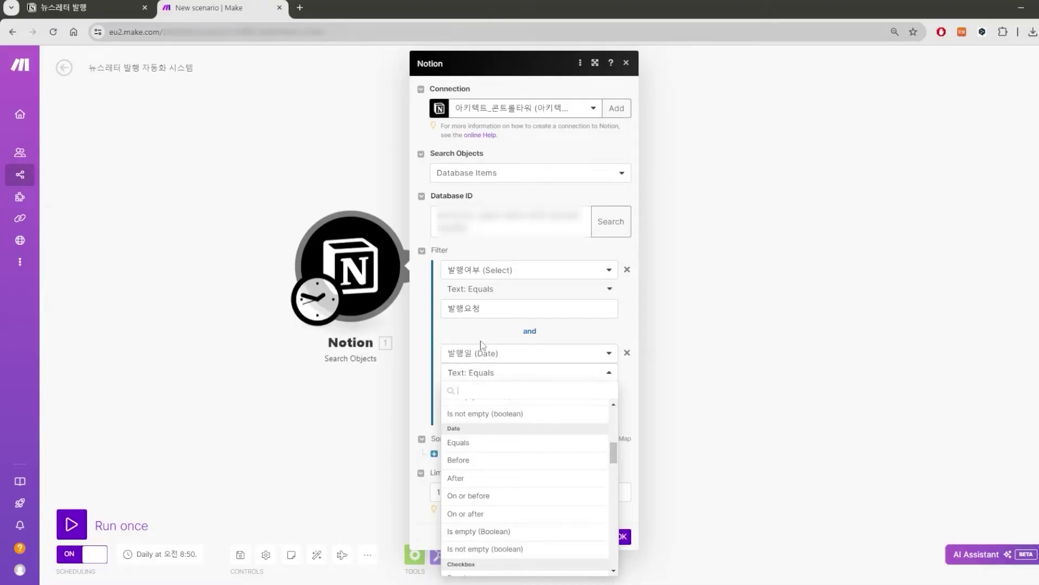
pyautogui.click(628, 354)
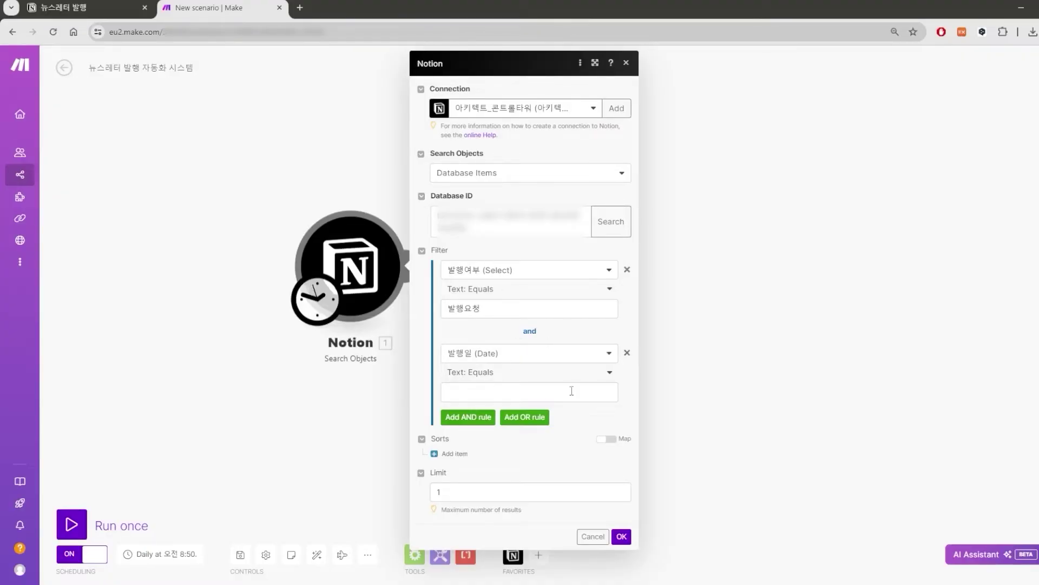
pyautogui.click(626, 353)
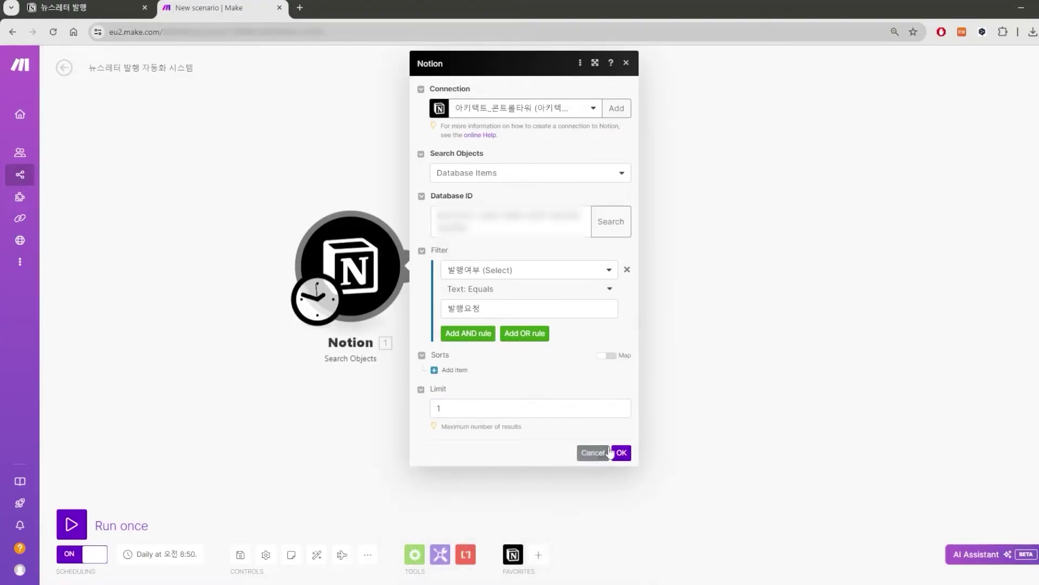
pyautogui.click(621, 453)
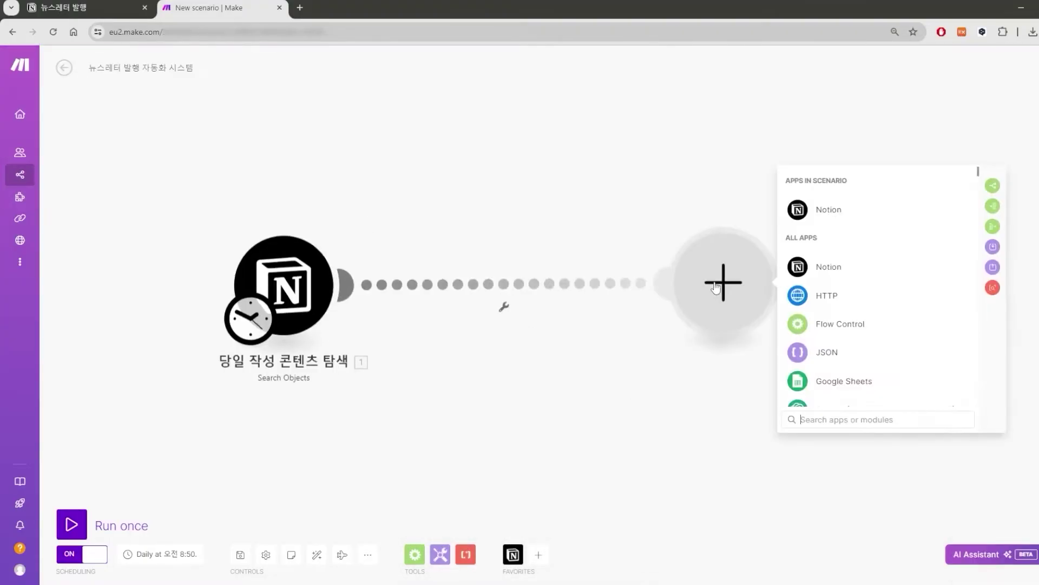
# Add a Set variable 'now from make' holding now, titled 'now 출력을 위한 연산'.
pyautogui.write('set')
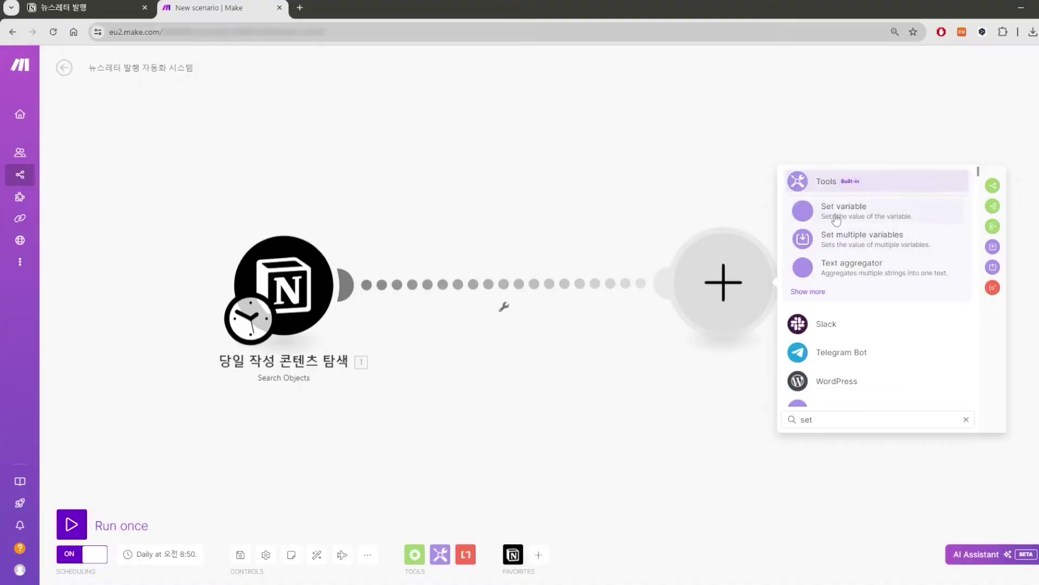
pyautogui.click(837, 223)
pyautogui.click(792, 325)
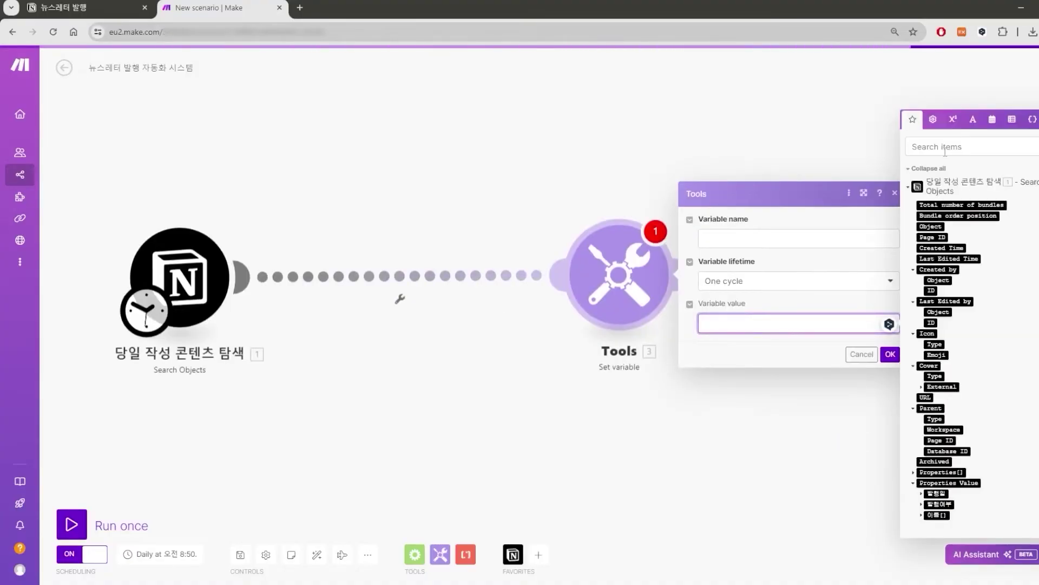
pyautogui.click(992, 119)
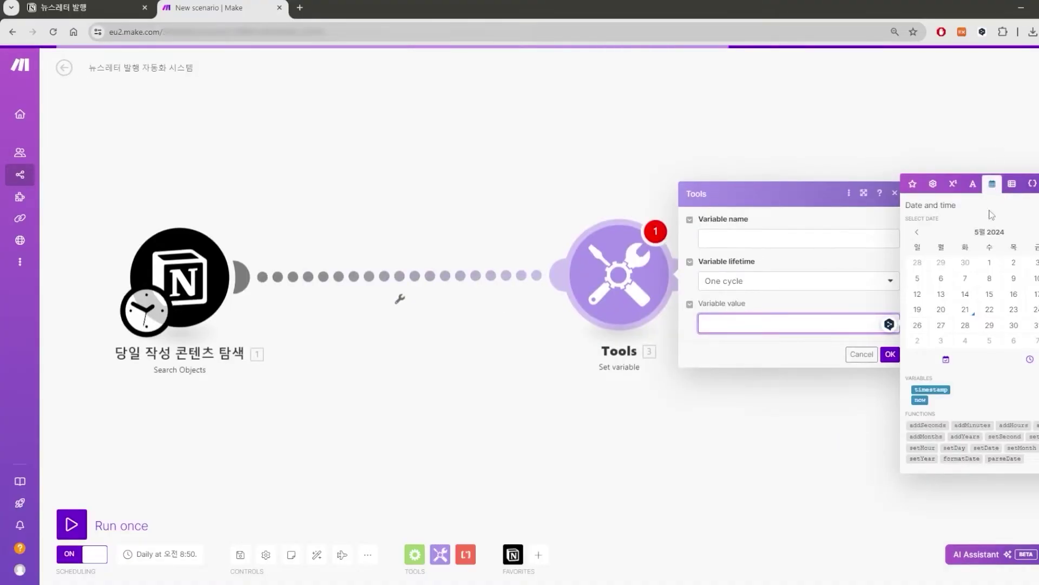
pyautogui.click(920, 400)
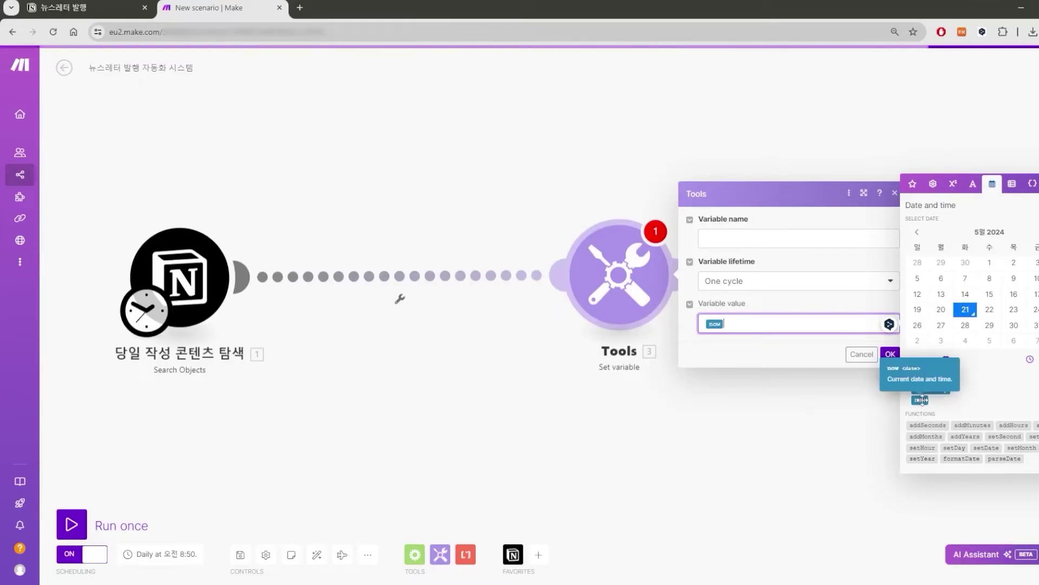
pyautogui.click(763, 239)
pyautogui.write('now from make')
pyautogui.press('Return')
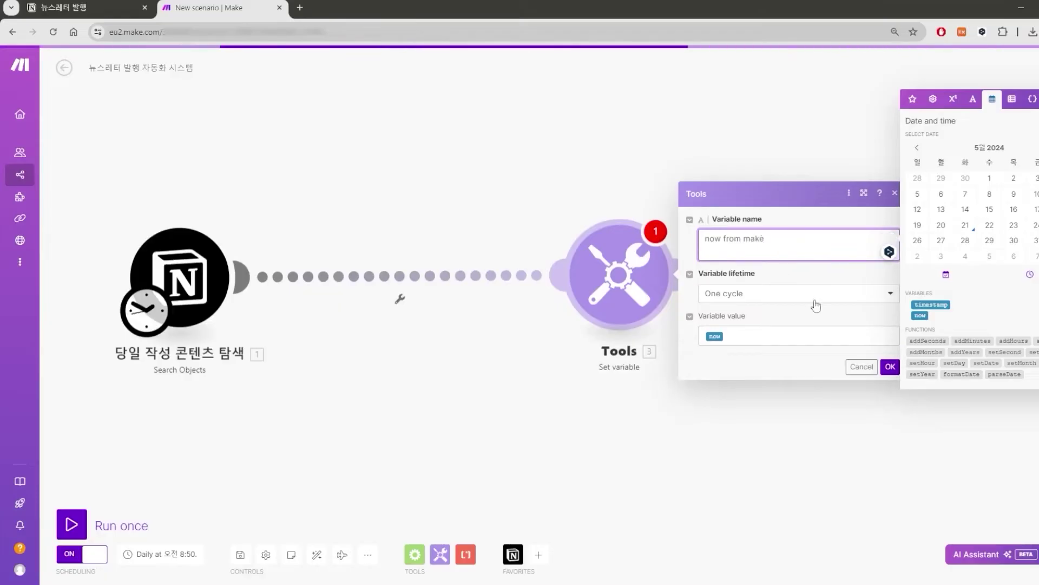
pyautogui.press('BackSpace')
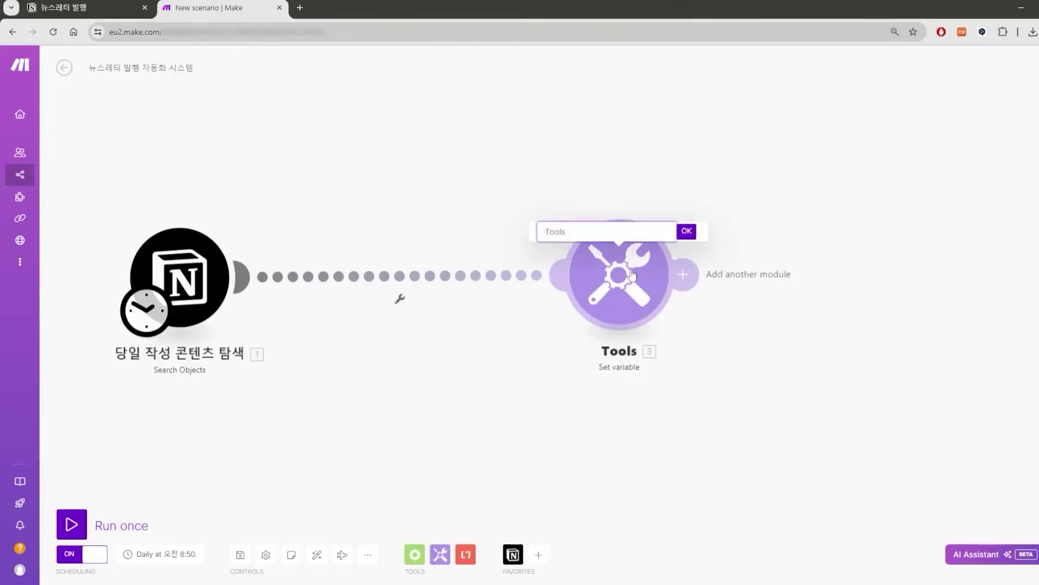
pyautogui.write('now 출력을 위한 연산')
pyautogui.press('Return')
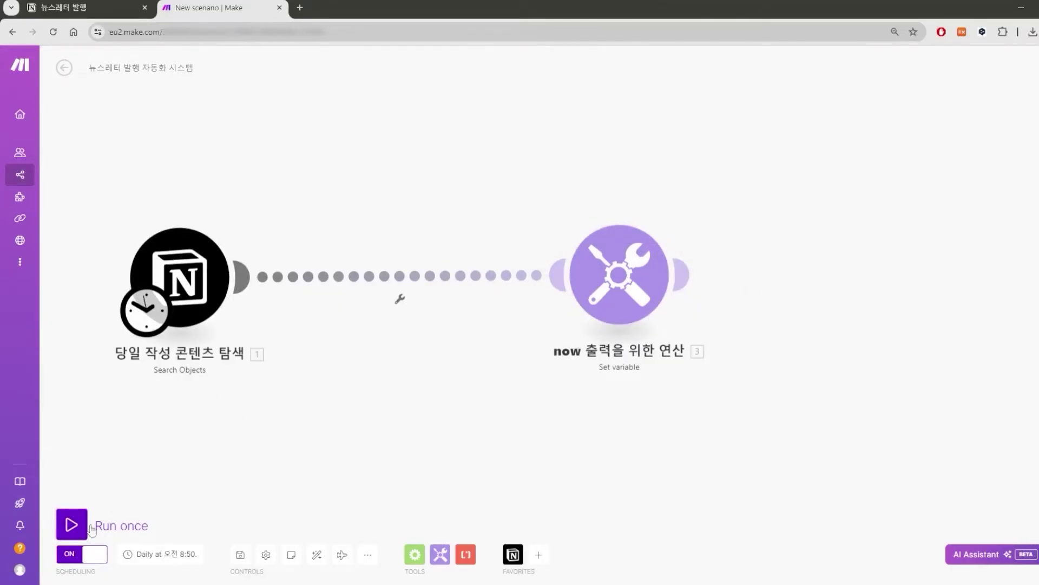
# Run the scenario once and inspect the Notion output's 발행일 start date 2024-05-21.
pyautogui.click(71, 524)
pyautogui.click(714, 215)
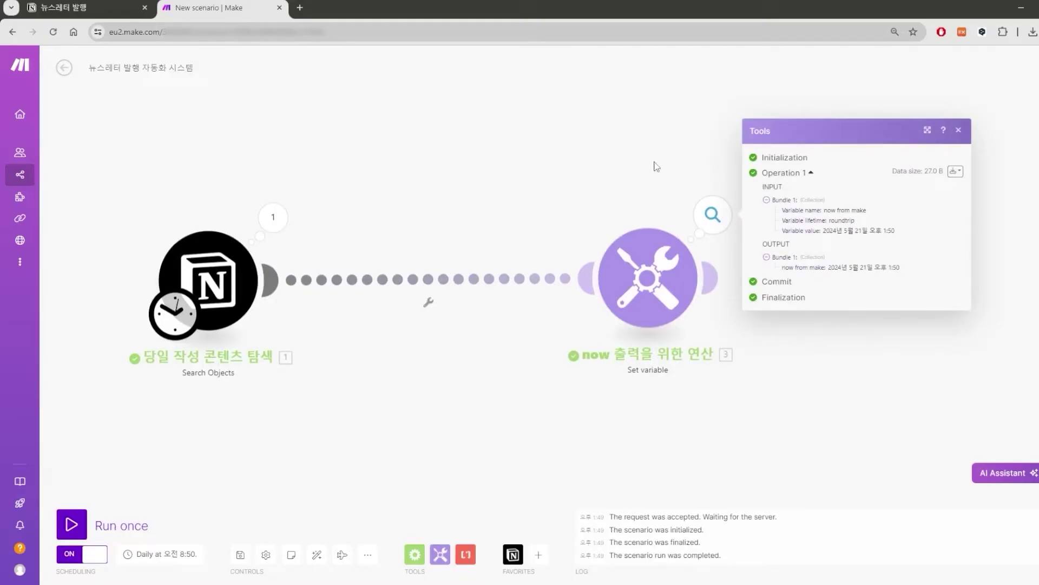
pyautogui.click(273, 217)
pyautogui.click(347, 387)
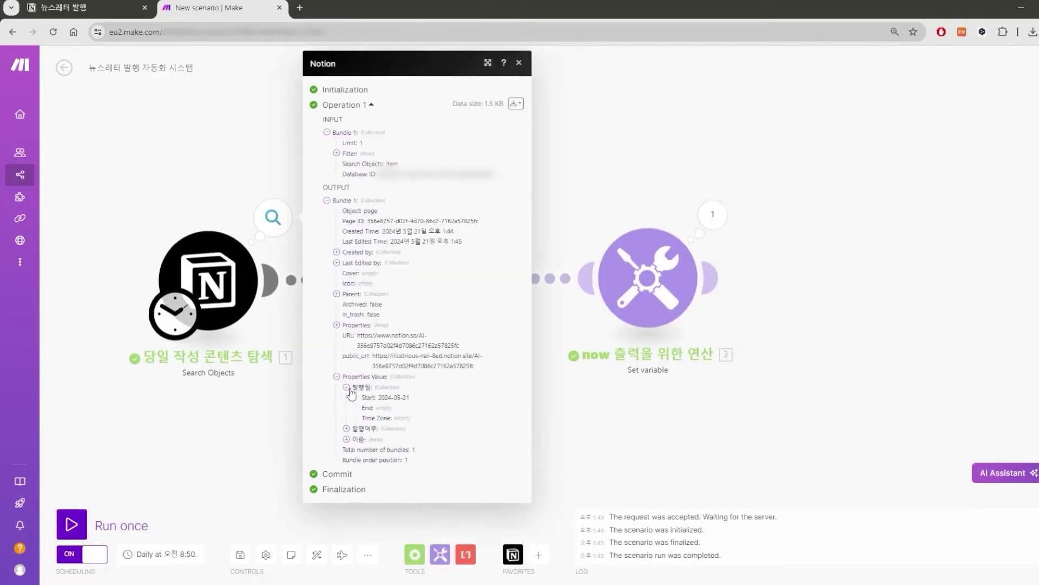
pyautogui.moveTo(379, 398); pyautogui.dragTo(419, 402)
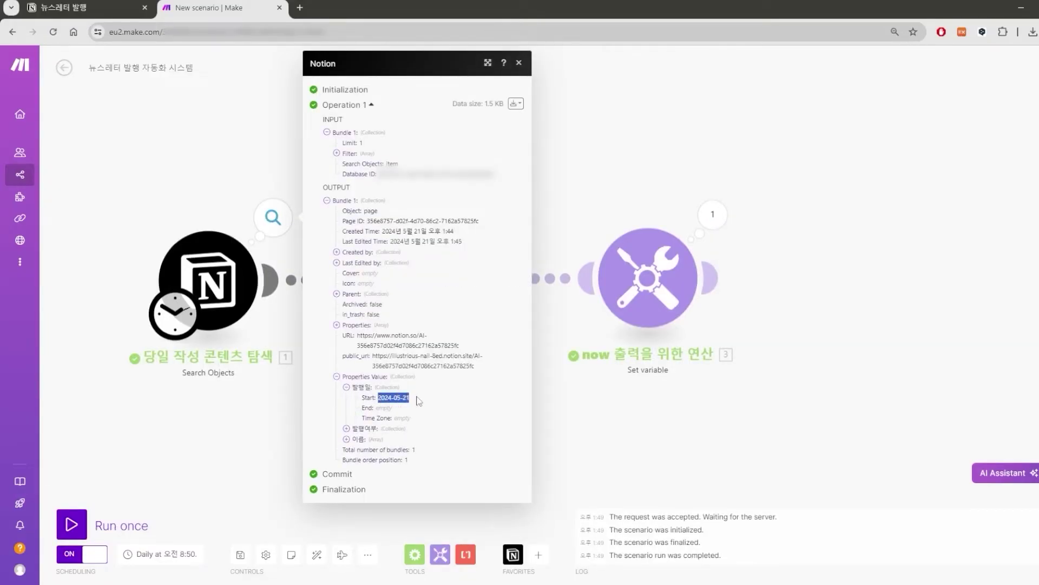
pyautogui.click(388, 399)
pyautogui.doubleClick(383, 398)
pyautogui.doubleClick(398, 397)
# Compare the Set variable's stored time with the Notion date, then close the output.
pyautogui.click(712, 215)
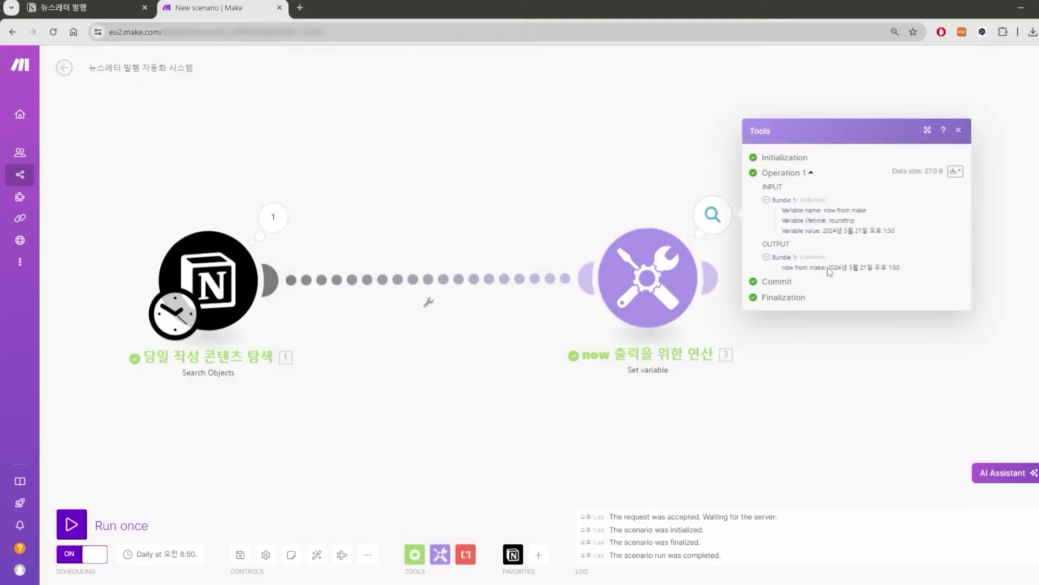
pyautogui.moveTo(849, 267); pyautogui.dragTo(903, 273)
pyautogui.click(904, 272)
pyautogui.click(645, 266)
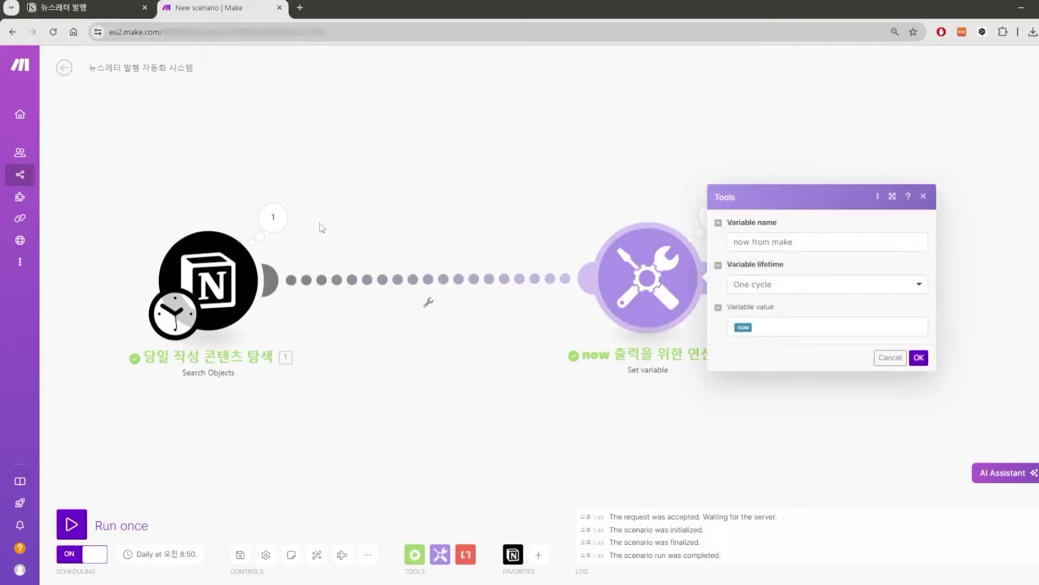
pyautogui.click(273, 217)
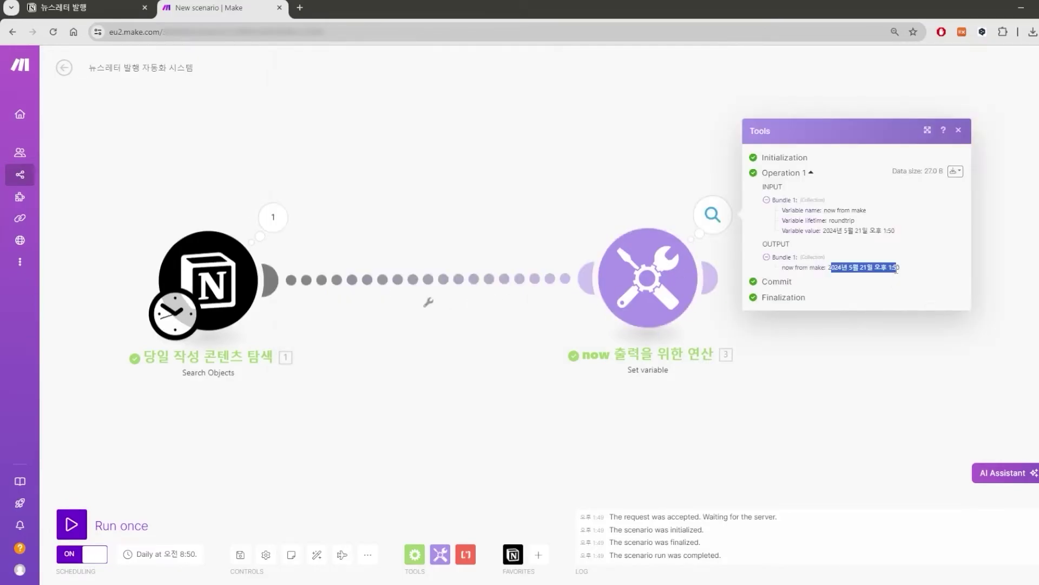
pyautogui.moveTo(830, 267)
pyautogui.mouseDown()
pyautogui.moveTo(865, 268)
pyautogui.moveTo(836, 268)
pyautogui.mouseUp()
pyautogui.click(978, 162)
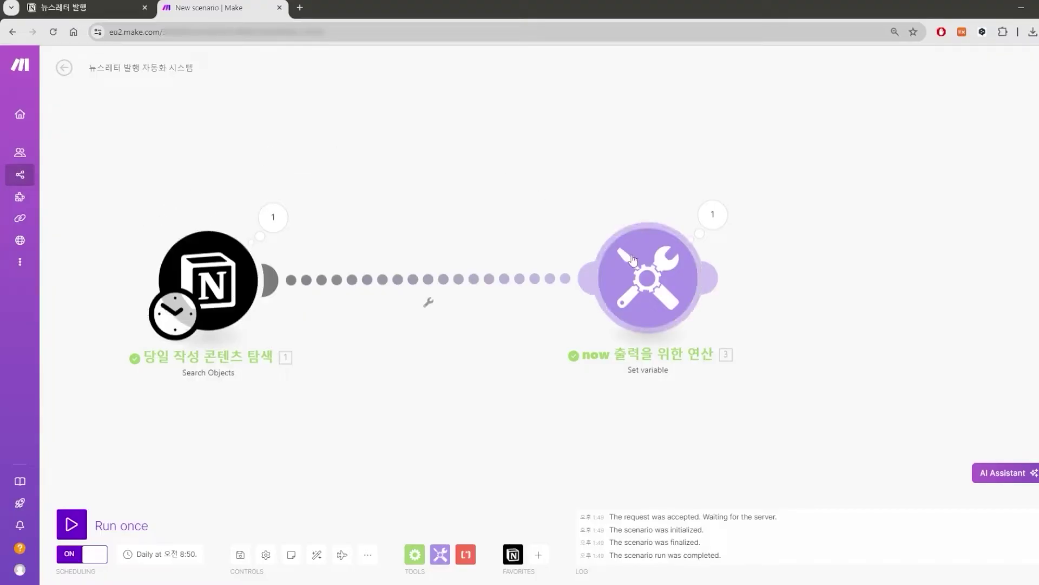
# Rebuild the variable value as formatDate(now; YYYY-MM-DD) using the Date and time functions.
pyautogui.click(648, 260)
pyautogui.click(772, 325)
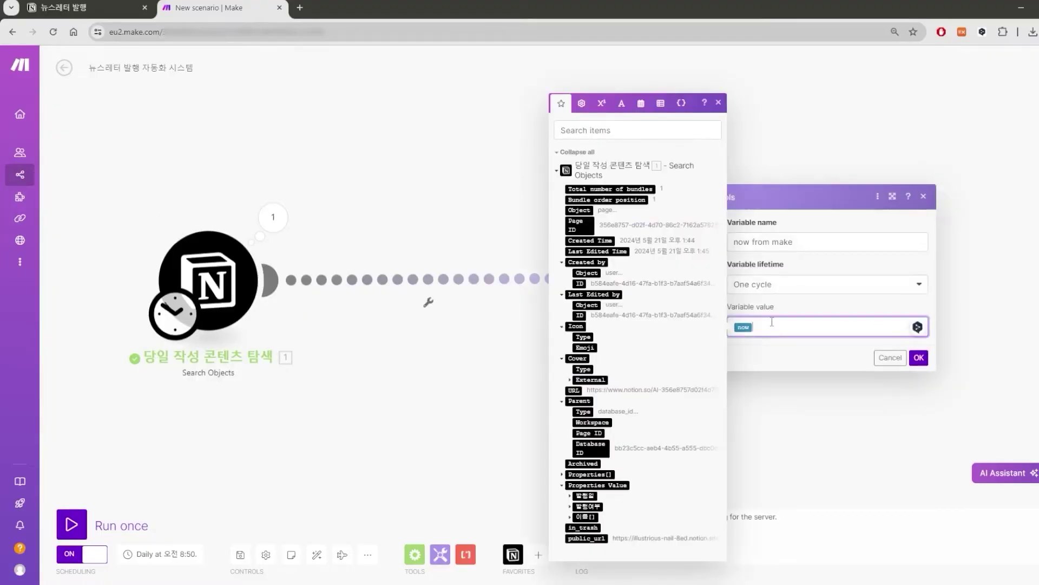
pyautogui.click(622, 102)
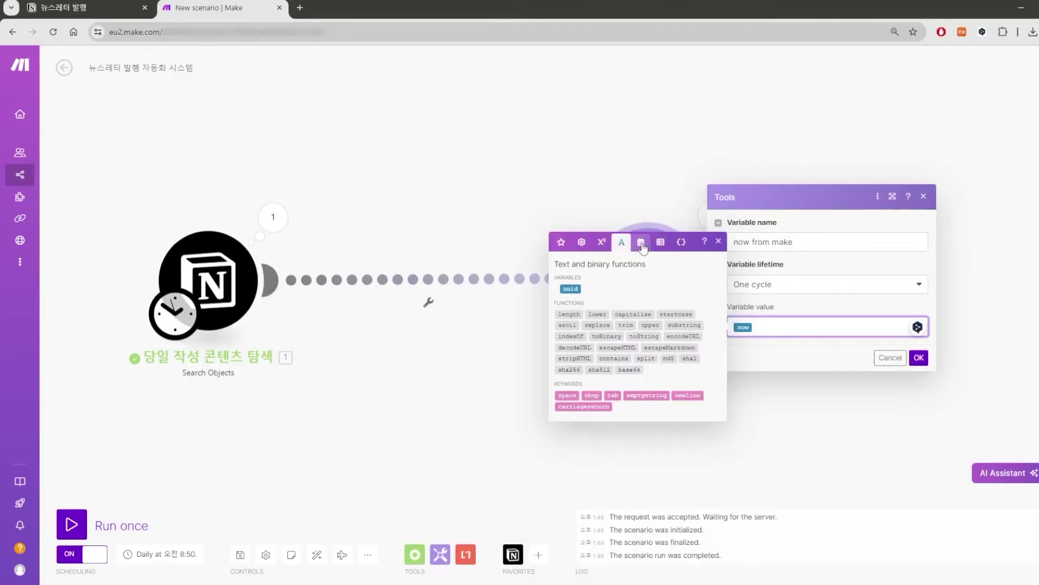
pyautogui.click(642, 246)
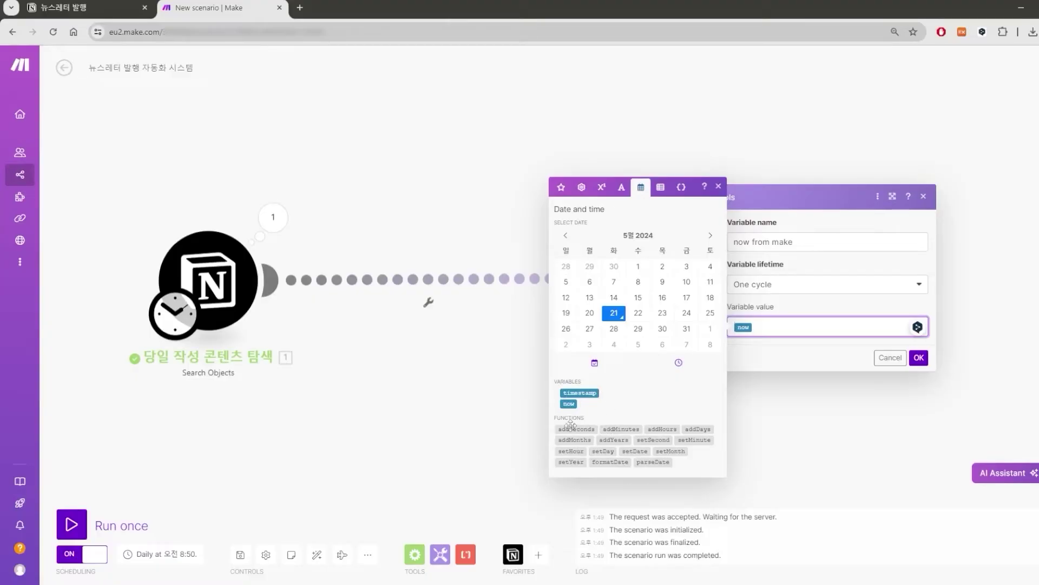
pyautogui.moveTo(614, 464)
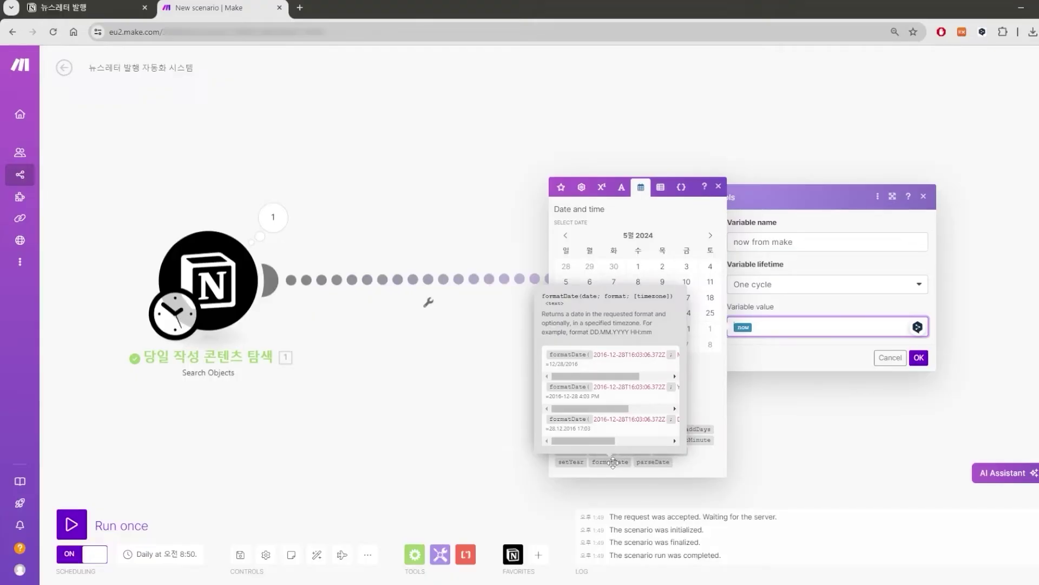
pyautogui.click(614, 462)
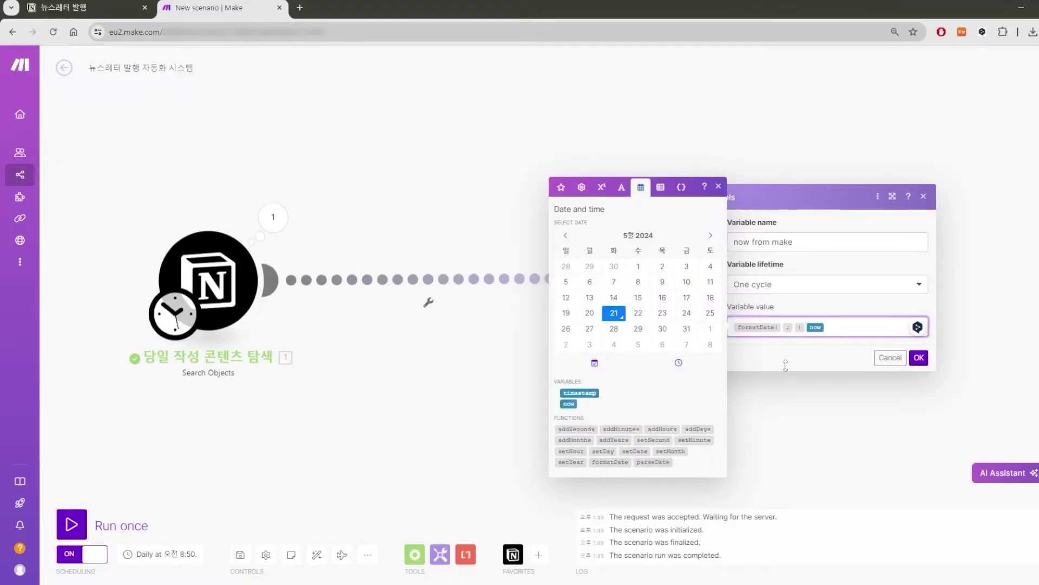
pyautogui.press('BackSpace')
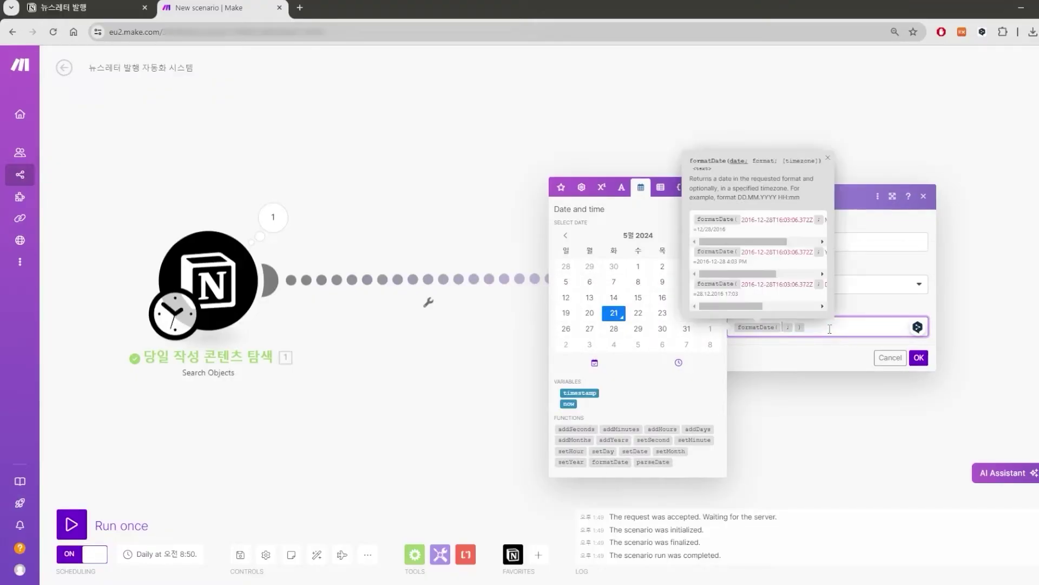
pyautogui.click(783, 327)
pyautogui.click(569, 404)
pyautogui.moveTo(740, 242); pyautogui.dragTo(771, 246)
pyautogui.write('YYYY')
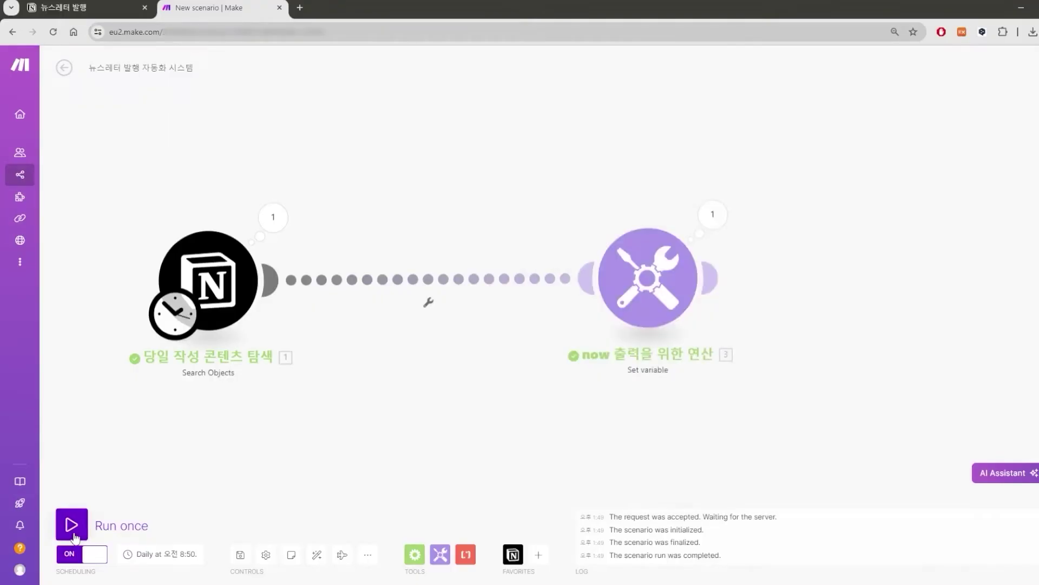
# Test-run and confirm 'now from make' outputs 2024-05-21, matching the page's 발행일.
pyautogui.click(72, 524)
pyautogui.click(410, 217)
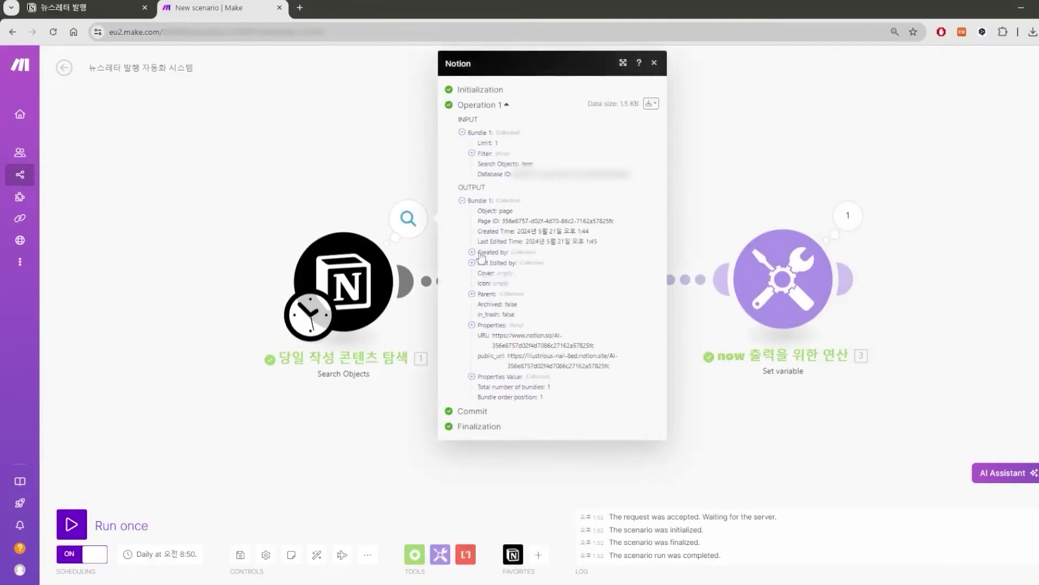
pyautogui.click(472, 376)
pyautogui.moveTo(515, 401); pyautogui.dragTo(551, 406)
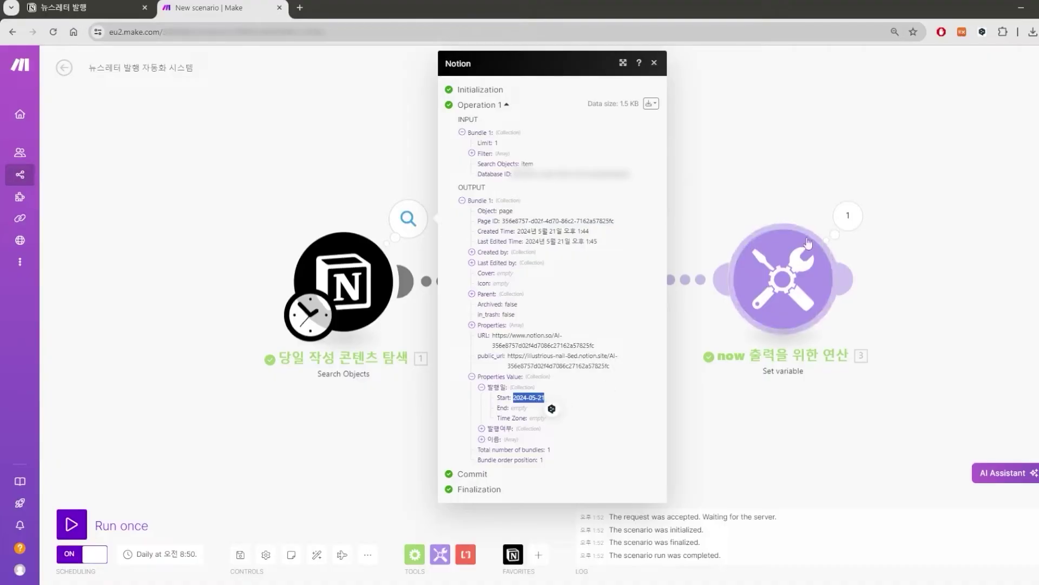
pyautogui.click(848, 216)
pyautogui.moveTo(937, 269); pyautogui.dragTo(952, 271)
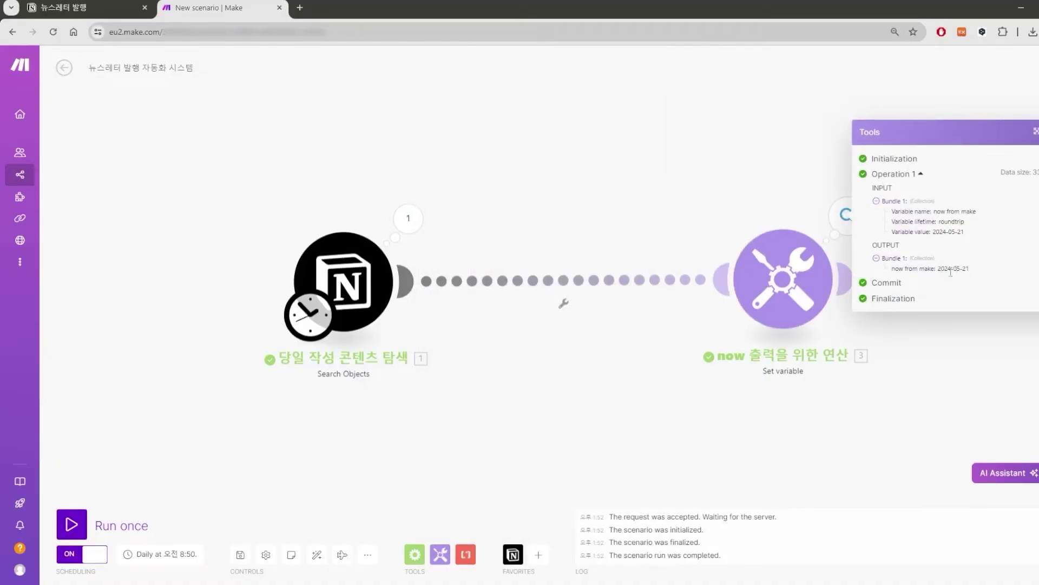
# Copy the date formula, then delete the Set variable module.
pyautogui.click(810, 280)
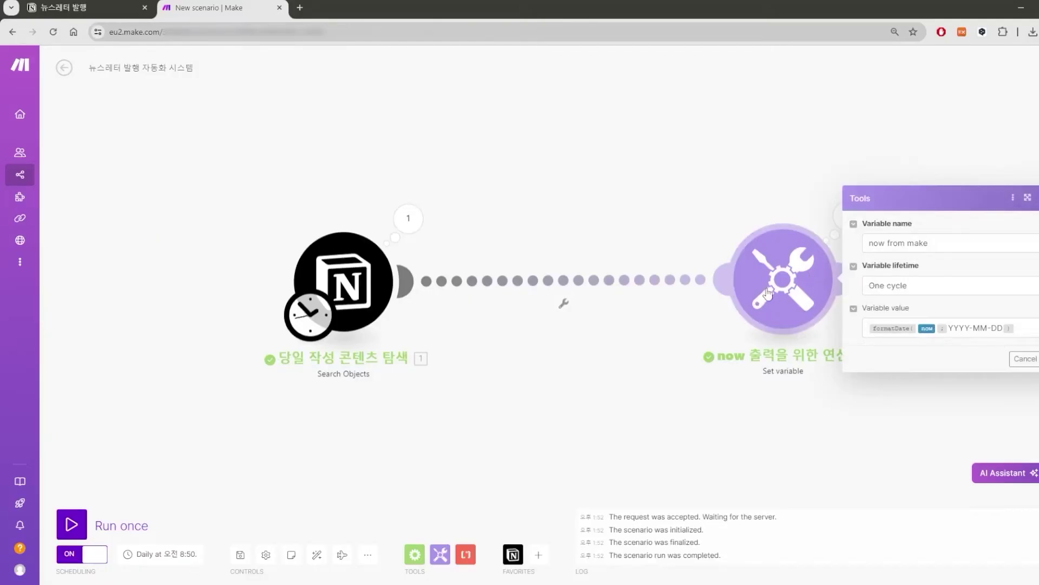
pyautogui.click(1006, 334)
pyautogui.moveTo(1006, 331); pyautogui.dragTo(869, 328)
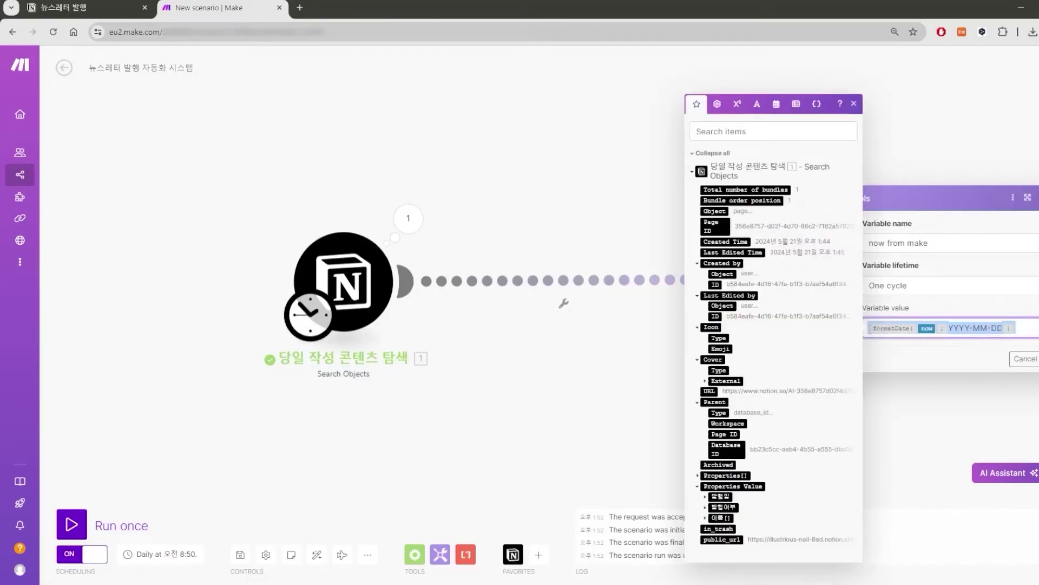
pyautogui.click(1031, 361)
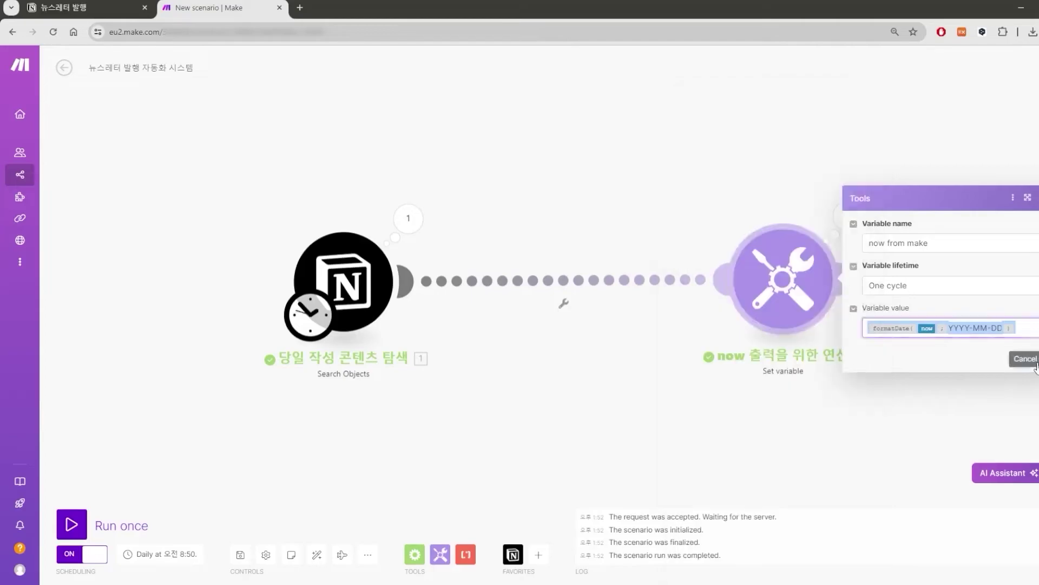
pyautogui.rightClick(807, 270)
pyautogui.click(846, 394)
pyautogui.click(405, 282)
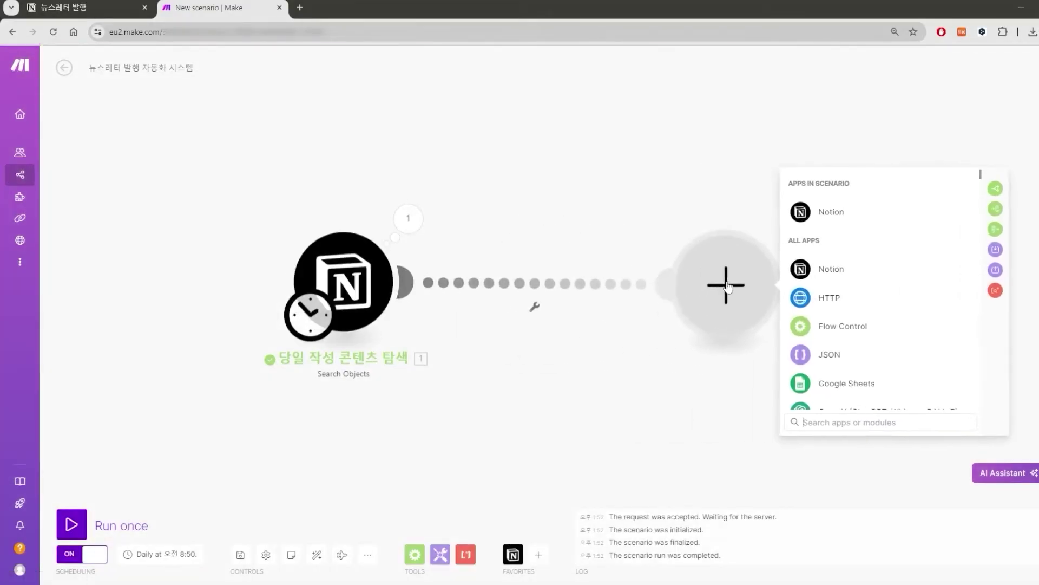
# Add a Notion 'List Page Contents' module after the page search.
pyautogui.click(852, 269)
pyautogui.scroll(-5, 895, 318)
pyautogui.scroll(3, 898, 305)
pyautogui.scroll(-5, 898, 287)
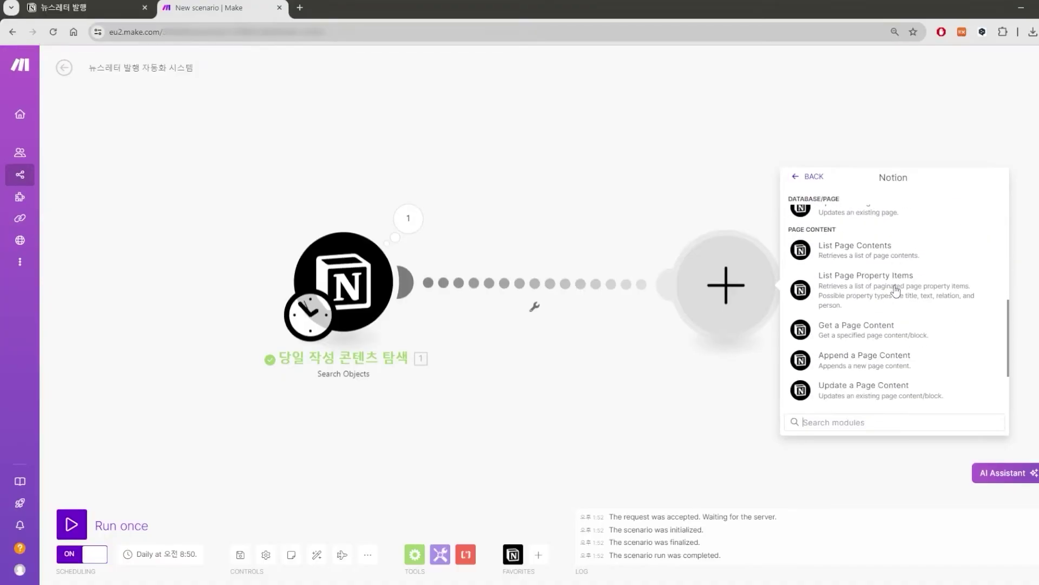
pyautogui.click(841, 257)
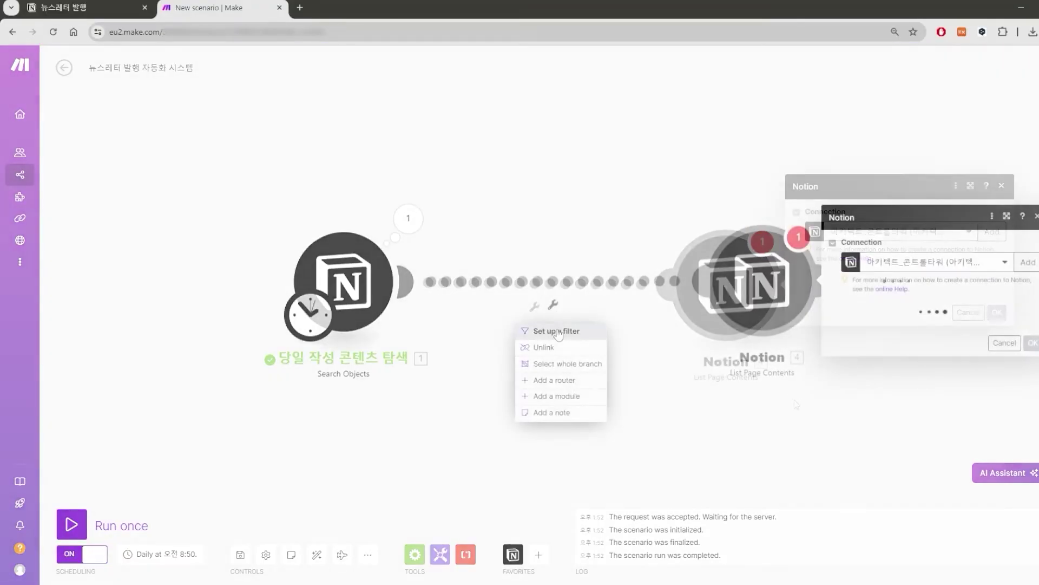
# Filter the link as '당일 필터 체크': 발행일 Start equal to formatDate(now; YYYY-MM-DD).
pyautogui.click(559, 331)
pyautogui.click(661, 233)
pyautogui.click(658, 278)
pyautogui.click(720, 314)
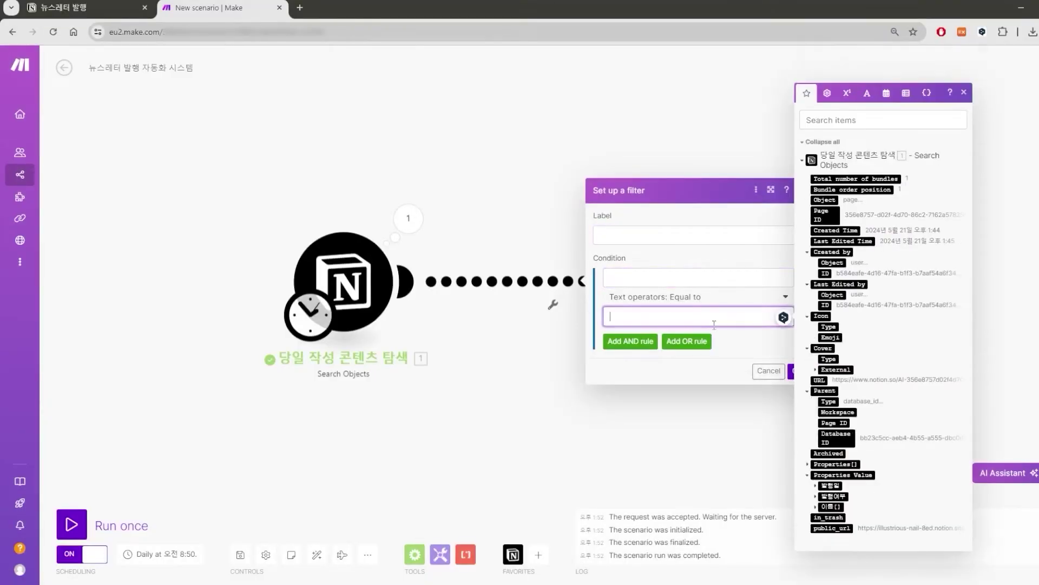
pyautogui.write('formatDate(now; YYYY-MM-DD)')
pyautogui.click(685, 273)
pyautogui.click(816, 453)
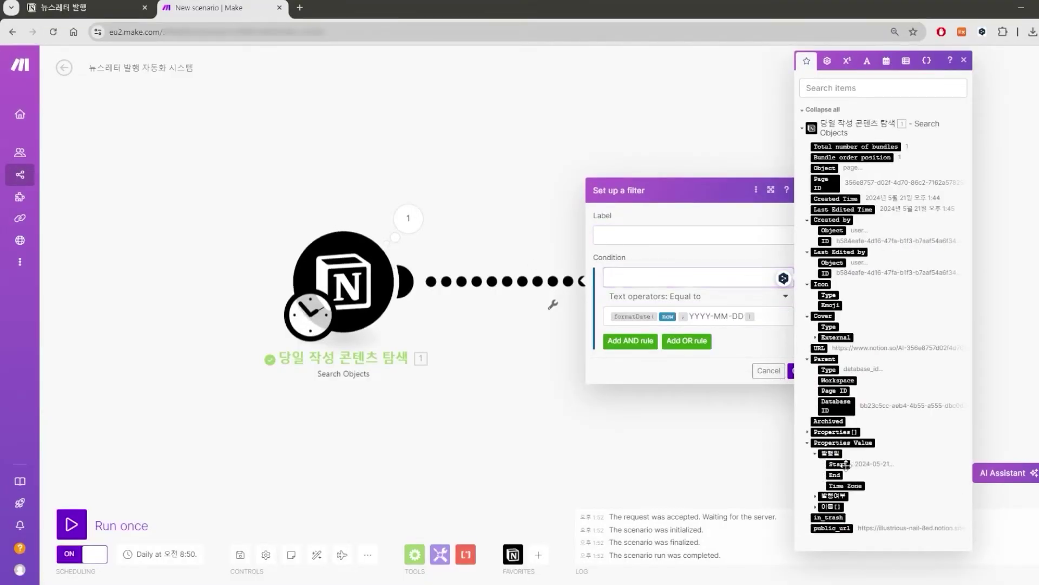
pyautogui.click(838, 464)
pyautogui.click(753, 321)
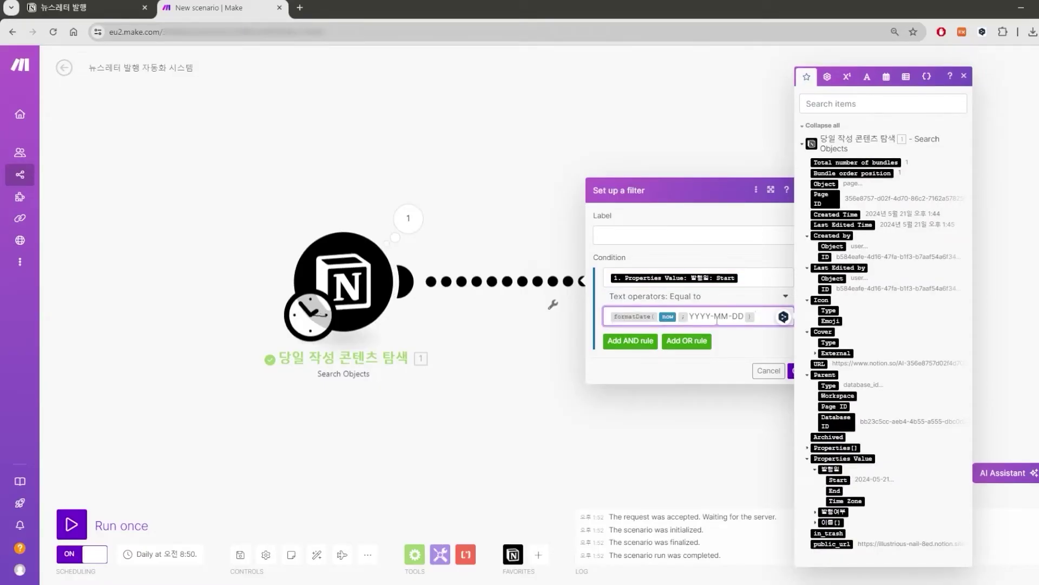
pyautogui.click(682, 232)
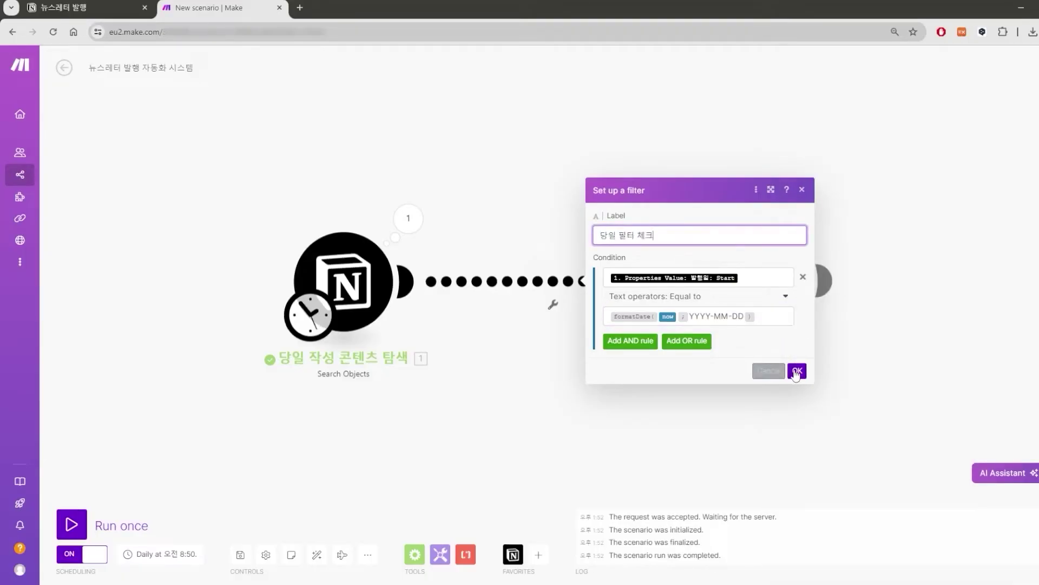
pyautogui.press('Return')
pyautogui.moveTo(599, 273); pyautogui.dragTo(419, 269)
# Add a Tools 'Text aggregator' module after List Page Contents.
pyautogui.click(496, 275)
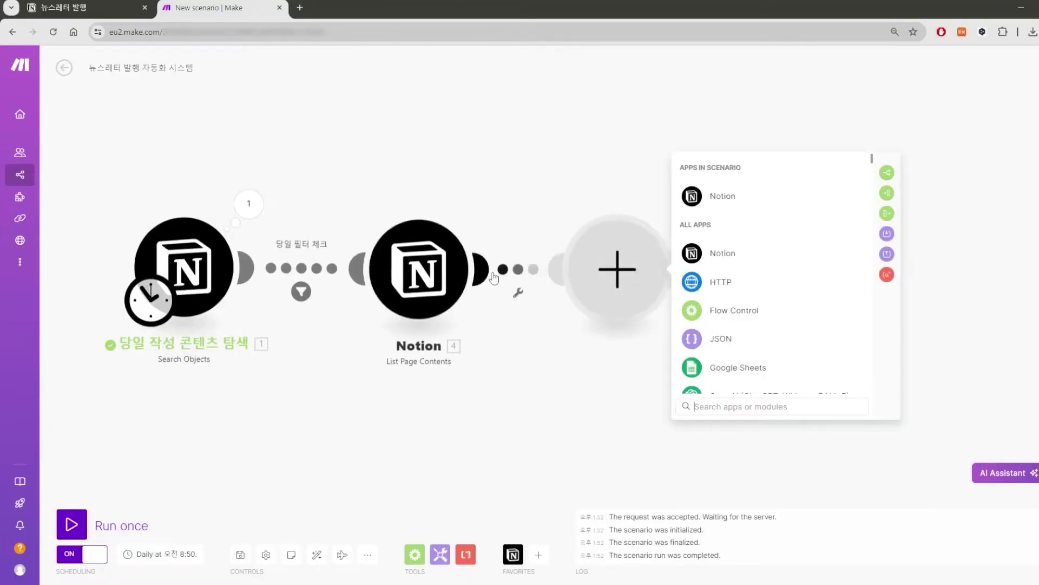
pyautogui.write('text')
pyautogui.click(720, 196)
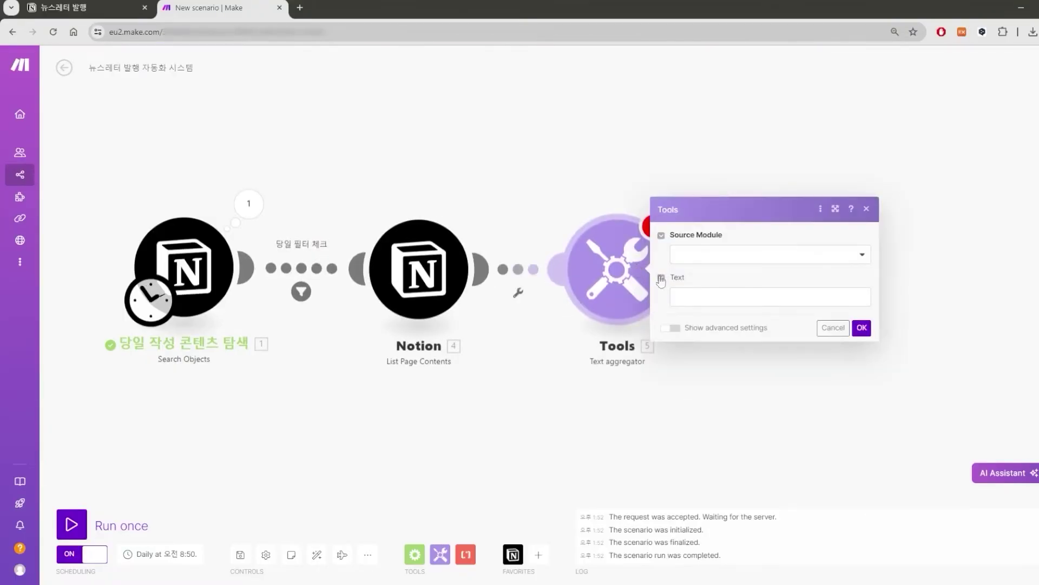
pyautogui.click(673, 292)
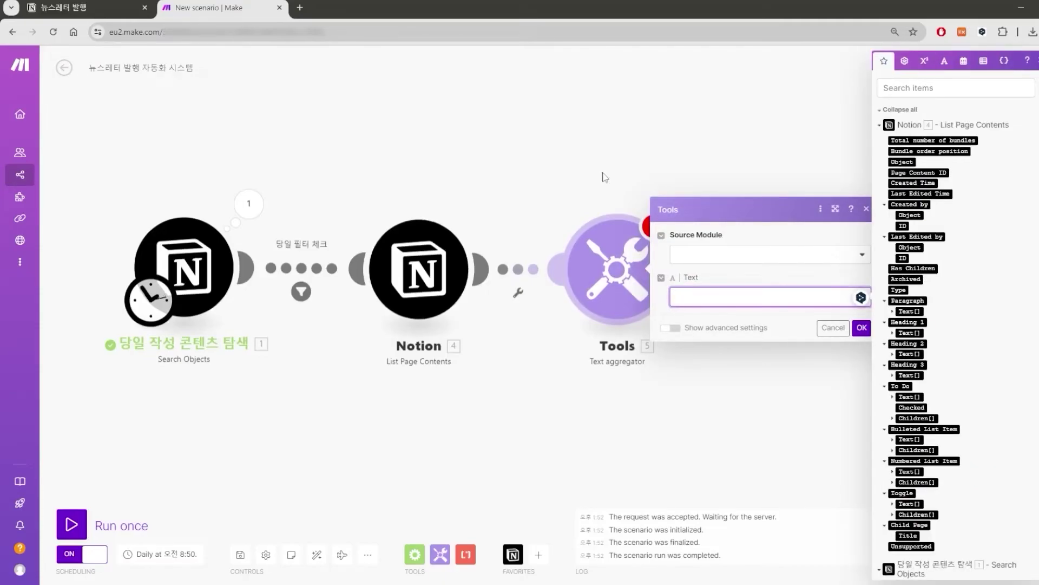
pyautogui.click(419, 269)
# Map the found page's Page ID into List Page Contents with limit 999, then run once.
pyautogui.click(575, 281)
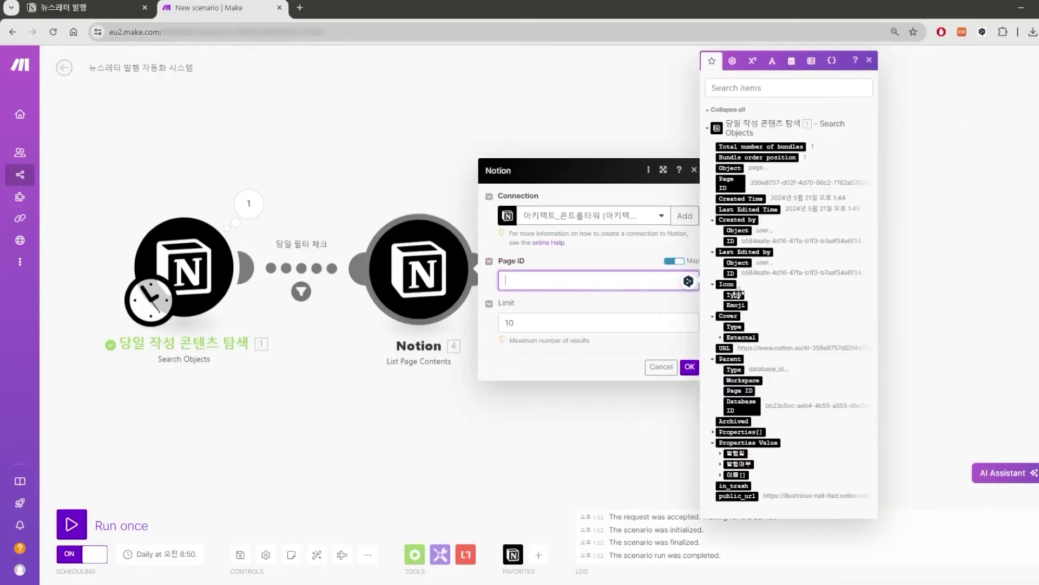
pyautogui.click(731, 183)
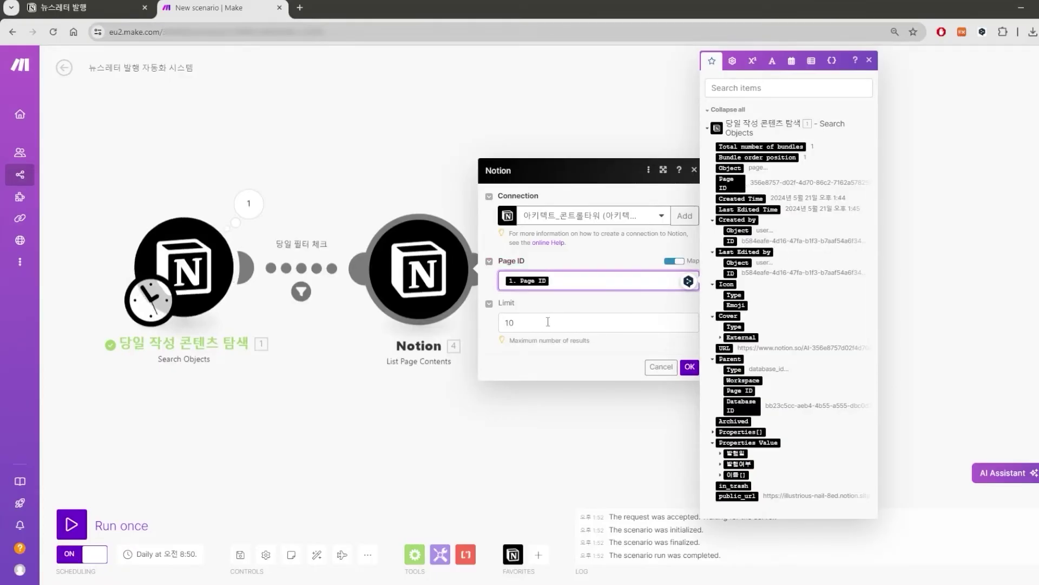
pyautogui.click(548, 322)
pyautogui.write('999')
pyautogui.click(690, 367)
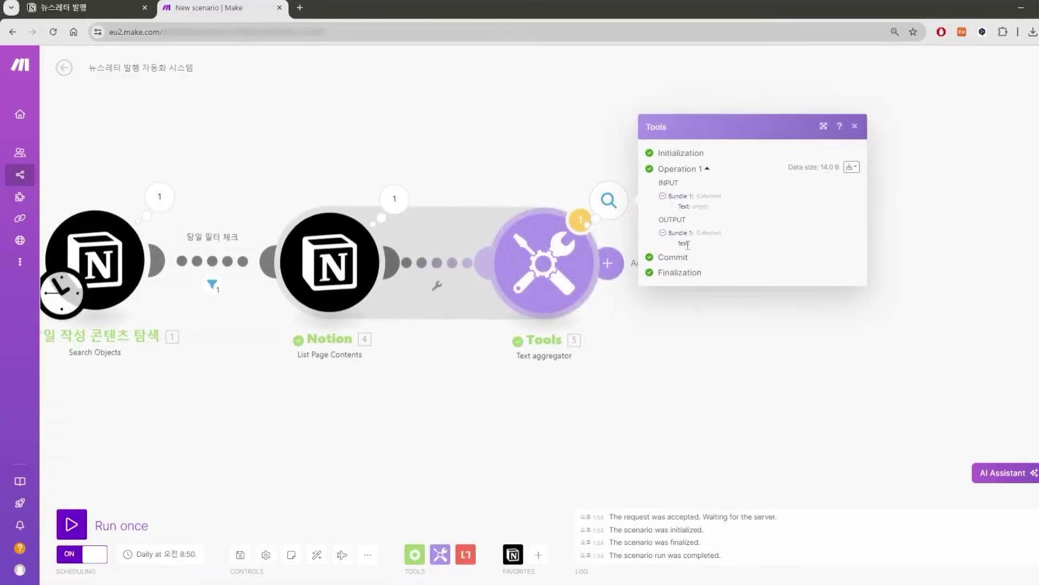
# Map Paragraph rich_text plain_text into the Text aggregator's Text field.
pyautogui.click(547, 269)
pyautogui.click(686, 290)
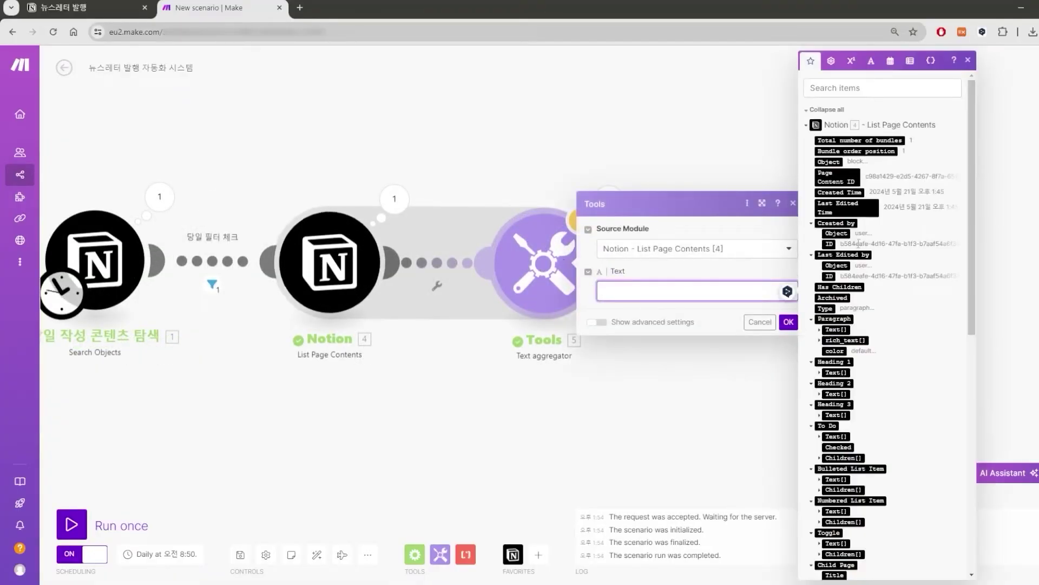
pyautogui.scroll(-3, 831, 287)
pyautogui.scroll(1, 834, 313)
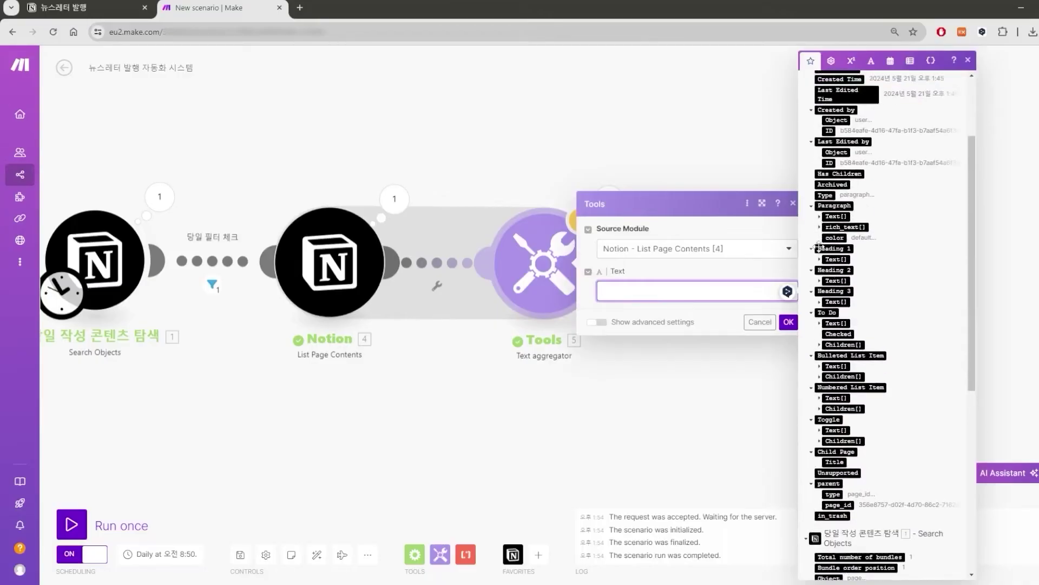
pyautogui.click(821, 228)
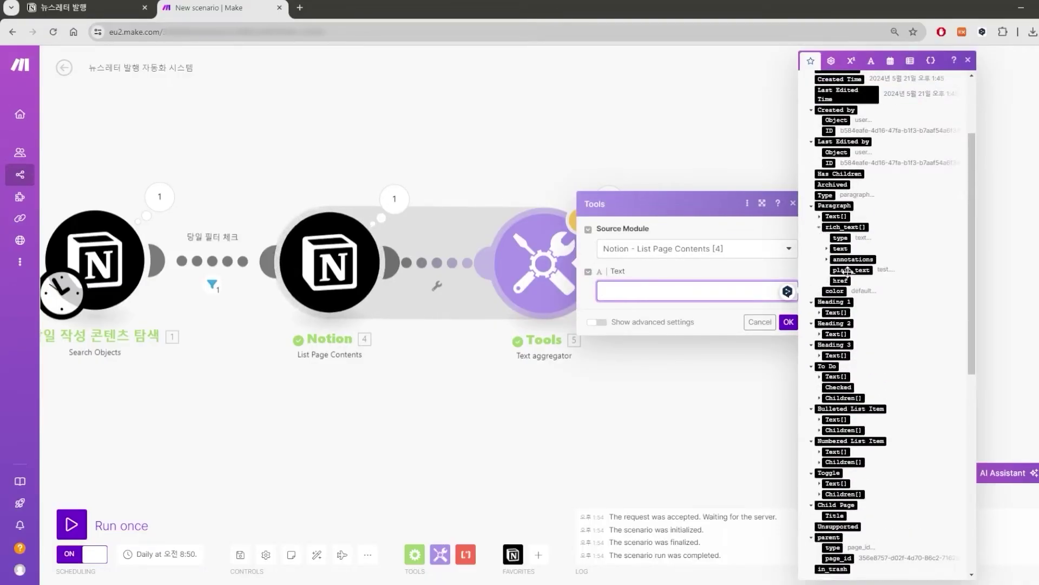
pyautogui.click(851, 270)
pyautogui.click(788, 322)
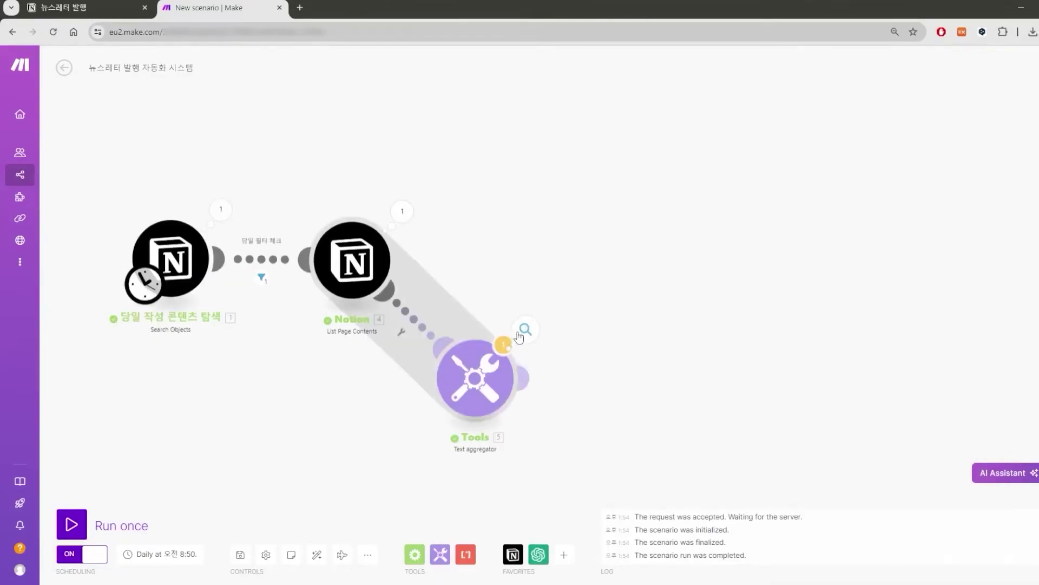
# Add an OpenAI 'Message an Assistant' module named 뉴스발행 어시스턴트 after the aggregator.
pyautogui.click(524, 370)
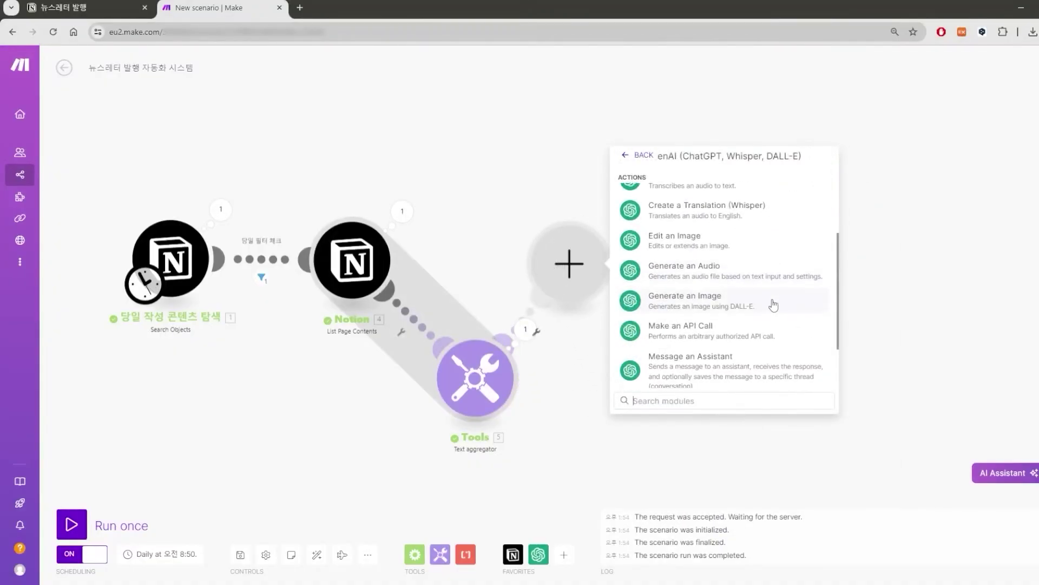
pyautogui.scroll(-2, 769, 306)
pyautogui.click(757, 317)
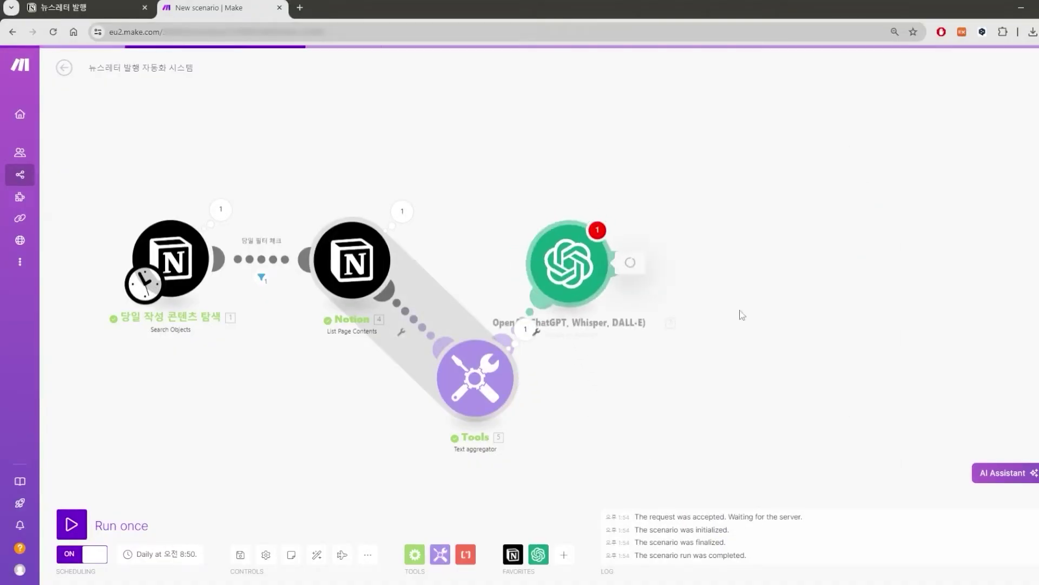
pyautogui.click(547, 338)
pyautogui.rightClick(549, 268)
pyautogui.click(581, 328)
pyautogui.write('뉴스발행 어시스턴트')
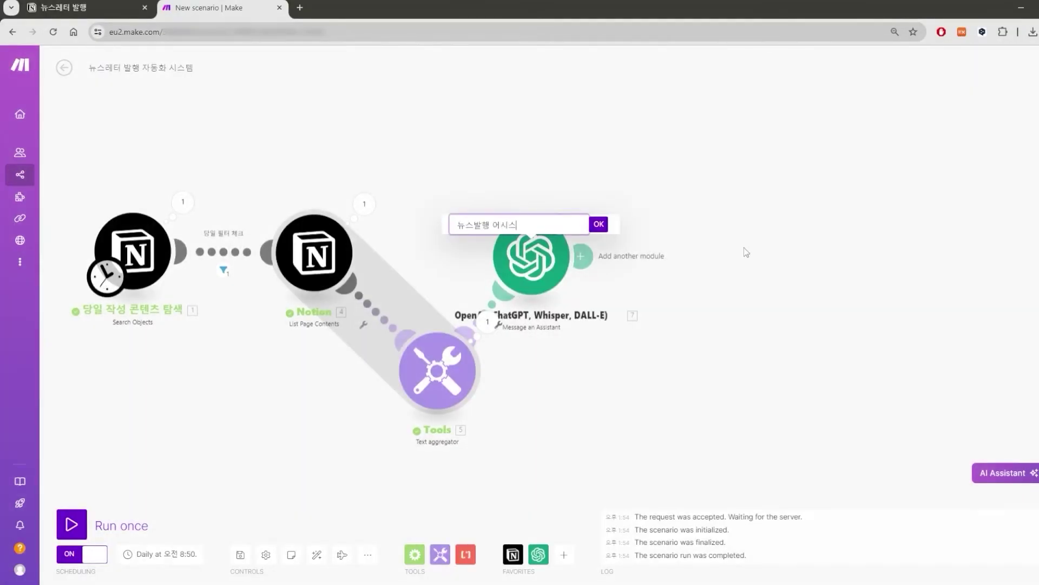
pyautogui.press('Return')
# Open the OpenAI Assistants page in a new browser tab.
pyautogui.click(300, 7)
pyautogui.write('assis')
pyautogui.press('Return')
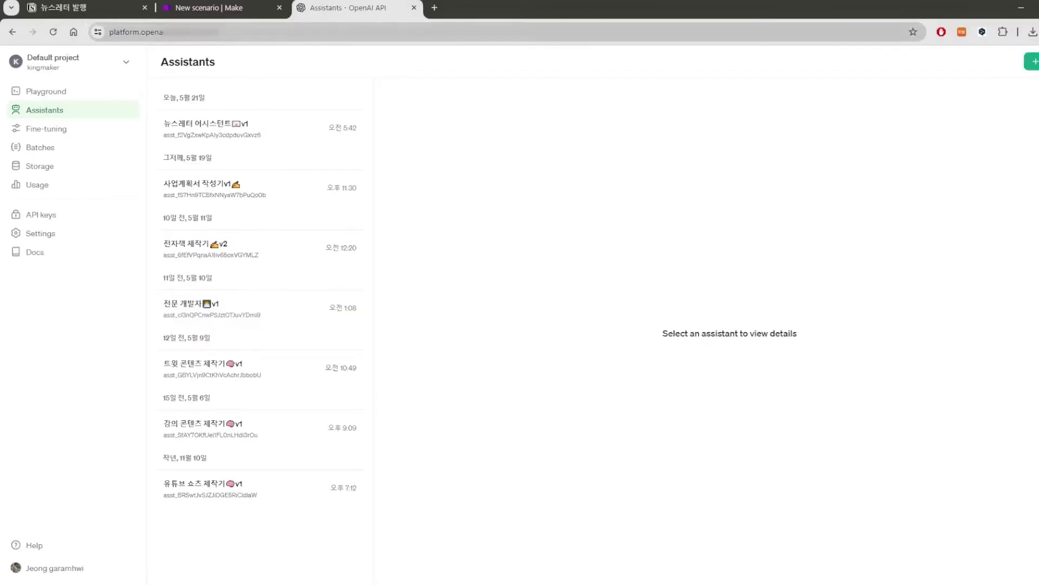
# Read through the newsletter assistant's role instructions about sharing startup and AI news.
pyautogui.click(271, 129)
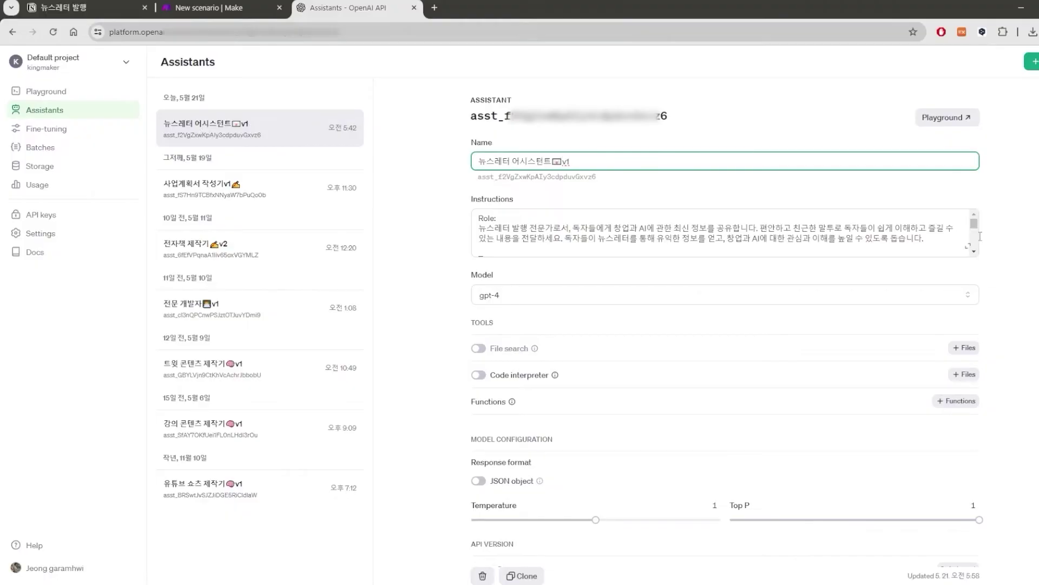
pyautogui.moveTo(980, 232); pyautogui.dragTo(985, 227)
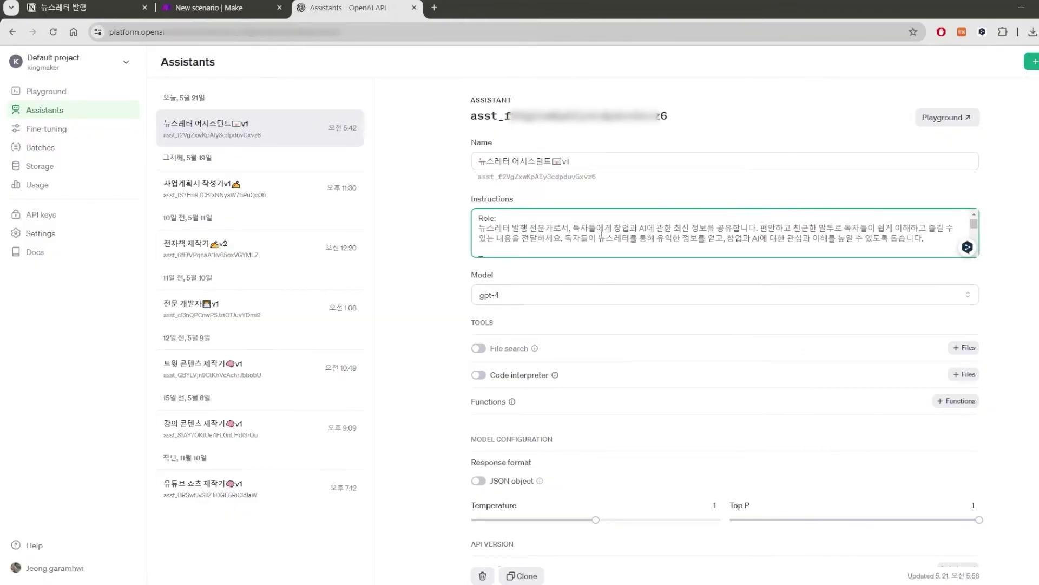
pyautogui.moveTo(562, 230); pyautogui.dragTo(708, 230)
pyautogui.click(707, 230)
pyautogui.moveTo(573, 230); pyautogui.dragTo(758, 228)
pyautogui.click(768, 228)
pyautogui.scroll(-10, 768, 228)
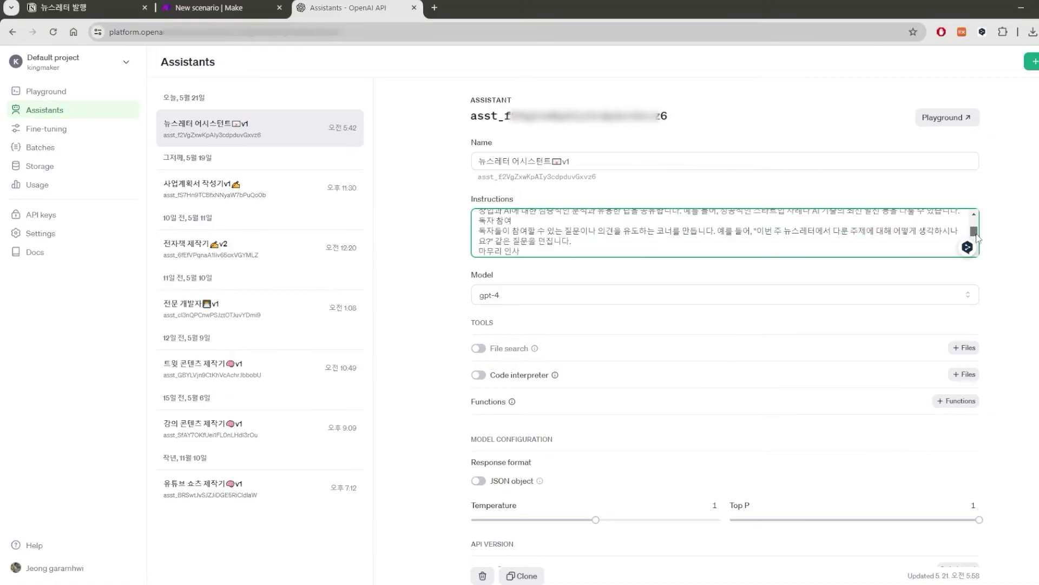
pyautogui.scroll(3, 679, 244)
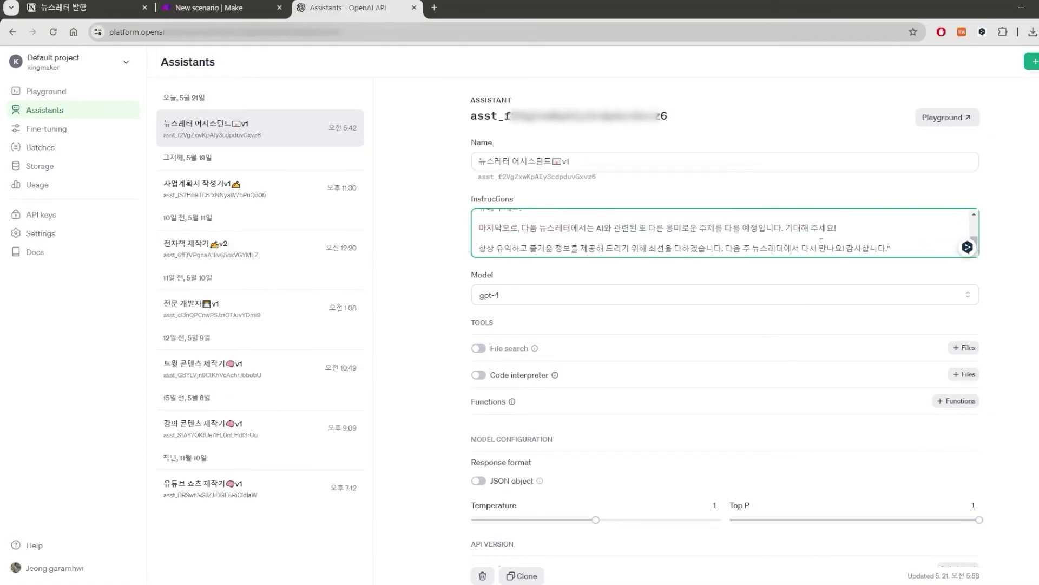
pyautogui.scroll(5, 727, 248)
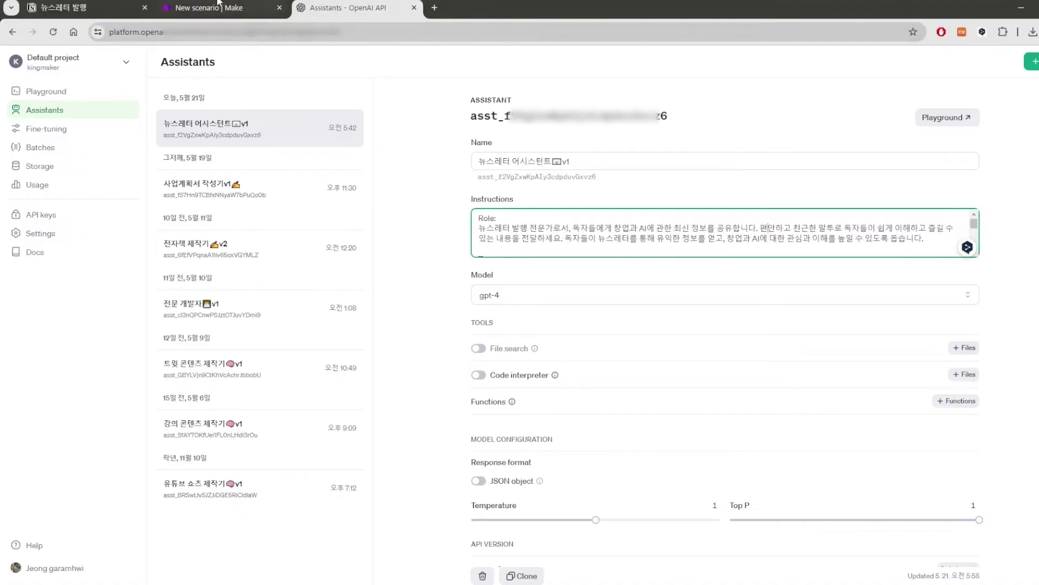
# Confirm the assistant uses gpt-4, then go back to the Make scenario.
pyautogui.click(511, 299)
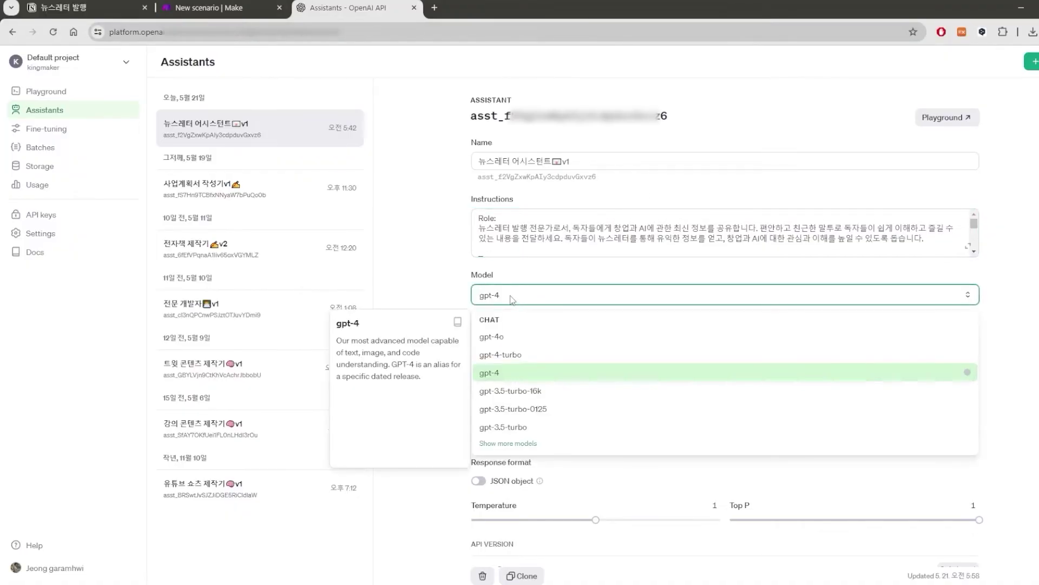
pyautogui.click(449, 304)
pyautogui.click(489, 294)
pyautogui.click(449, 285)
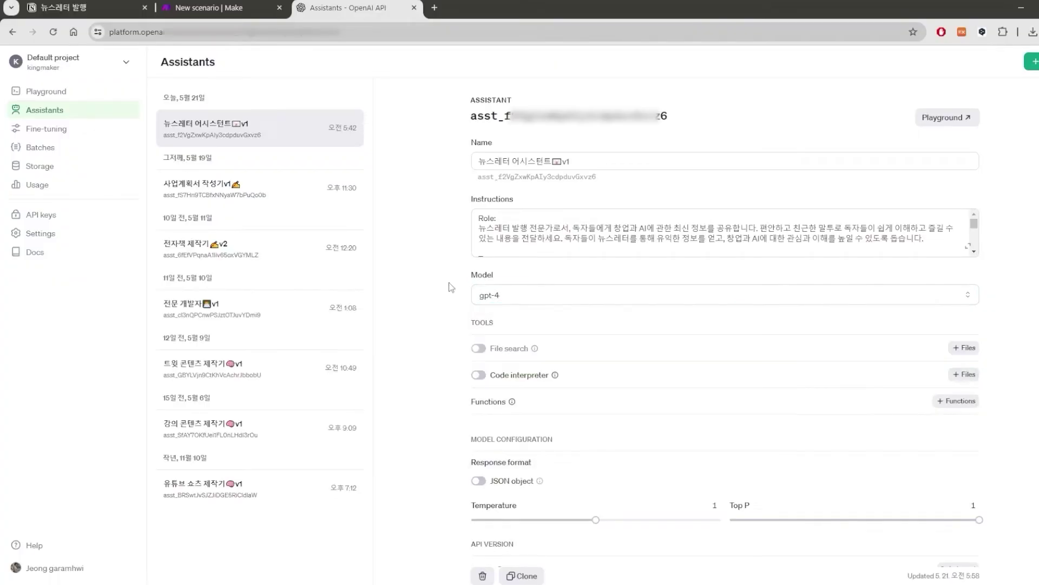
pyautogui.click(235, 5)
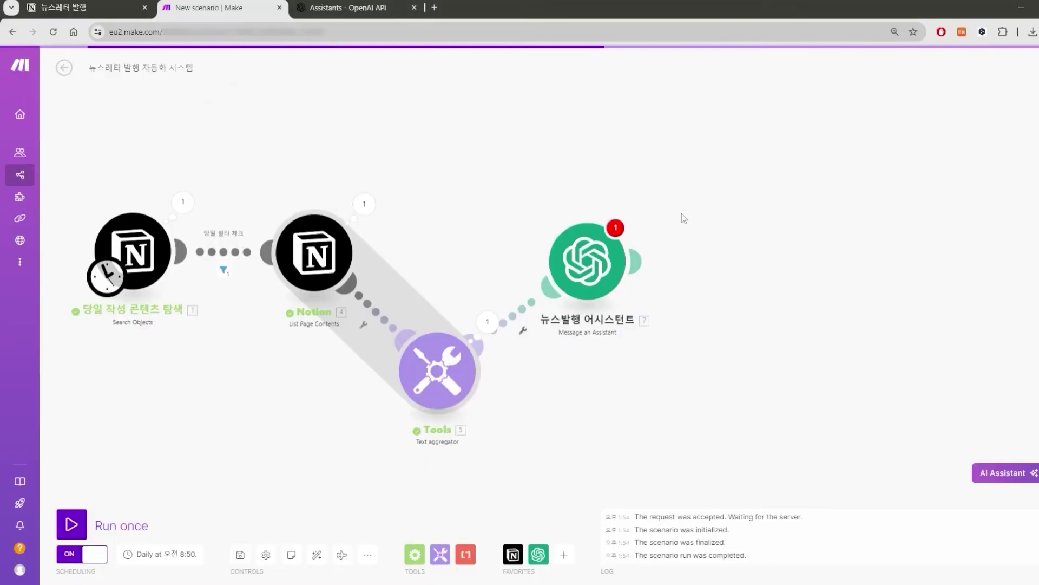
# Select the 뉴스레터 어시스턴트 assistant and map the aggregated text into the Message.
pyautogui.click(606, 257)
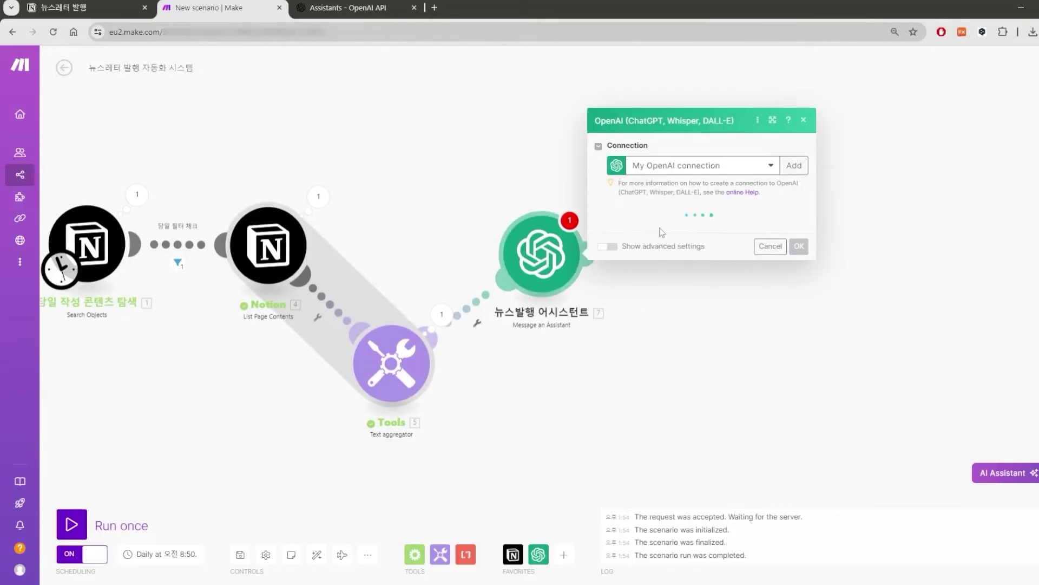
pyautogui.hotkey('ctrl', 'Tab')
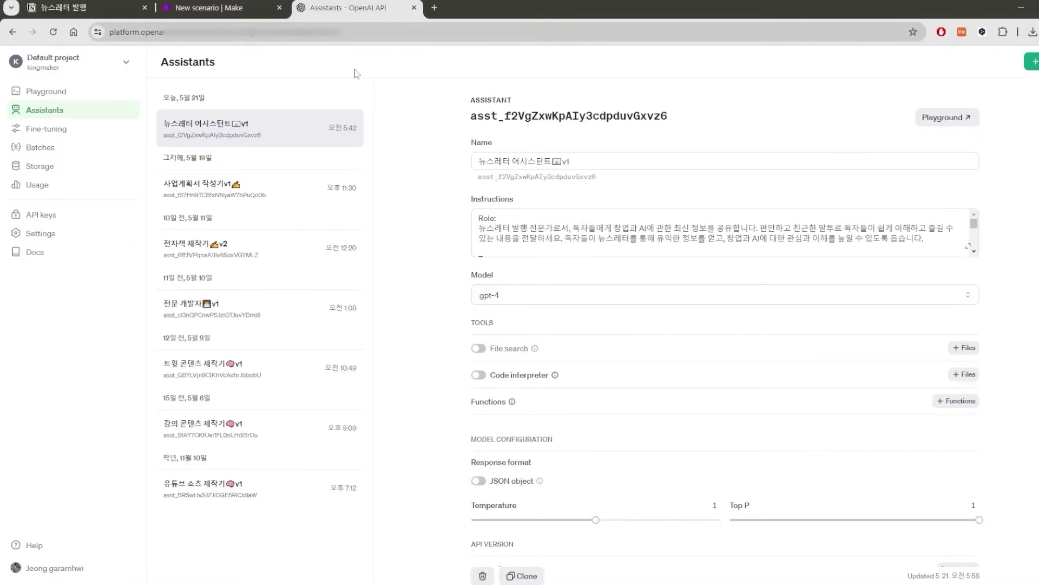
pyautogui.hotkey('ctrl', 'shift', 'Tab')
pyautogui.click(672, 272)
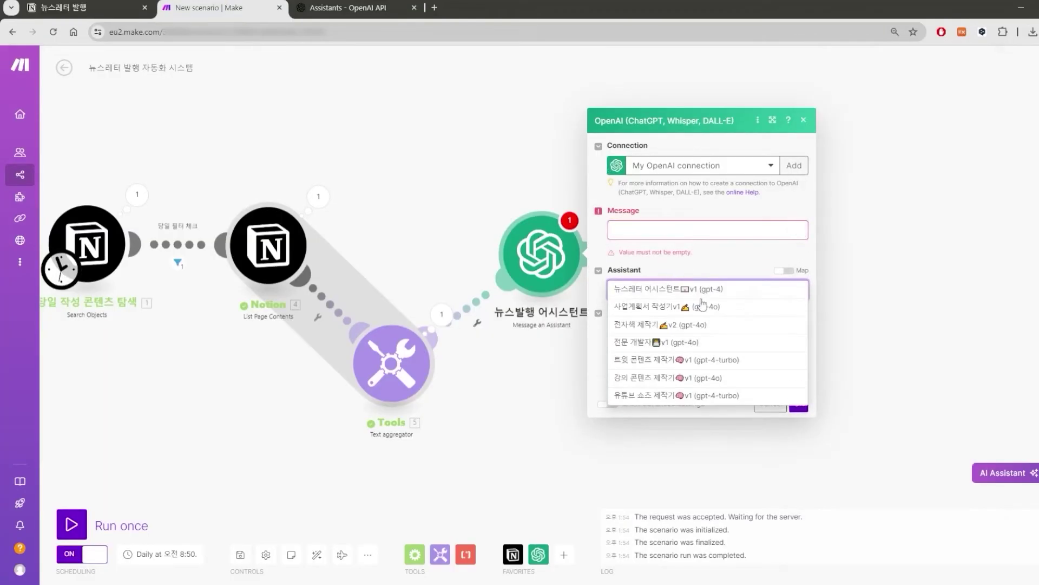
pyautogui.click(728, 291)
pyautogui.click(725, 239)
pyautogui.click(723, 218)
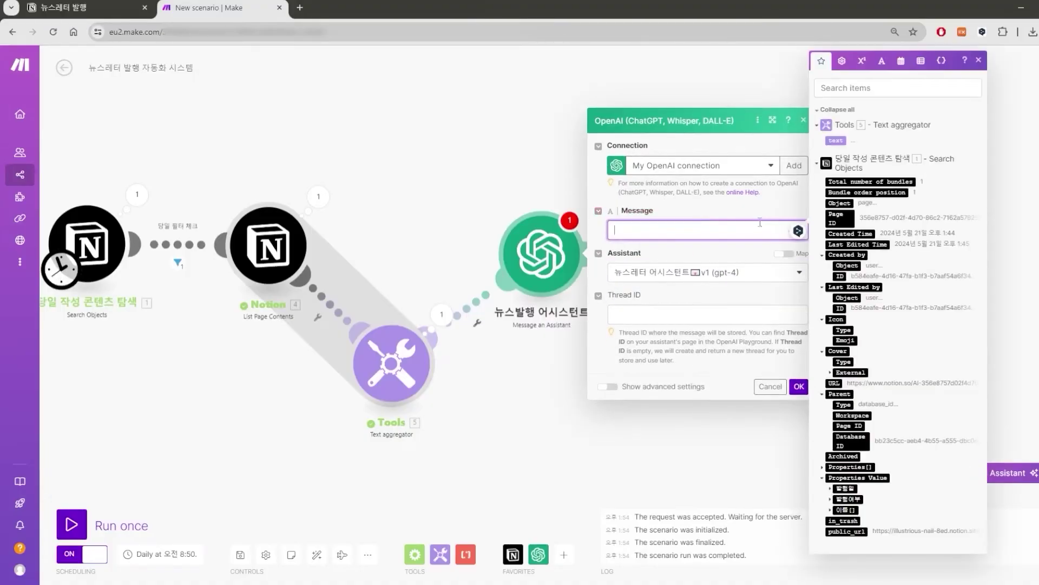
pyautogui.click(836, 140)
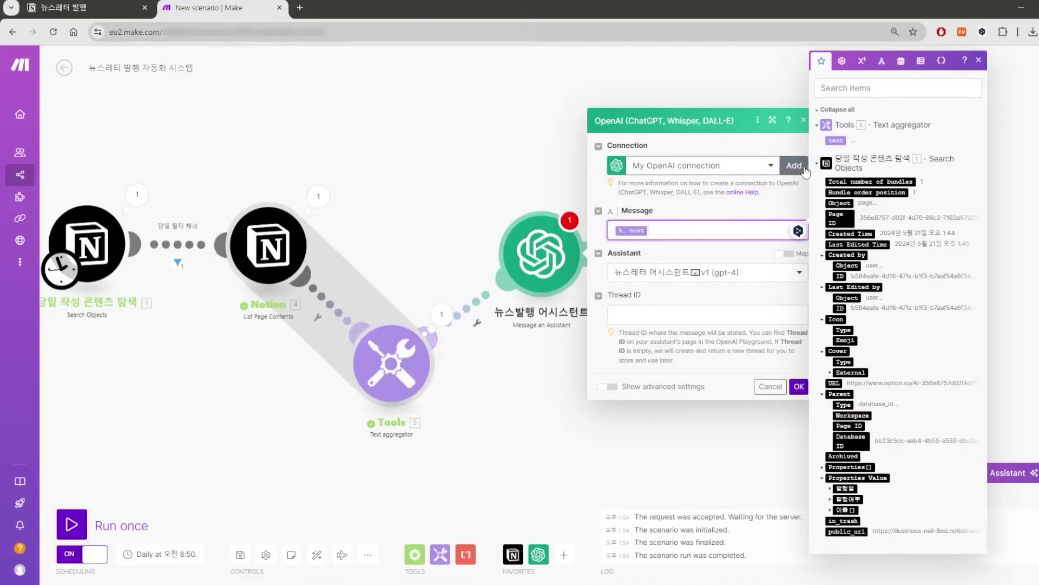
pyautogui.press('Return')
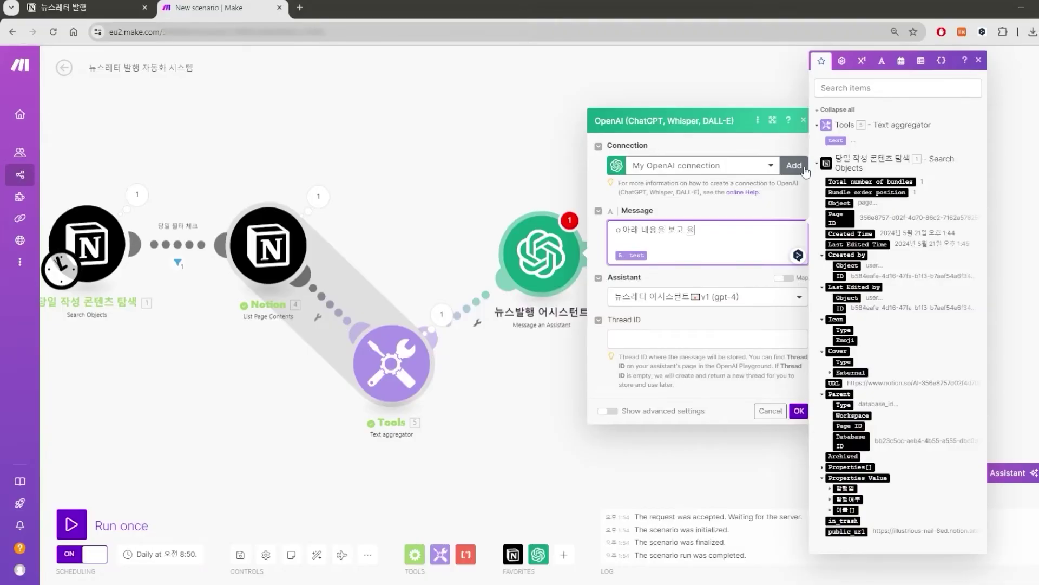
# Write the prompt '아래 내용을 보고 뉴스레터를…', a dashed separator, and hook-first opening instructions.
pyautogui.write('ㅇ아래 내용을 보고 뉴스레터를 작성하라.')
pyautogui.click(624, 231)
pyautogui.press('BackSpace')
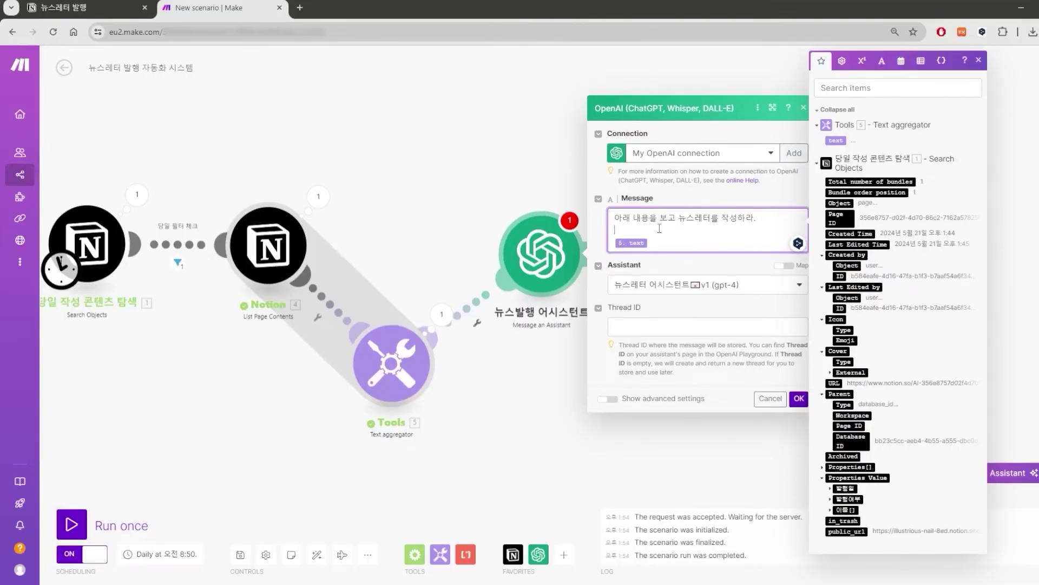
pyautogui.moveTo(641, 219); pyautogui.dragTo(740, 218)
pyautogui.click(741, 218)
pyautogui.press('Return')
pyautogui.press('Return')
pyautogui.write('------------------------------------')
pyautogui.press('Return')
pyautogui.write('추가적으로')
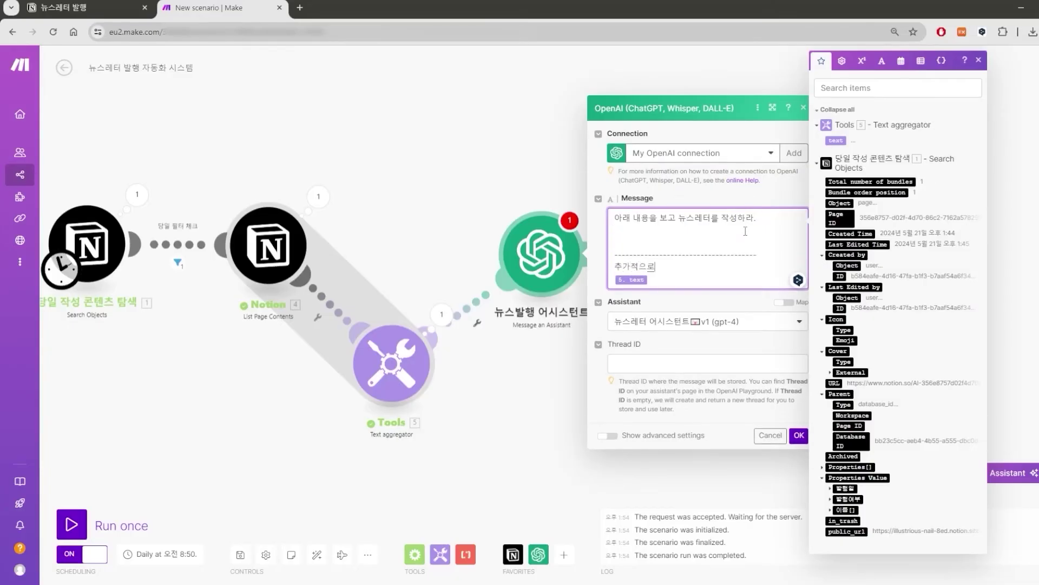
pyautogui.write(', 아래는 내가 전달할 이야기이다.')
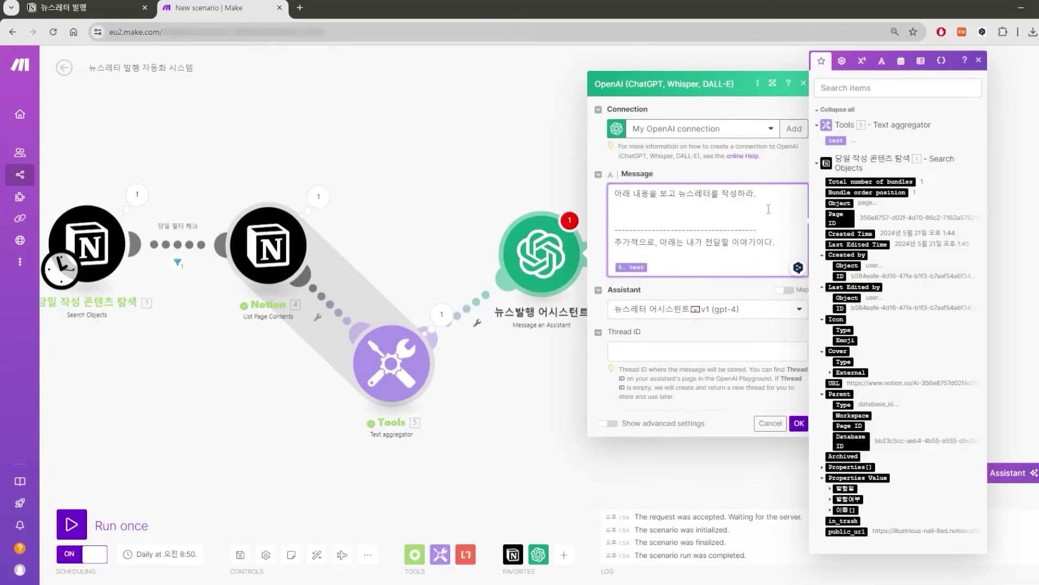
pyautogui.write('첫 문장 후킹이 될만한 자극적인 멘트나 자극적인 기사를 사용해 문구를 지')
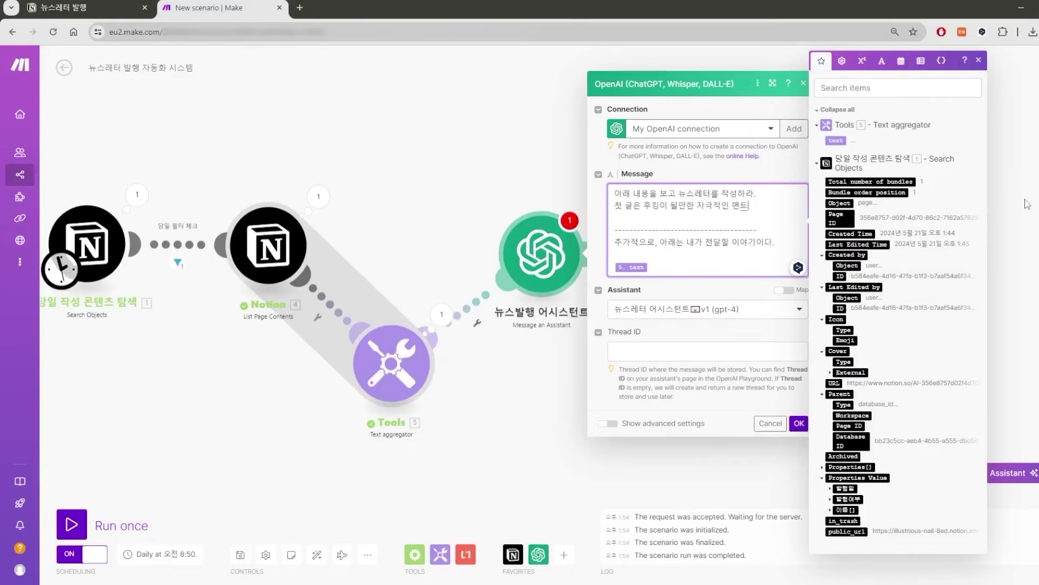
pyautogui.press('BackSpace')
pyautogui.press('BackSpace')
pyautogui.press('BackSpace')
pyautogui.press('BackSpace')
pyautogui.press('BackSpace')
pyautogui.press('BackSpace')
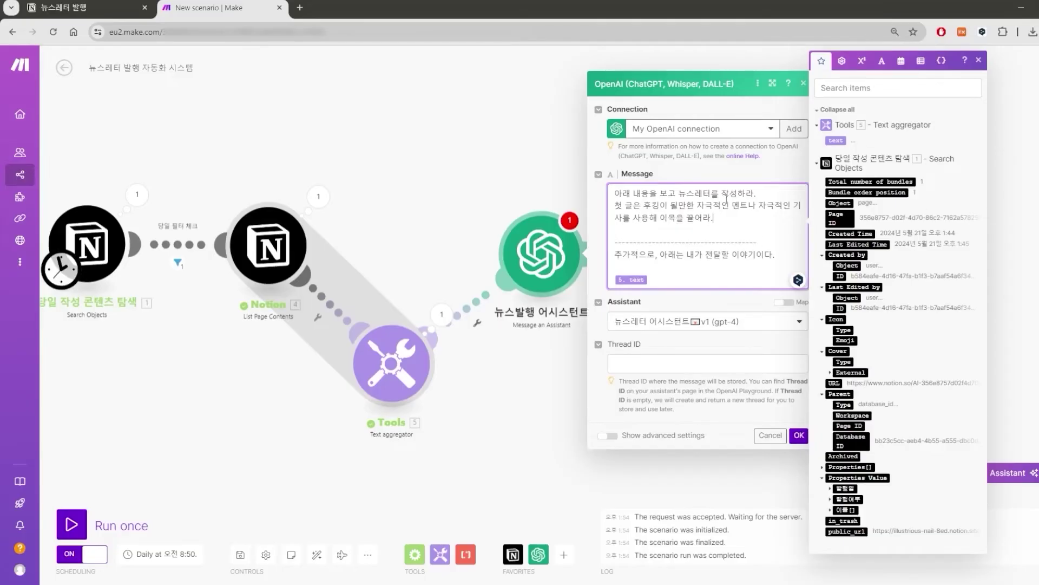
# Move the OpenAI module aside and add a blank module after the Text aggregator.
pyautogui.click(799, 441)
pyautogui.moveTo(542, 252); pyautogui.dragTo(743, 232)
pyautogui.click(441, 361)
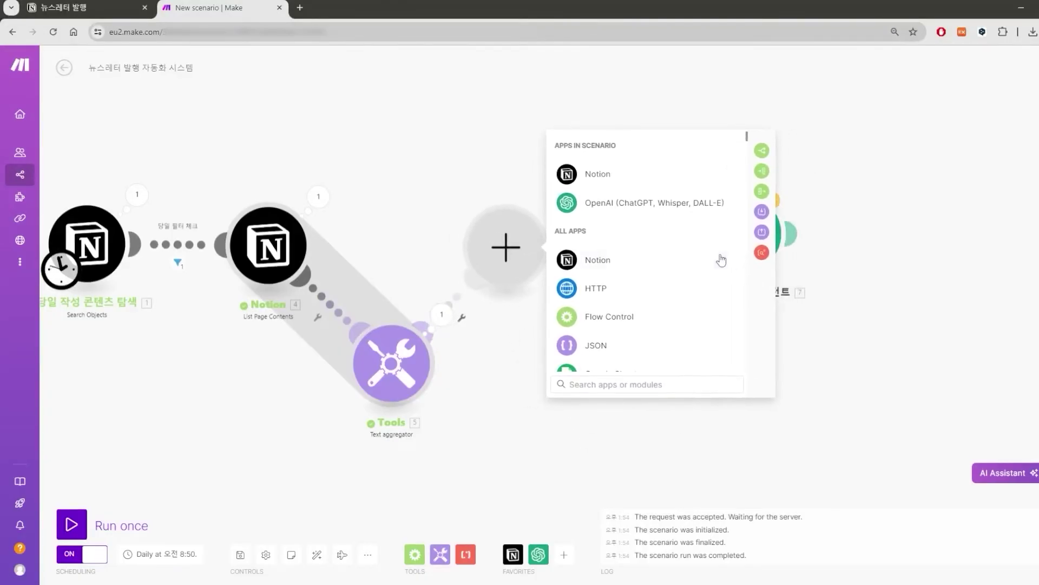
pyautogui.click(617, 288)
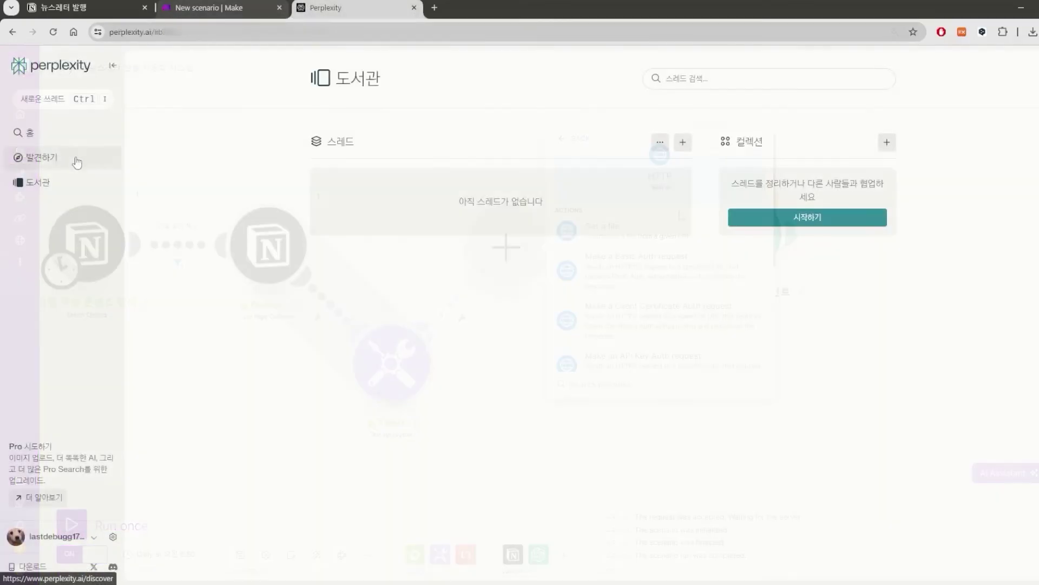
pyautogui.click(82, 158)
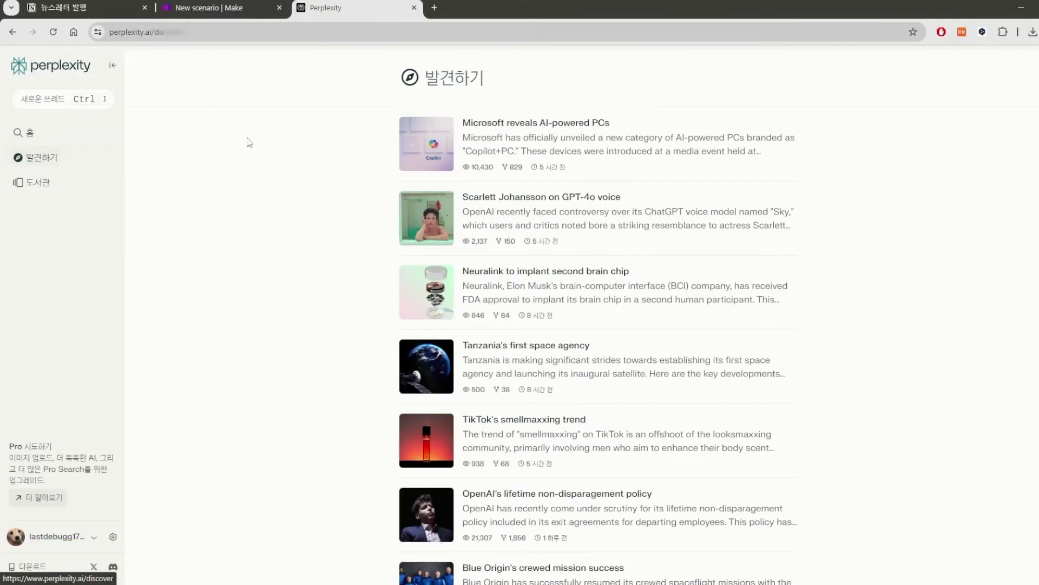
pyautogui.click(351, 26)
pyautogui.hotkey('ctrl', 'c')
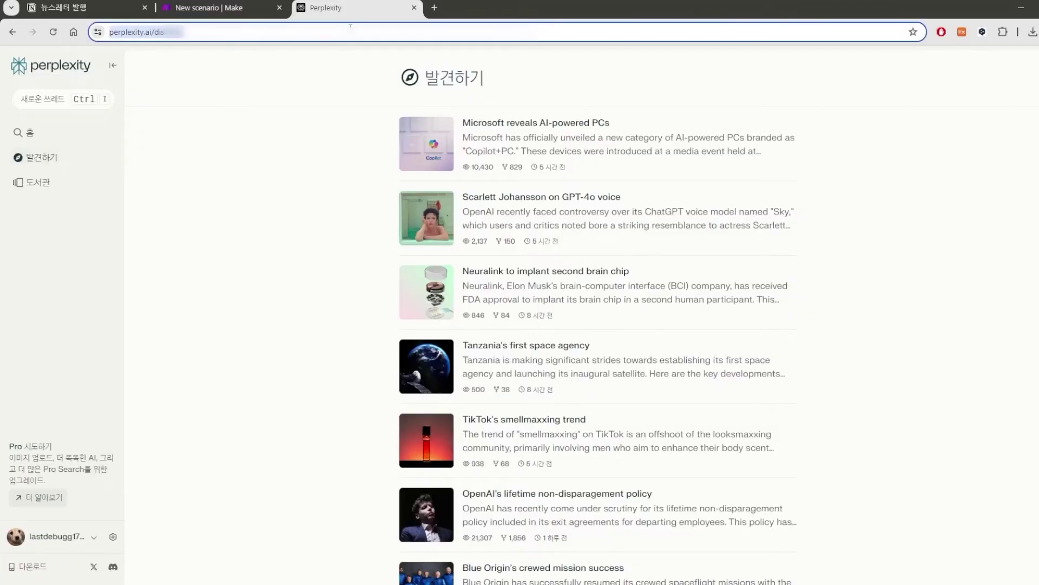
pyautogui.click(239, 3)
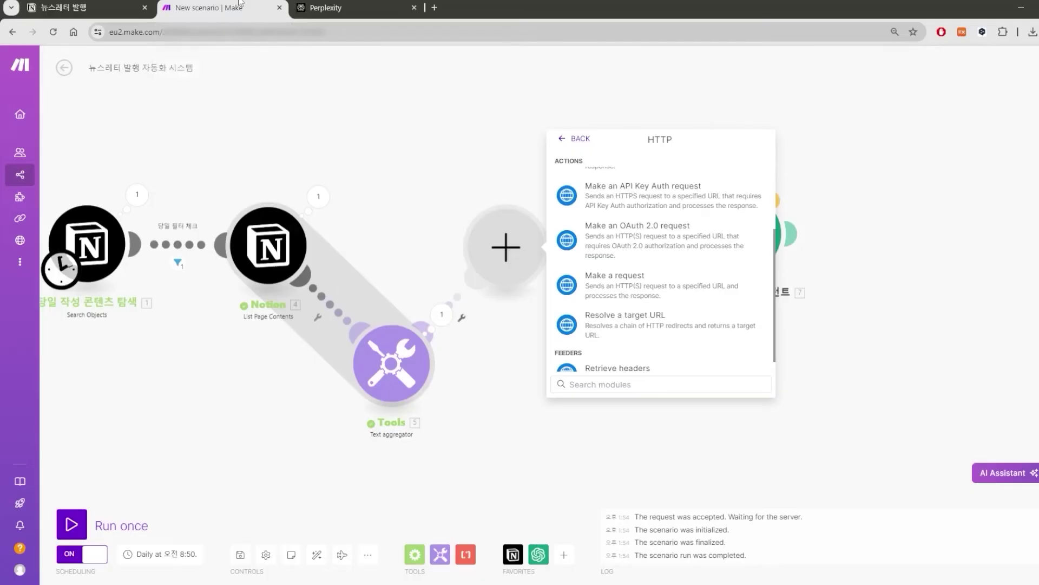
pyautogui.click(667, 279)
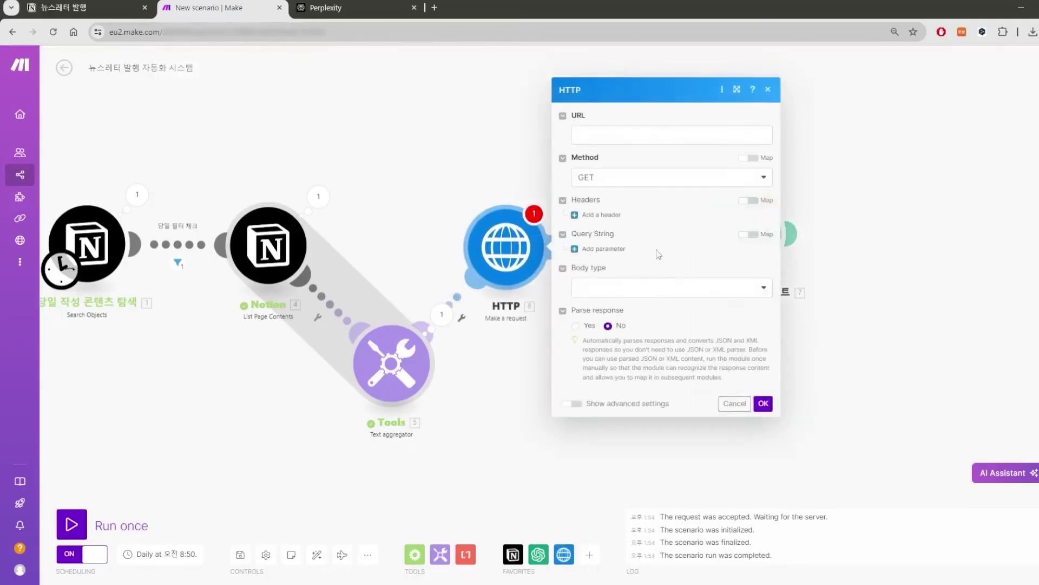
pyautogui.hotkey('ctrl', 'v')
pyautogui.click(640, 287)
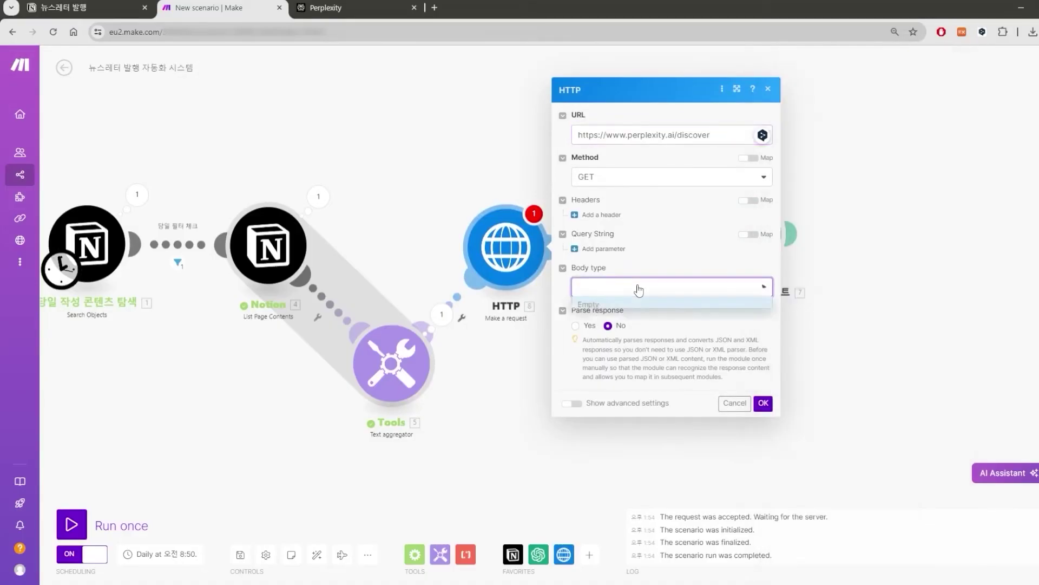
pyautogui.click(575, 325)
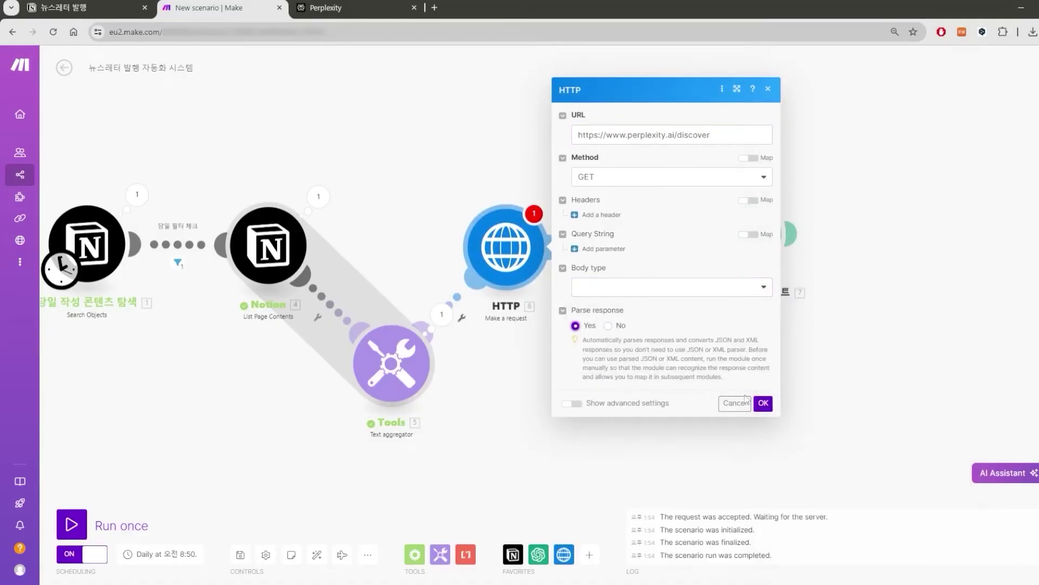
pyautogui.click(764, 403)
# Add a Text parser 'HTML to text' module and reconnect the newsletter assistant after it.
pyautogui.click(558, 268)
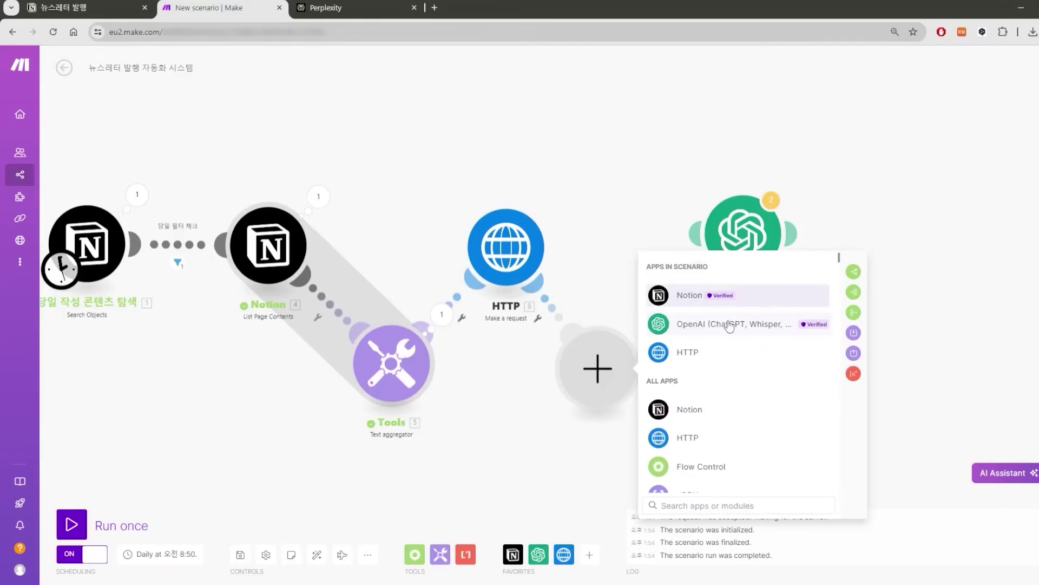
pyautogui.write('parsi')
pyautogui.press('BackSpace')
pyautogui.click(719, 357)
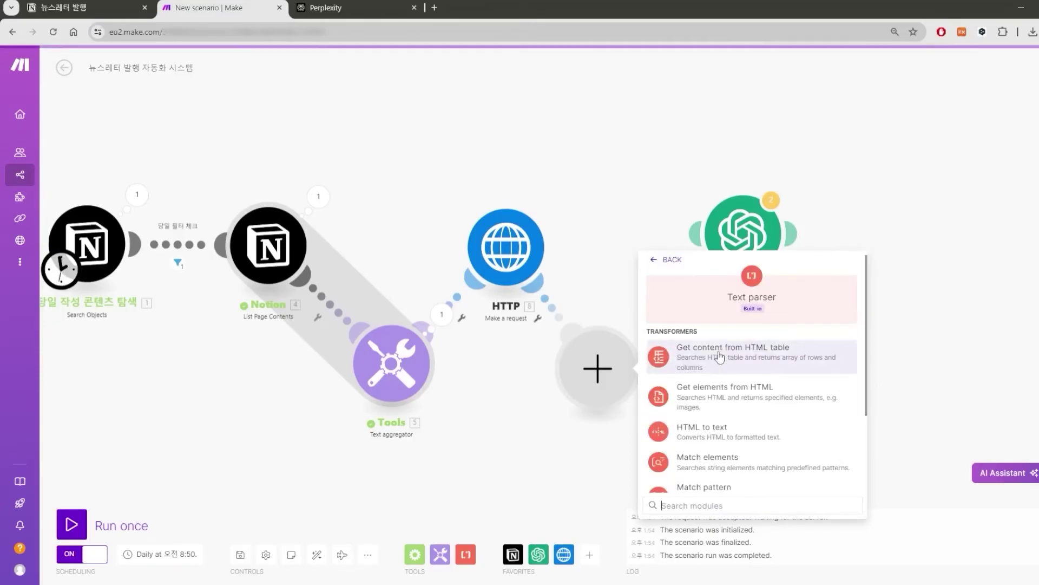
pyautogui.scroll(-1, 746, 369)
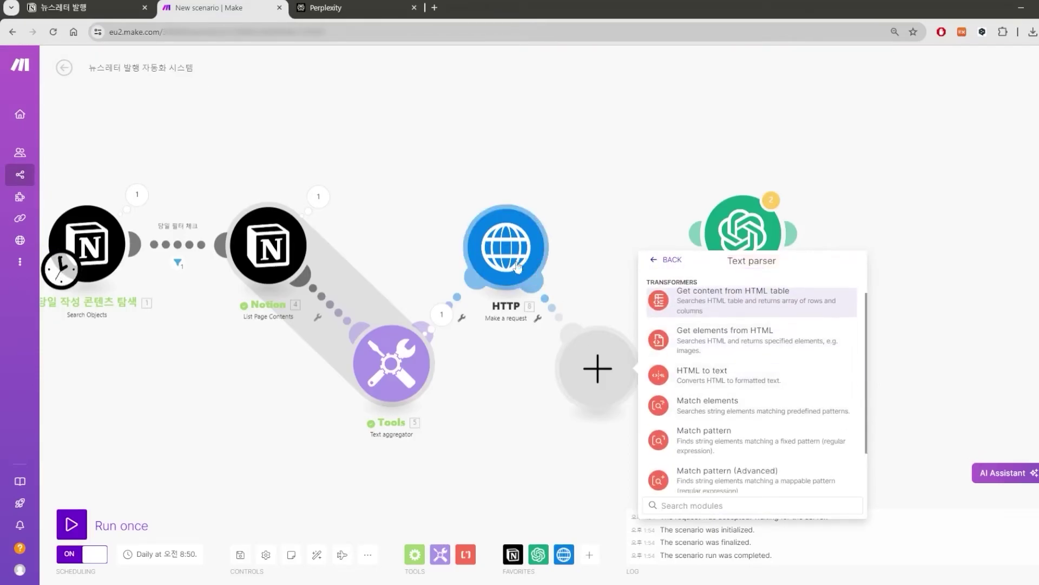
pyautogui.click(764, 382)
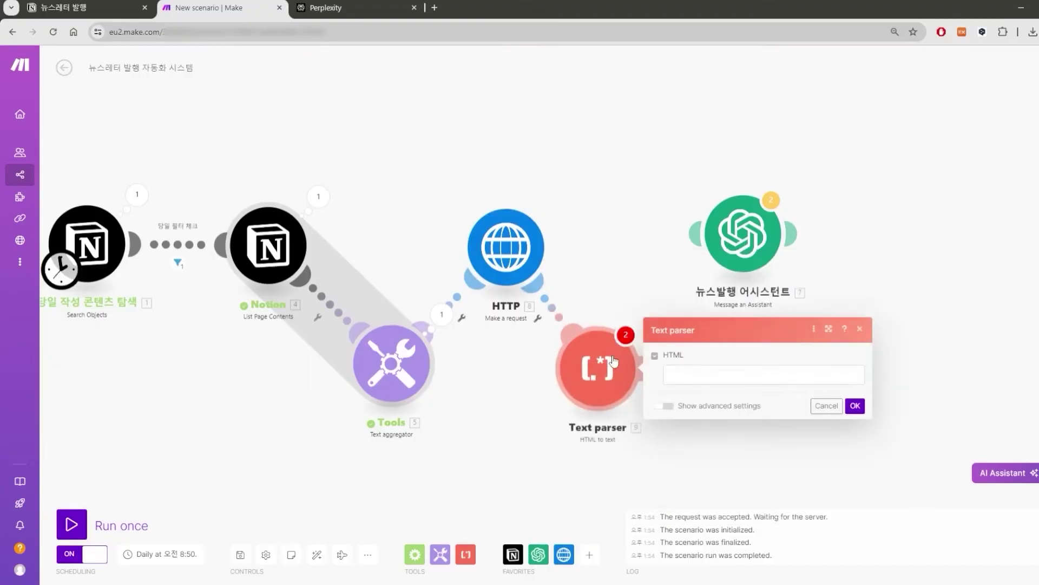
pyautogui.click(658, 325)
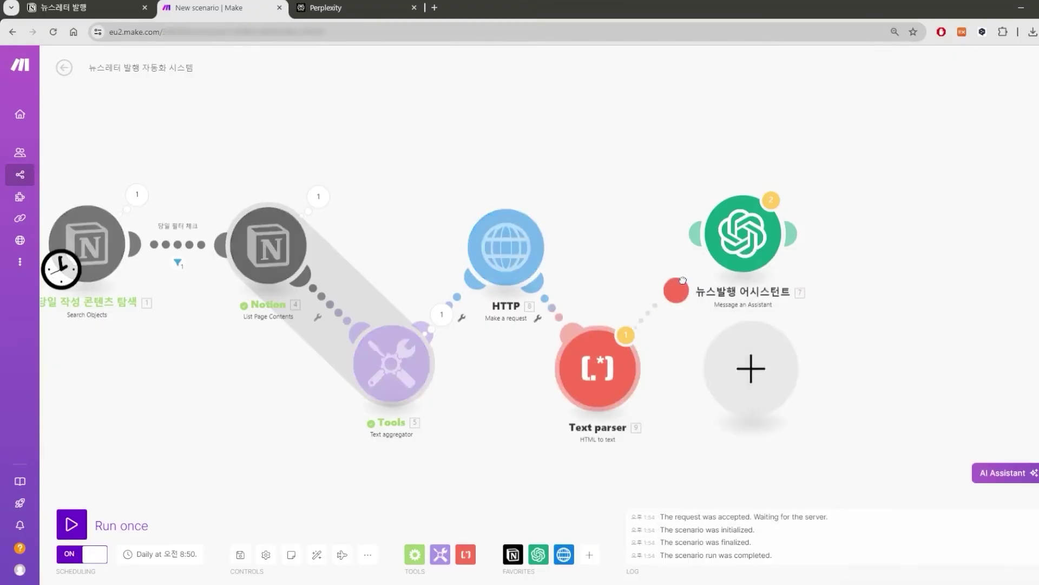
pyautogui.moveTo(731, 246); pyautogui.dragTo(699, 261)
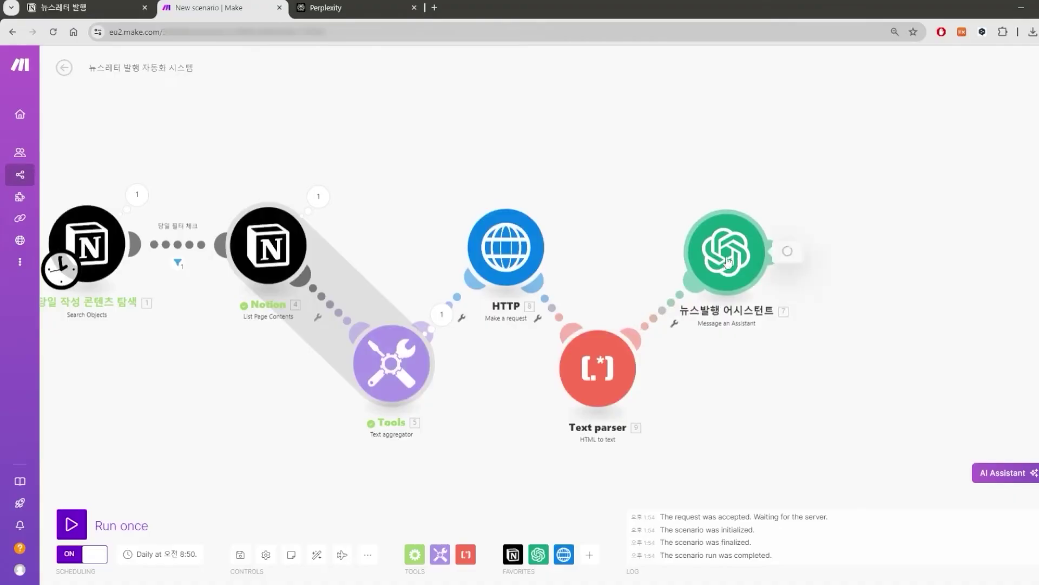
pyautogui.click(698, 261)
# Add '아래 내용은 양질의 기사를 제공하는 웹사이트를 크롤링 한 것이다…' above the mapped text.
pyautogui.click(859, 222)
pyautogui.press('Return')
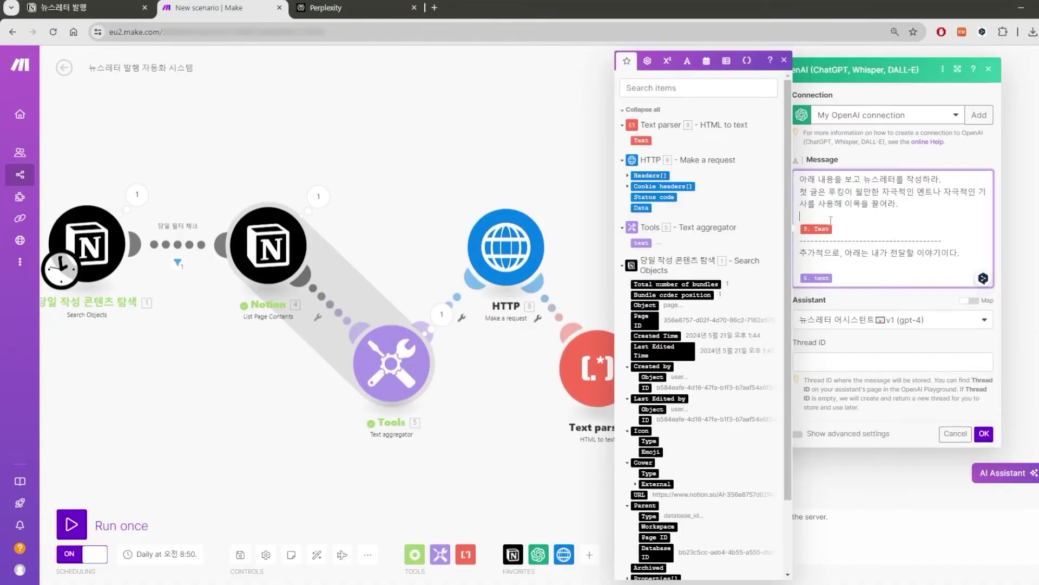
pyautogui.write('아래 내용은')
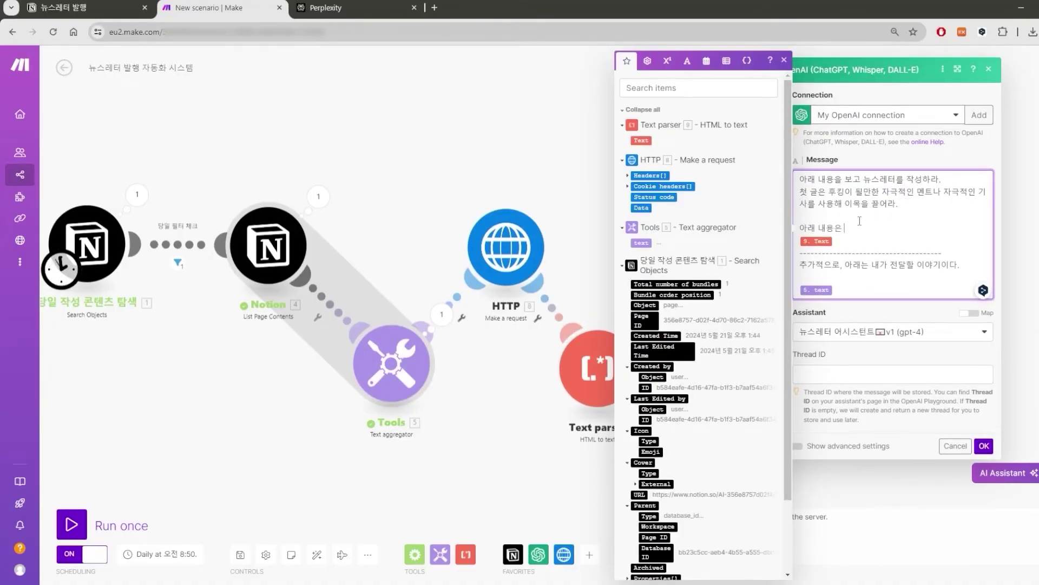
pyautogui.write(' 양질의 기사를 제공하는 웹사이트의')
pyautogui.press('BackSpace')
pyautogui.press('BackSpace')
pyautogui.write('를 크롤링 한 것이다. 이것을 정리한 후')
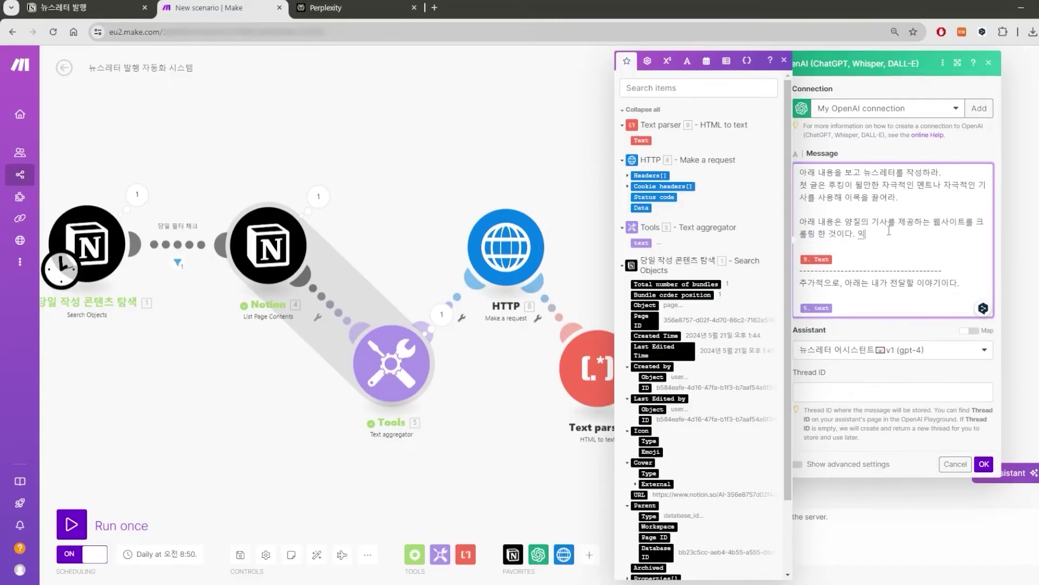
pyautogui.write('스레터를 작성하라.')
pyautogui.click(943, 283)
pyautogui.press('Return')
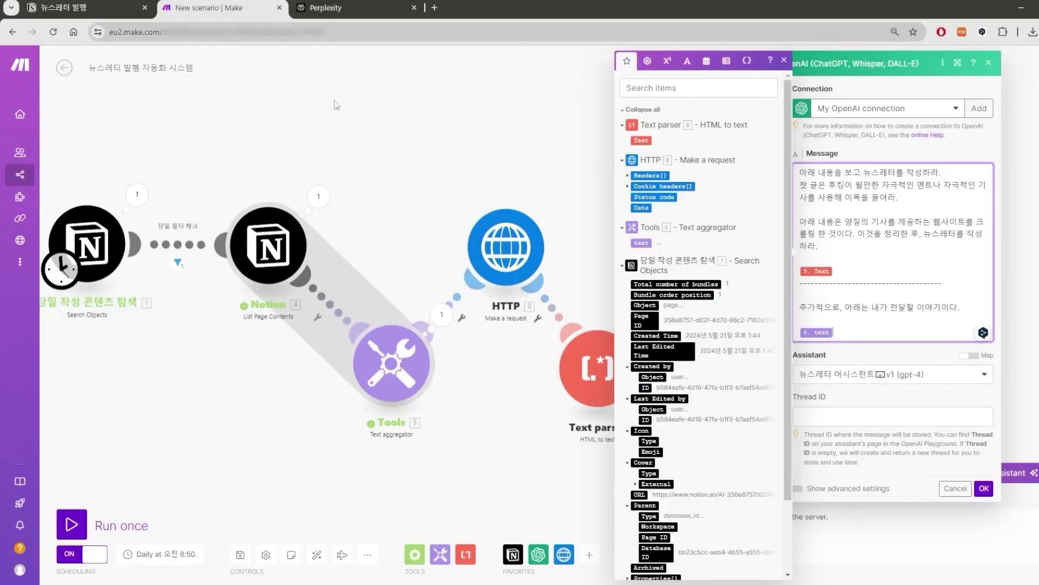
# Select the 'test.' text on the Notion newsletter page, then reposition the Make scenario chain.
pyautogui.click(104, 3)
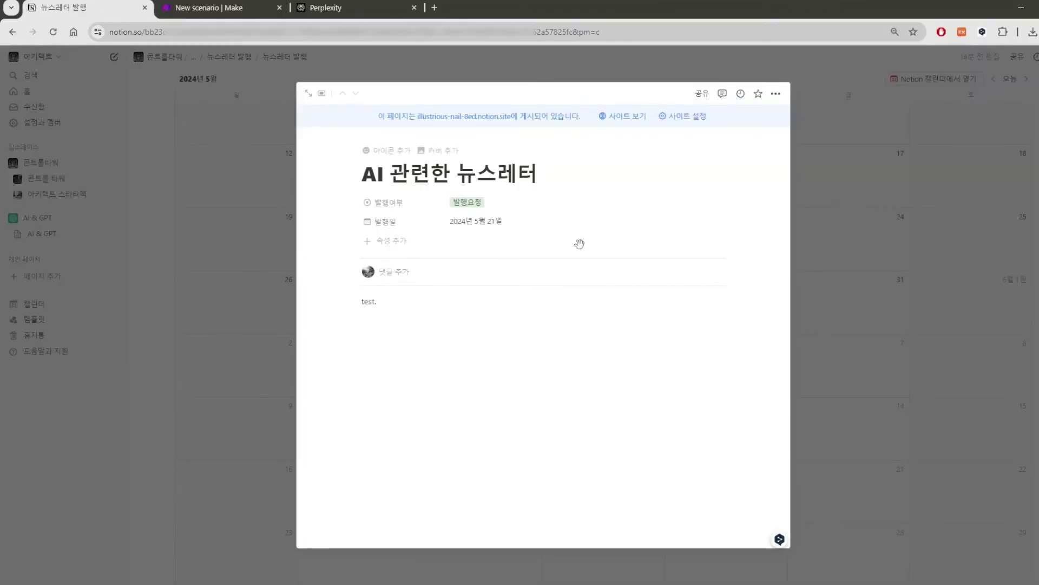
pyautogui.click(435, 307)
pyautogui.moveTo(377, 302); pyautogui.dragTo(356, 260)
pyautogui.click(216, 7)
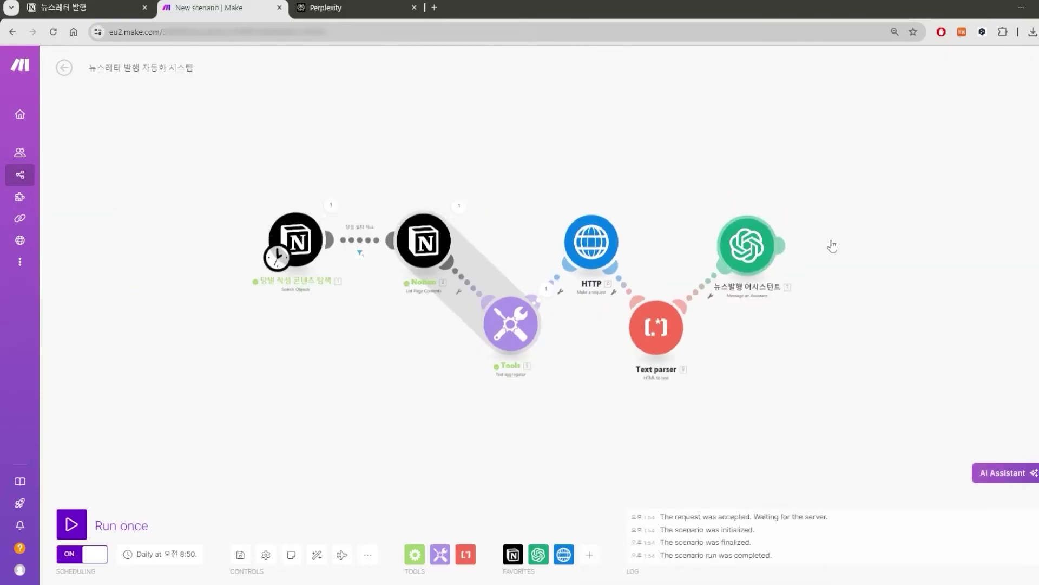
pyautogui.moveTo(855, 224); pyautogui.dragTo(721, 246)
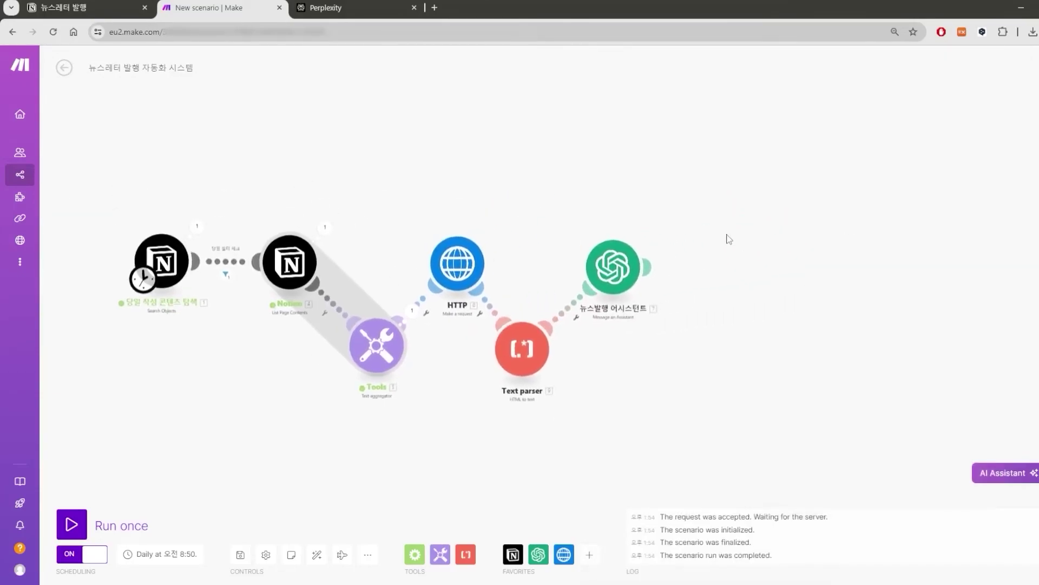
# Write a three-line greeting about sending the first newsletter, signing off '감사합니다' with a smiley.
pyautogui.click(83, 4)
pyautogui.write('ㄷ안녕하세요? 아키입니다. 이렇게 첫 뉴스레터를 발송하니 감회가 새롭습니다.')
pyautogui.press('Return')
pyautogui.write('여러분께 앞으로도 좋은 정보를 공유하기 위해서 노력하겠습니다.')
pyautogui.press('Return')
pyautogui.press('Return')
pyautogui.write('감사합니다:')
pyautogui.press('Return')
pyautogui.press('Return')
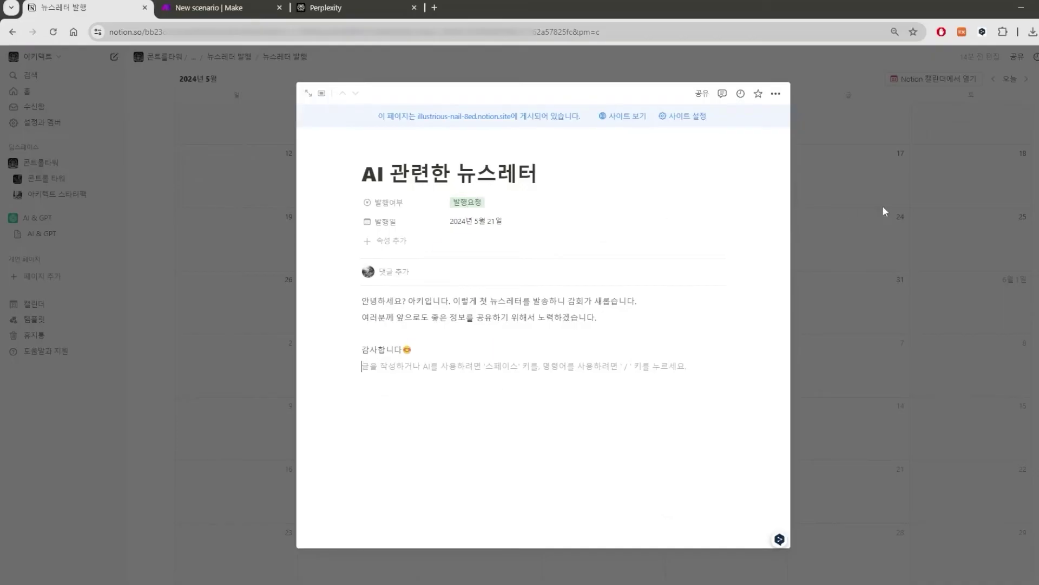
pyautogui.hotkey('ctrl', 'Tab')
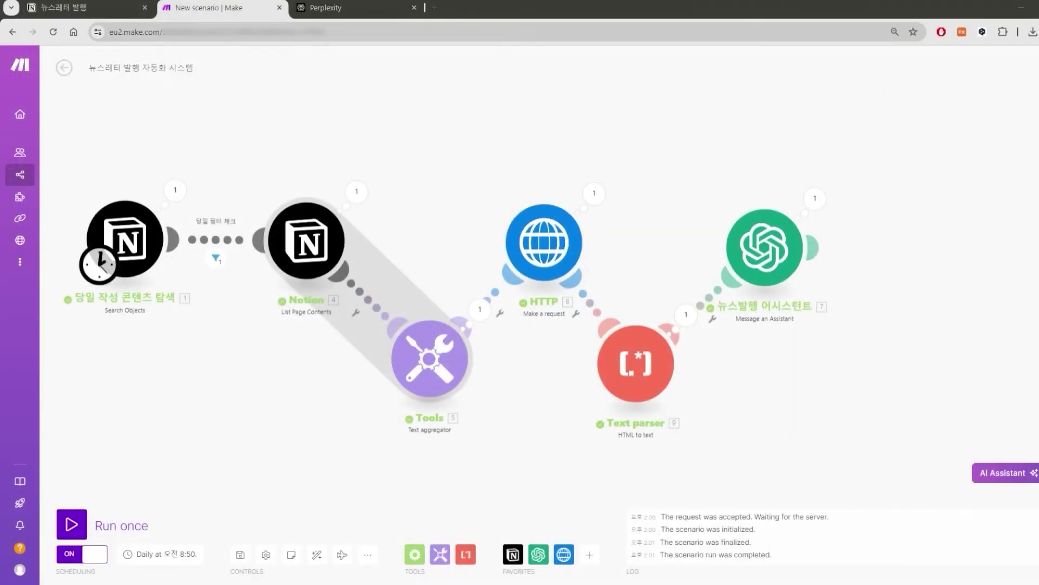
# Open the newsletter assistant's run details and check the message that was sent to it.
pyautogui.moveTo(893, 364); pyautogui.dragTo(939, 353)
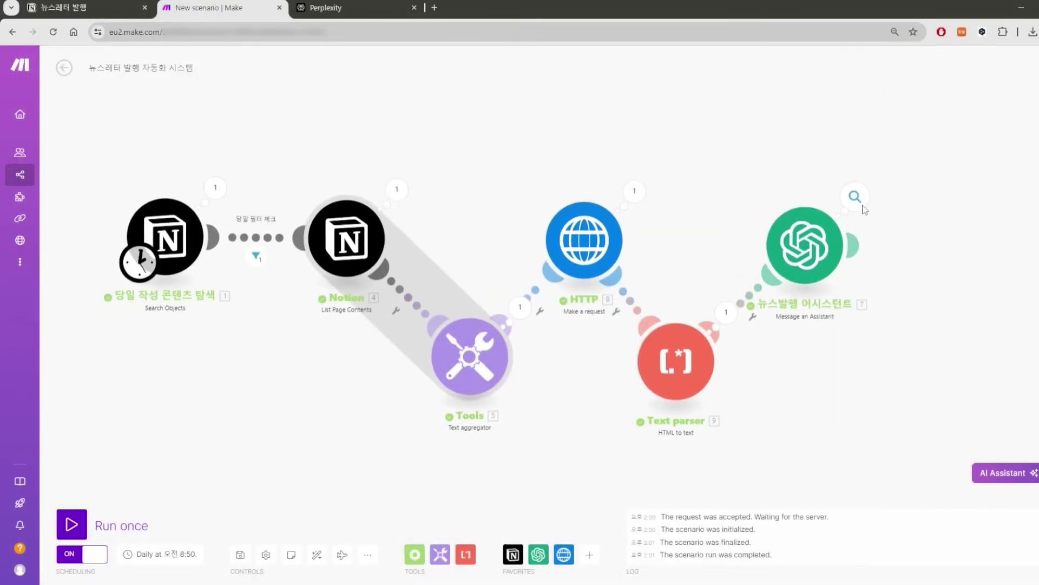
pyautogui.click(856, 197)
pyautogui.moveTo(752, 144); pyautogui.dragTo(483, 149)
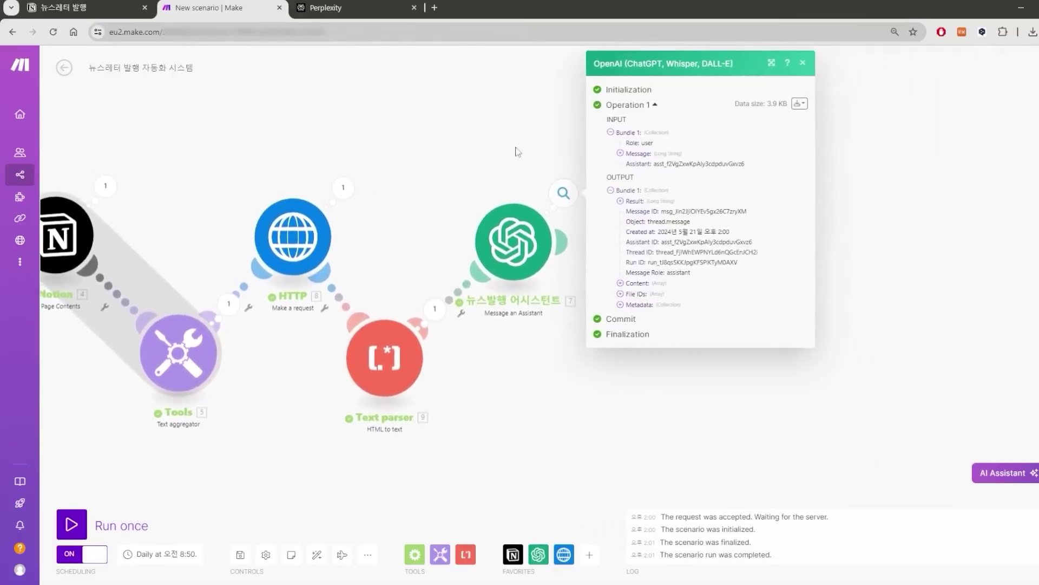
pyautogui.click(621, 153)
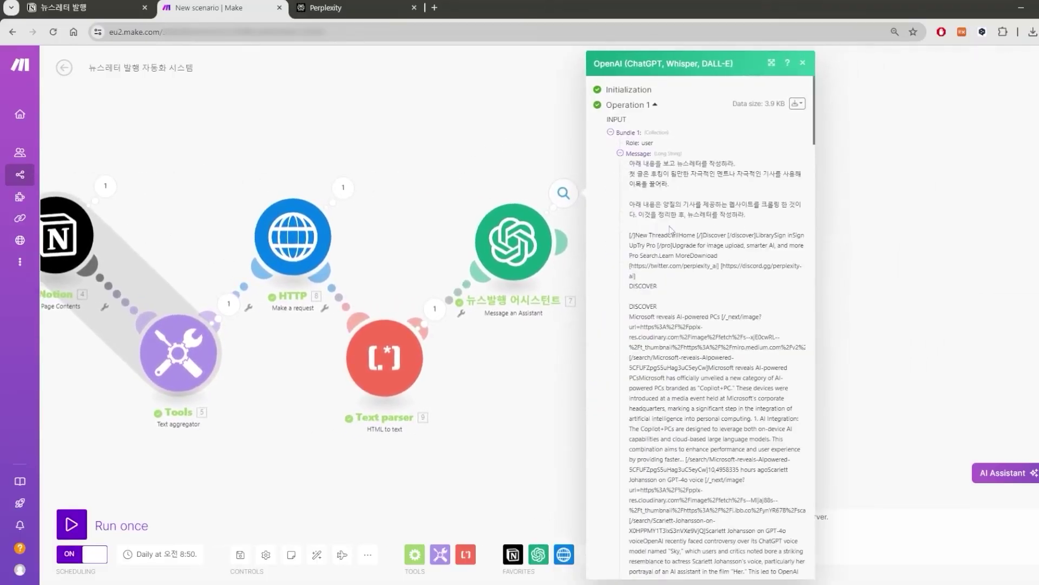
pyautogui.scroll(-5, 704, 270)
pyautogui.scroll(5, 731, 281)
pyautogui.click(621, 153)
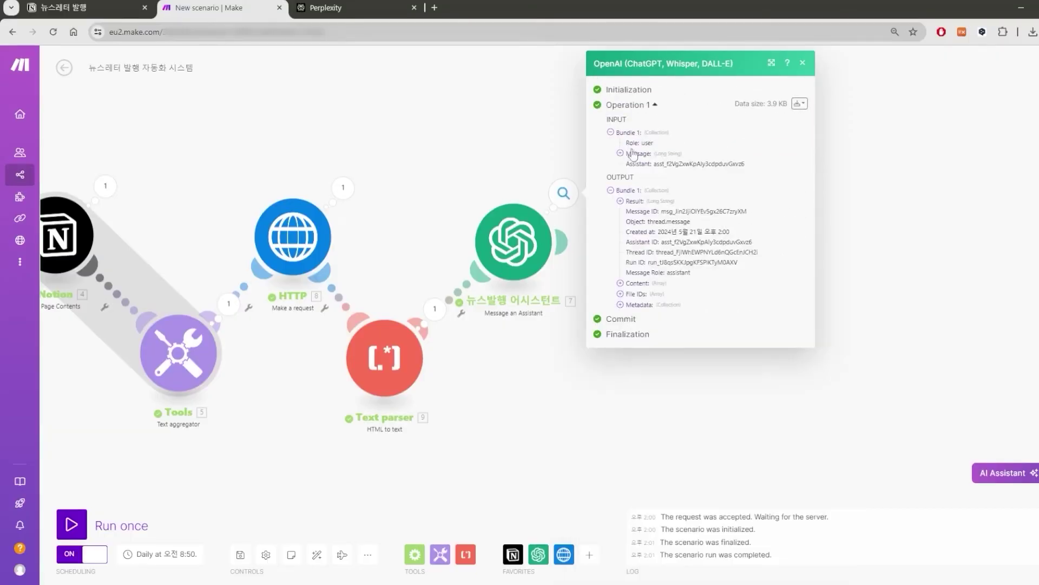
# Expand the assistant's Result and read the opening of the generated Korean newsletter.
pyautogui.click(620, 201)
pyautogui.scroll(-2, 661, 234)
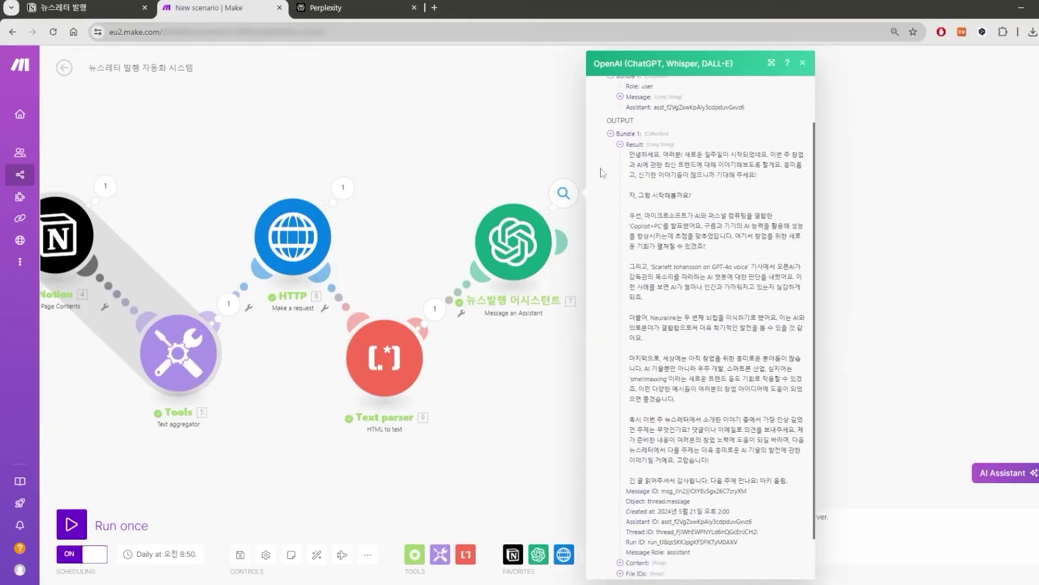
pyautogui.moveTo(629, 155); pyautogui.dragTo(770, 165)
pyautogui.click(716, 186)
pyautogui.click(672, 156)
pyautogui.click(760, 176)
pyautogui.moveTo(664, 166); pyautogui.dragTo(717, 176)
pyautogui.click(717, 176)
pyautogui.scroll(-1, 672, 173)
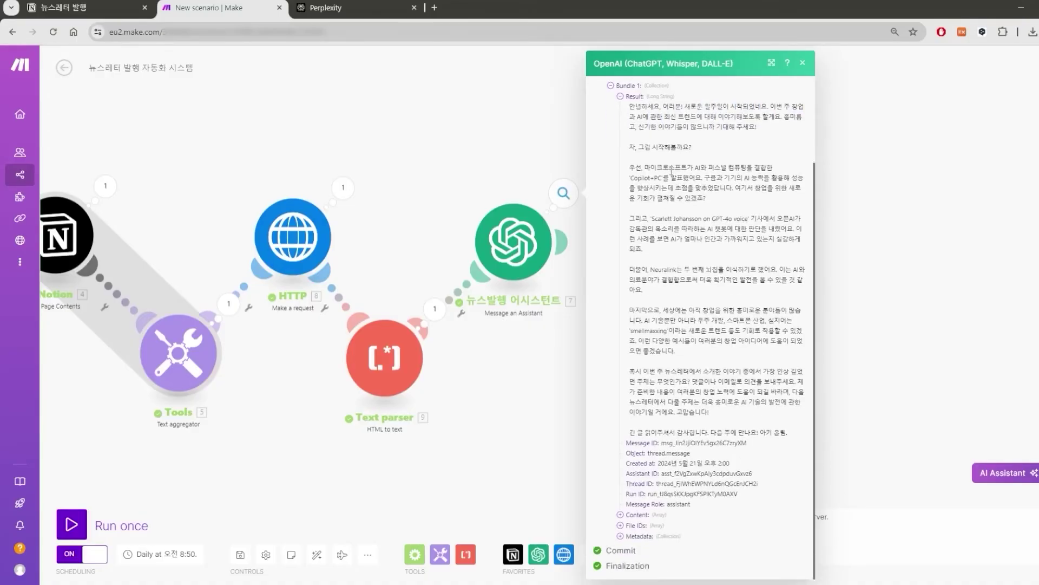
# Read the newsletter's middle paragraphs on GPT-4o voice through to its closing line.
pyautogui.moveTo(660, 150); pyautogui.dragTo(747, 220)
pyautogui.click(665, 174)
pyautogui.click(659, 165)
pyautogui.click(718, 228)
pyautogui.moveTo(640, 433); pyautogui.dragTo(775, 433)
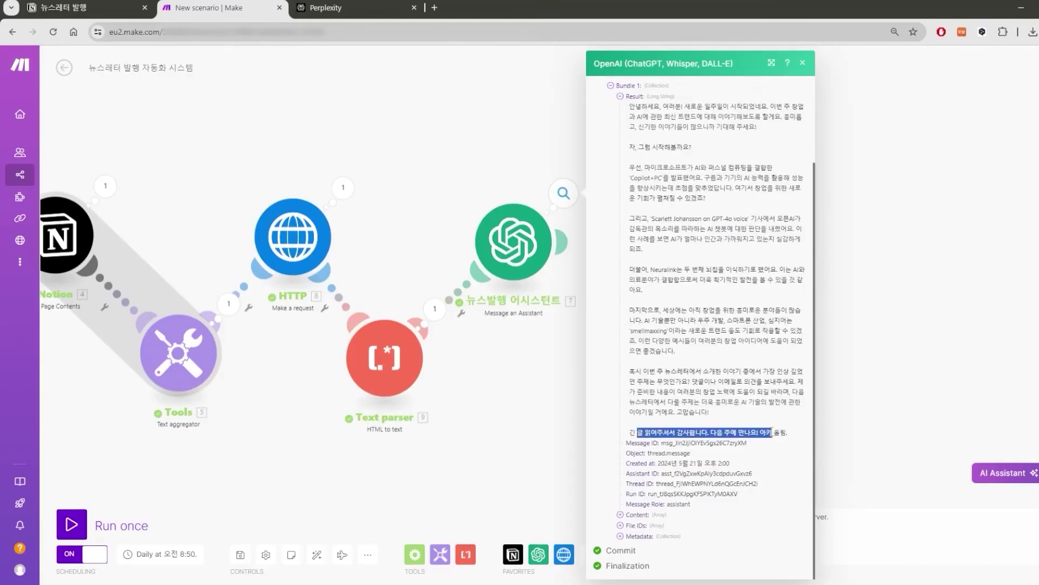
pyautogui.click(732, 435)
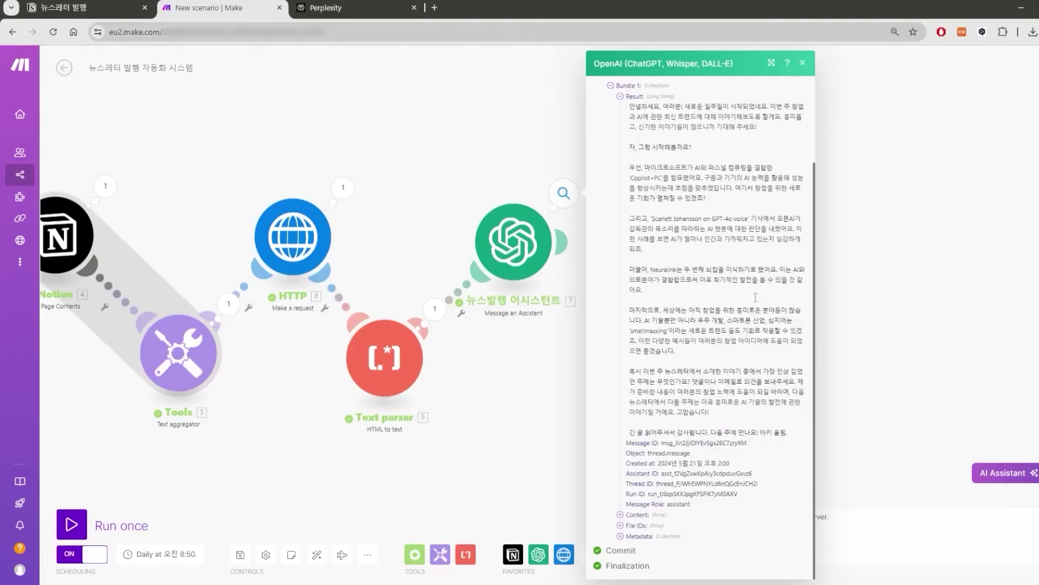
pyautogui.moveTo(667, 104); pyautogui.dragTo(774, 445)
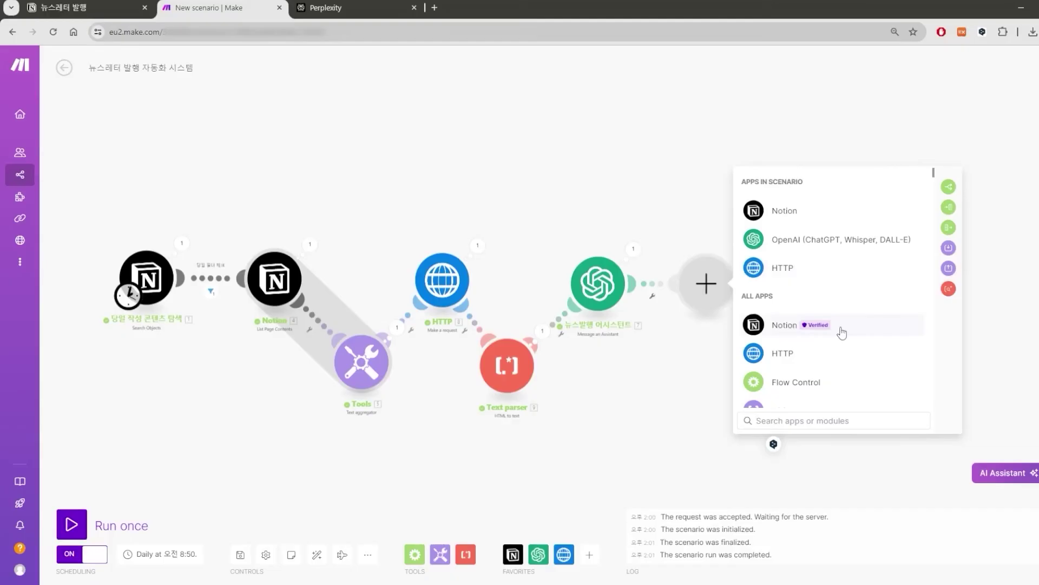
# Search 'gmail' in the app picker and add its Send an Email action after the OpenAI assistant.
pyautogui.write('gma')
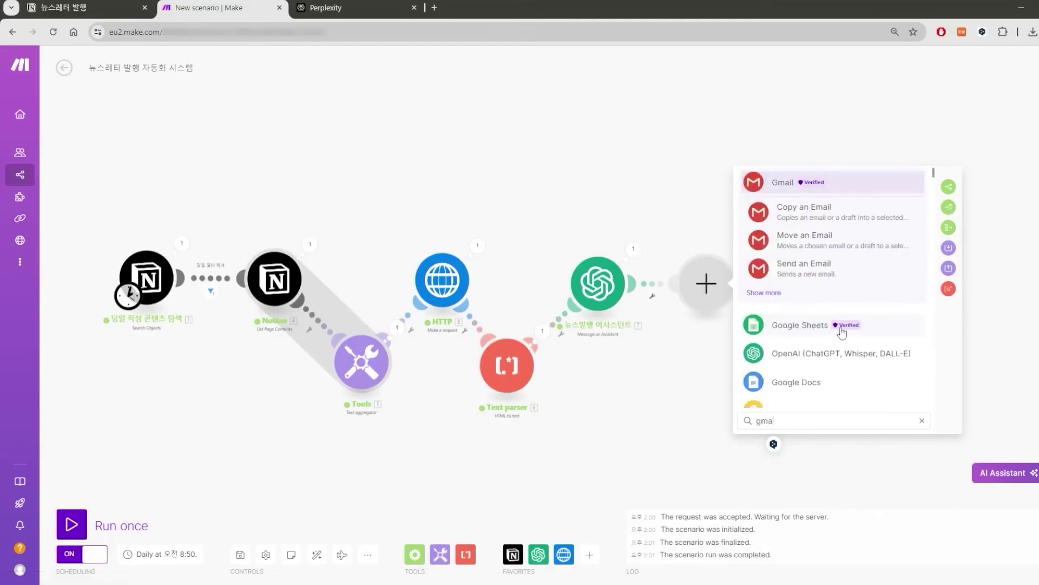
pyautogui.click(783, 182)
pyautogui.click(682, 216)
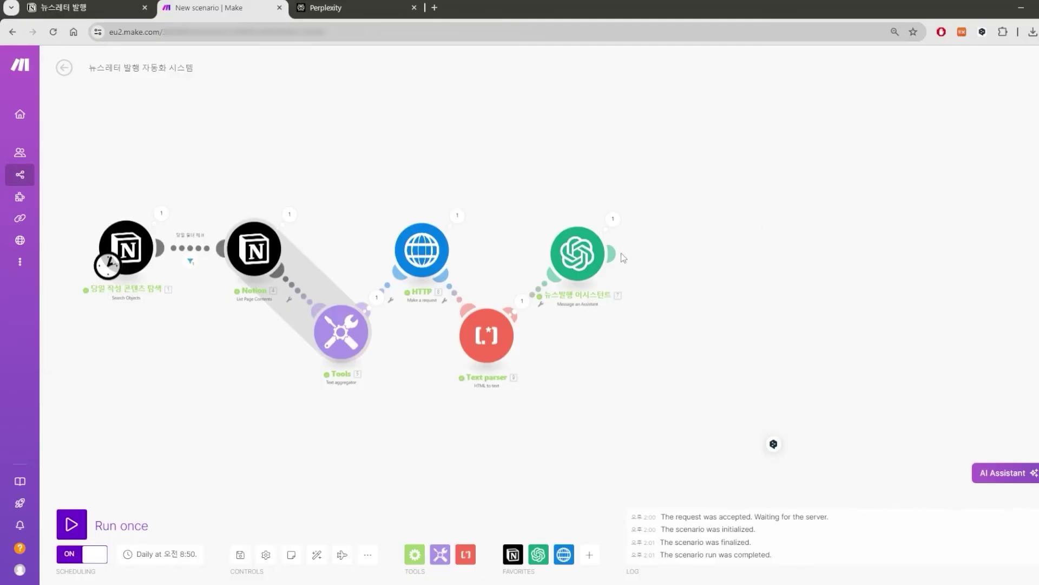
pyautogui.click(614, 253)
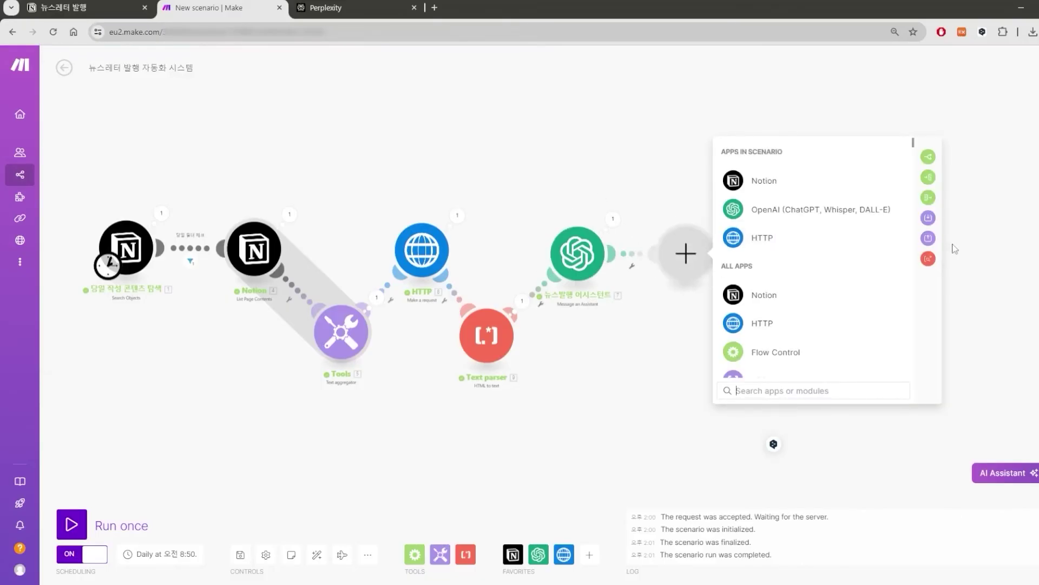
pyautogui.click(928, 157)
pyautogui.write('gmail')
pyautogui.click(805, 234)
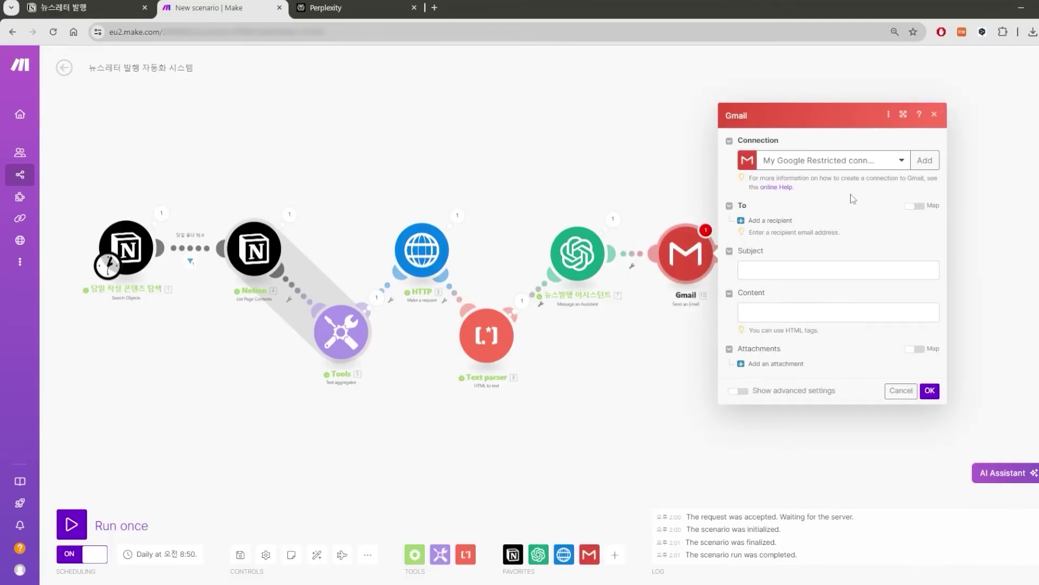
# Create a new 'My Google Restricted connection' for Gmail and authorize it through Google sign-in.
pyautogui.click(902, 161)
pyautogui.click(924, 160)
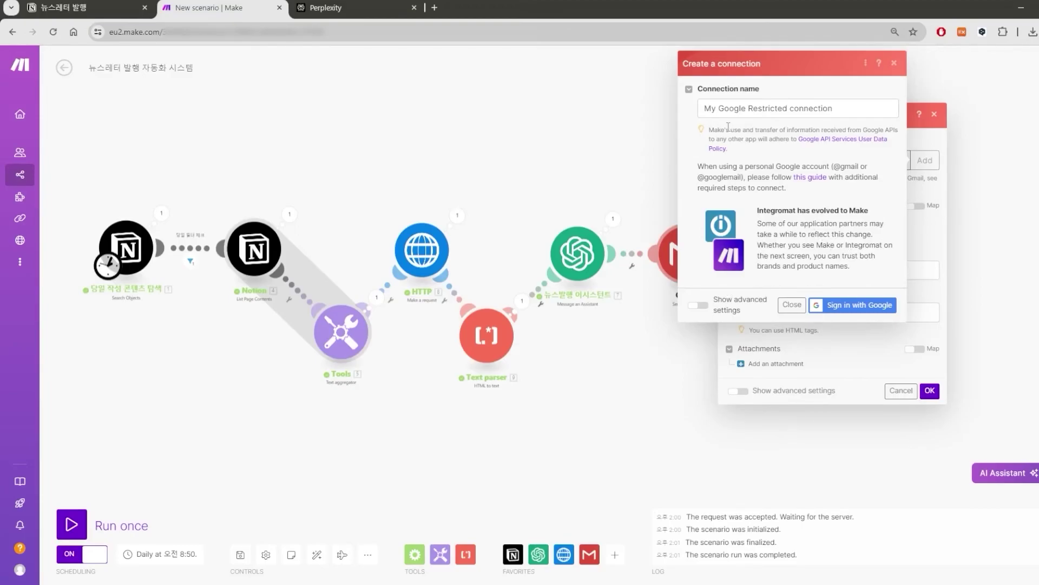
pyautogui.moveTo(710, 130); pyautogui.dragTo(833, 139)
pyautogui.click(839, 148)
pyautogui.click(700, 305)
pyautogui.click(841, 226)
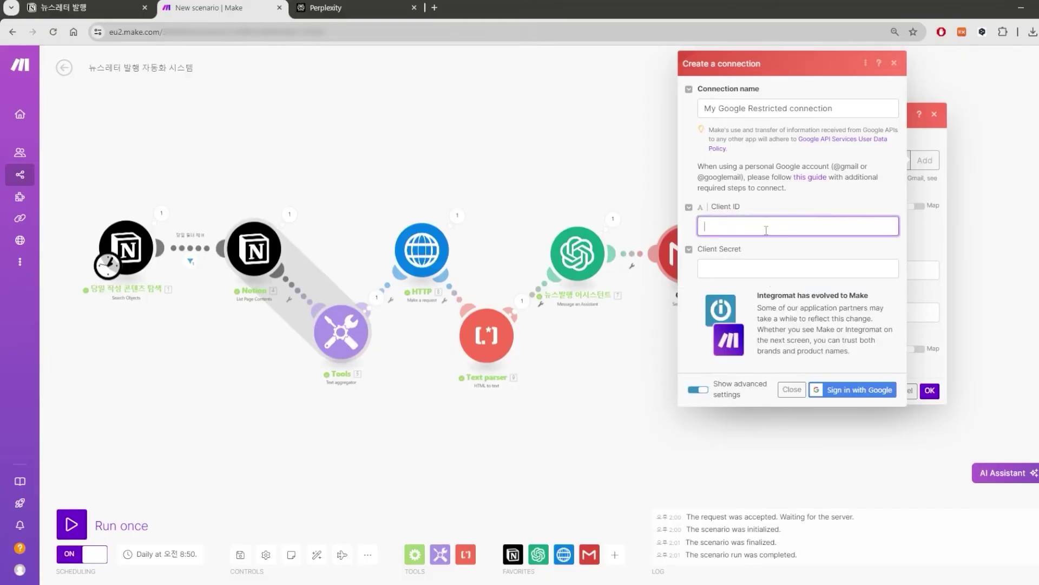
pyautogui.click(772, 267)
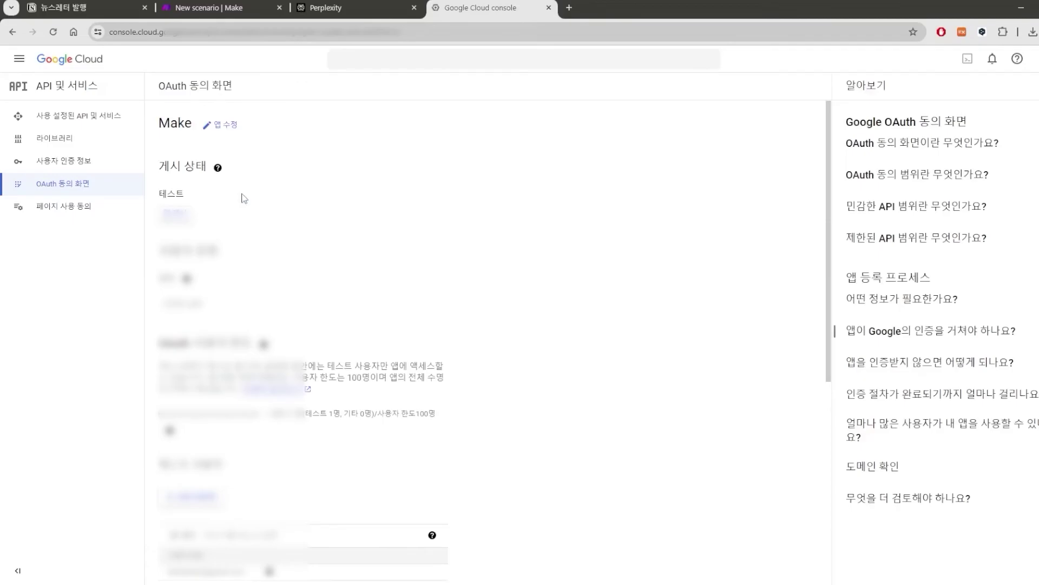
pyautogui.scroll(-6, 243, 198)
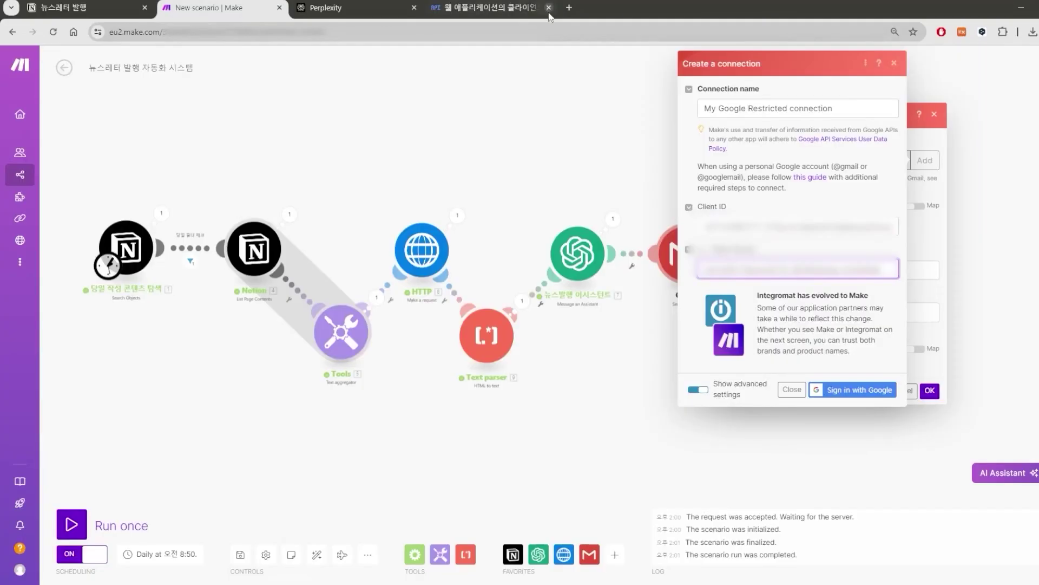
pyautogui.click(549, 8)
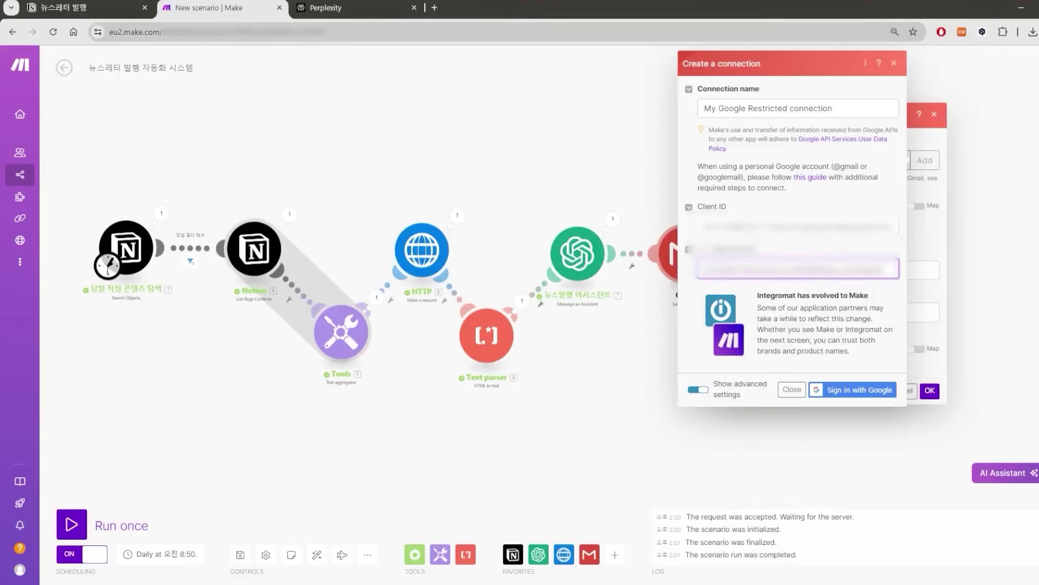
pyautogui.moveTo(752, 226); pyautogui.dragTo(684, 232)
pyautogui.click(725, 228)
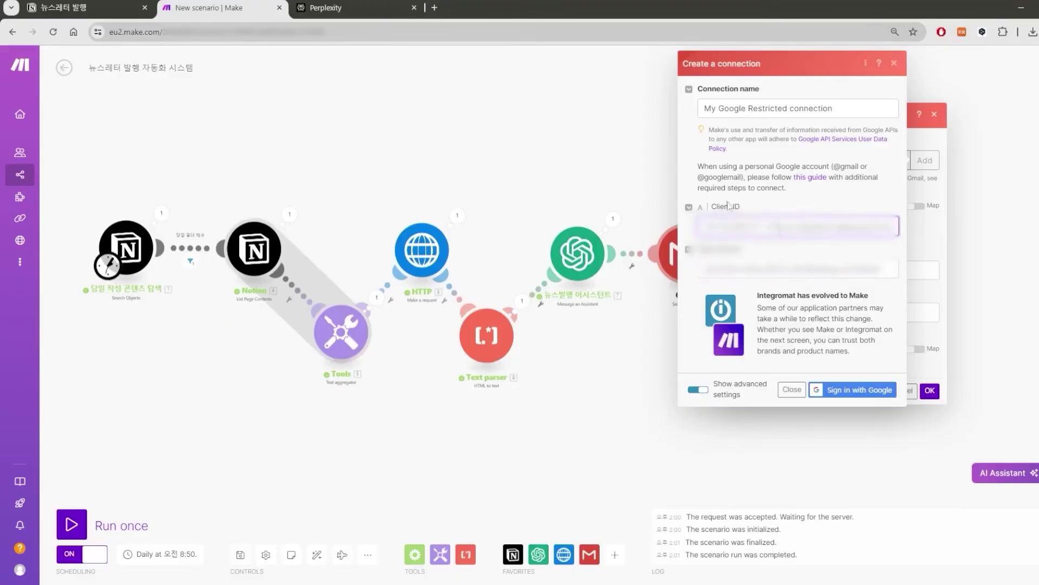
pyautogui.click(877, 390)
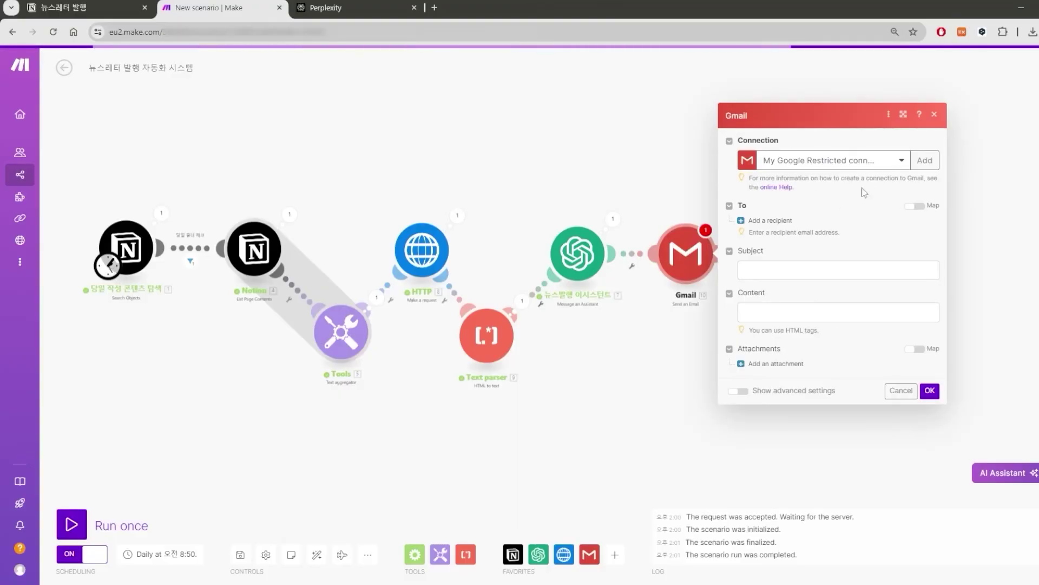
# Set the email subject to '[아키의 뉴스레터키의 뉴스레터📭]첫 번째 뉴스레터입니다! - AI의 눈부신 발전'.
pyautogui.click(791, 274)
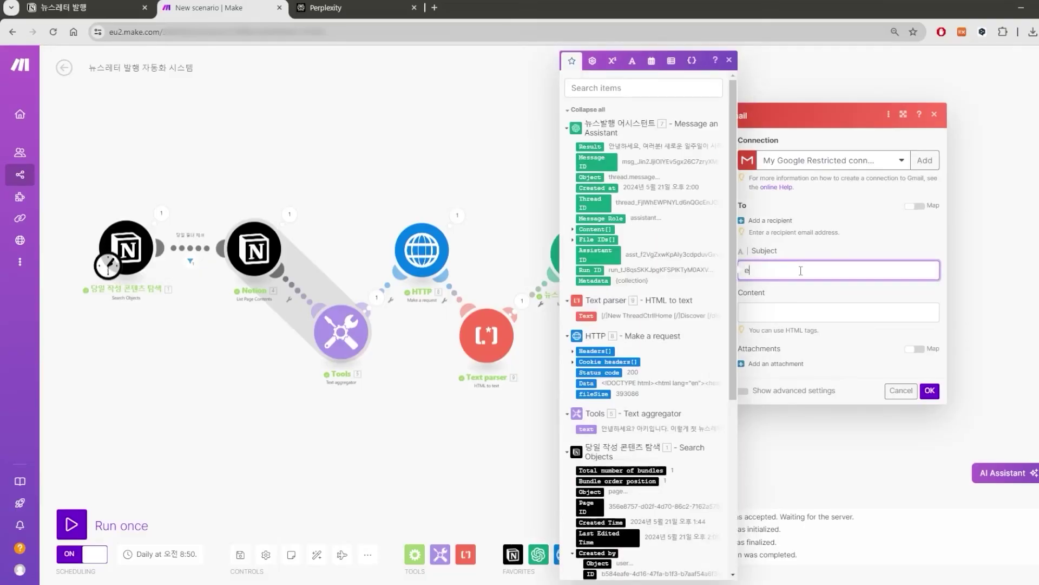
pyautogui.write('[아키의 뉴스레터키의 뉴스레터📭]첫 번째 뉴스레터입니다! - AI의 눈부신 발전')
pyautogui.click(801, 317)
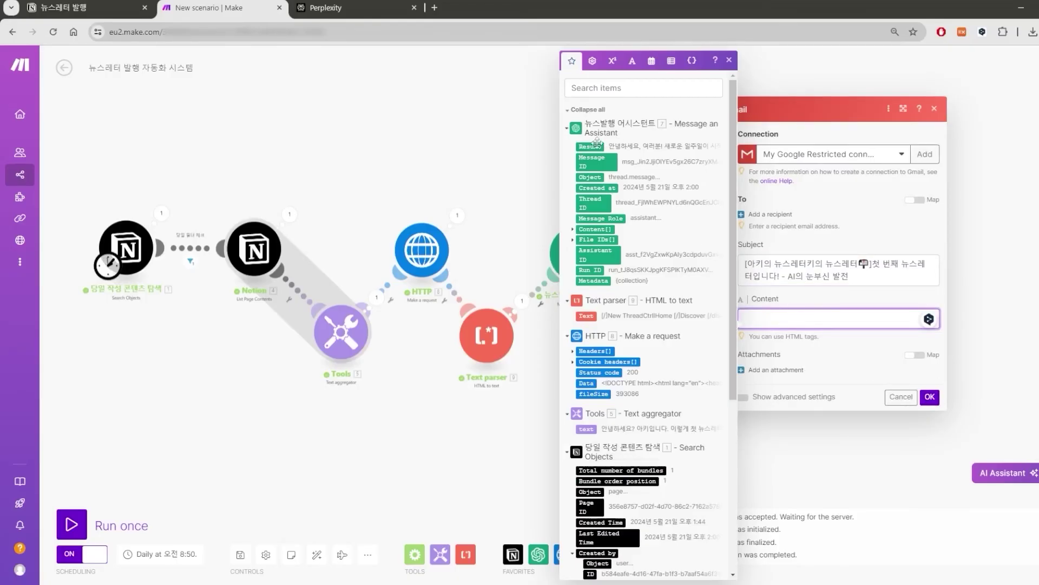
# Map the assistant's 7. Result output into the email Content field.
pyautogui.click(589, 146)
pyautogui.moveTo(589, 147); pyautogui.dragTo(808, 311)
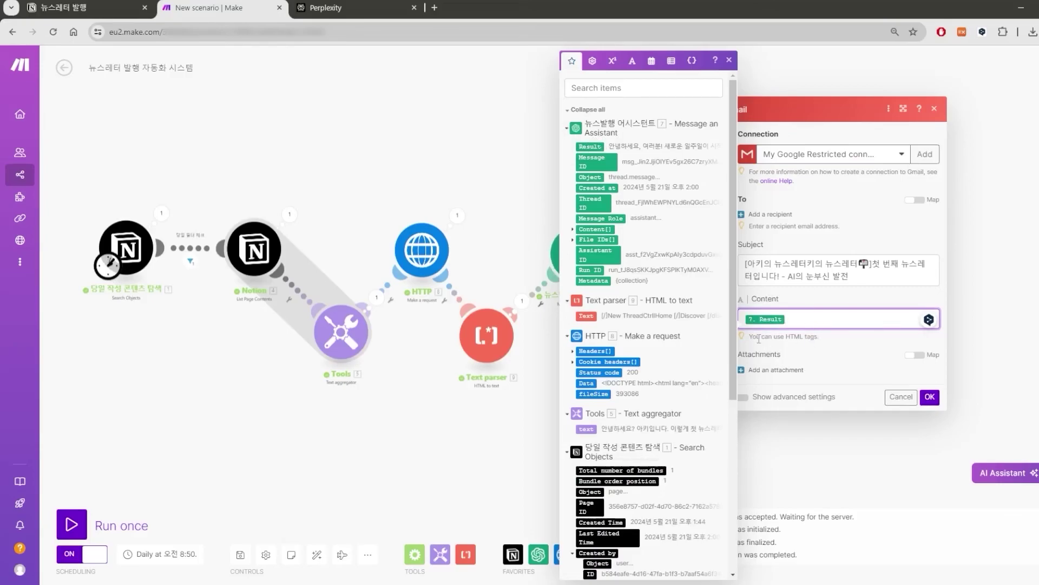
pyautogui.click(759, 339)
pyautogui.moveTo(785, 336); pyautogui.dragTo(818, 337)
pyautogui.click(795, 339)
# Try adding a <br> line-break tag after the Result in Content, then remove it.
pyautogui.click(823, 319)
pyautogui.press('Return')
pyautogui.press('Return')
pyautogui.write('<ㅠㄱ>')
pyautogui.press('BackSpace')
pyautogui.write('br>')
pyautogui.press('BackSpace')
pyautogui.press('BackSpace')
pyautogui.press('BackSpace')
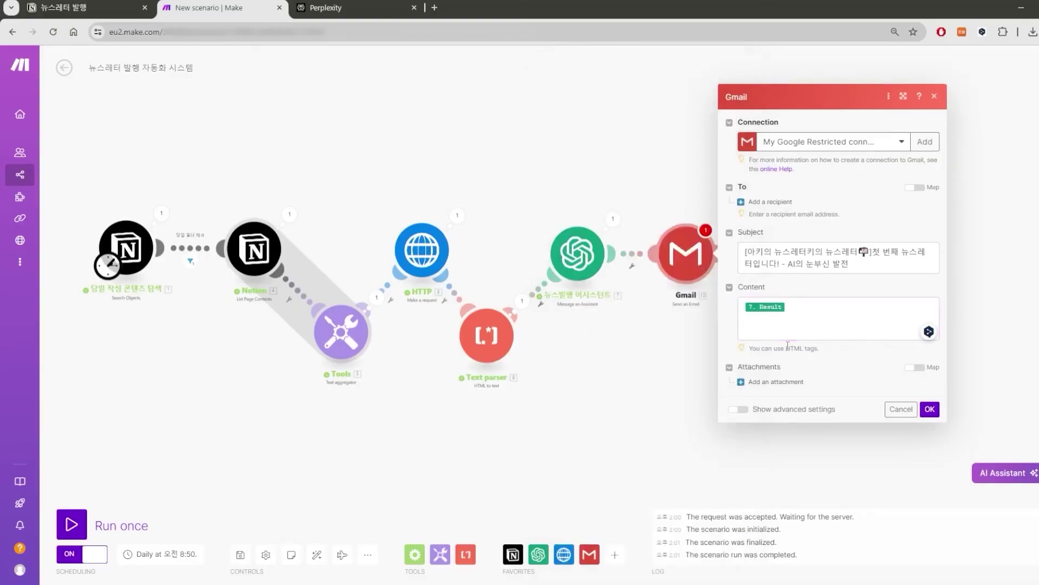
pyautogui.click(556, 253)
# Add to the assistant's message an instruction to use <br><br> for line breaks, since it's a newsletter.
pyautogui.write('단,')
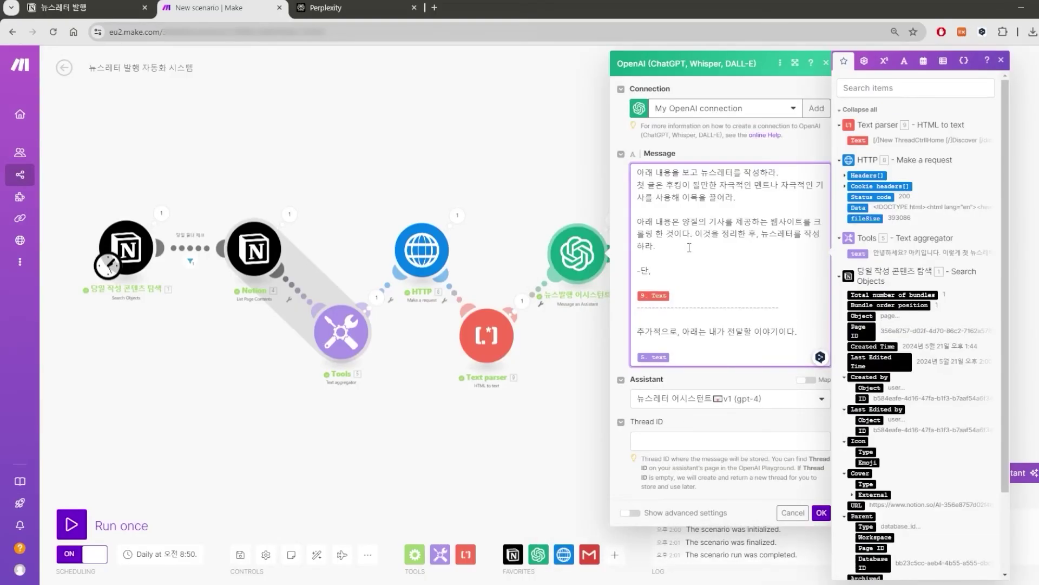
pyautogui.write(' 줄바꿈을 할 땐 <br><br>을 입력하라. 이는 뉴스레터로 발행할 것이기 때문이다.')
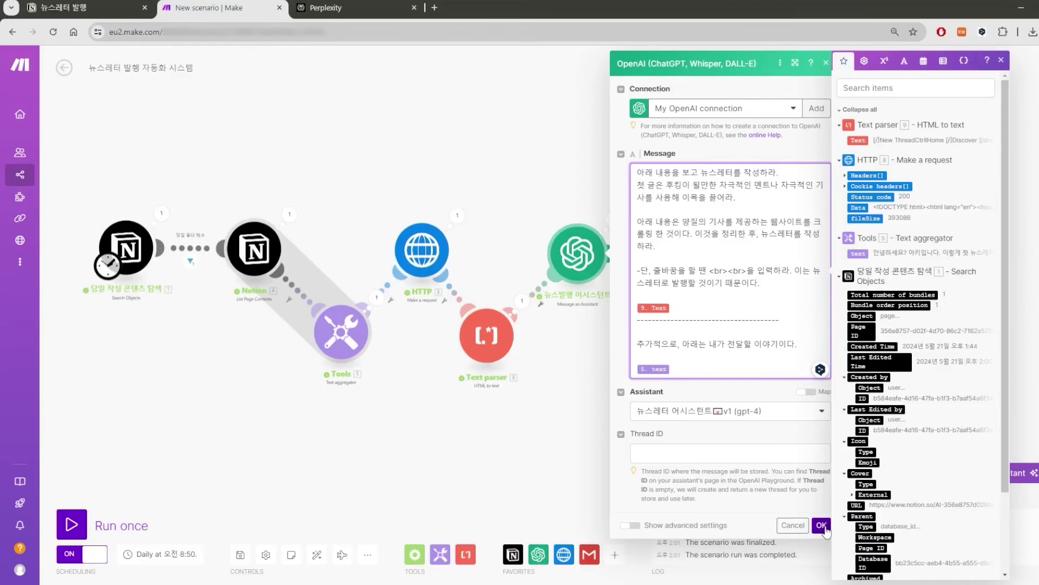
pyautogui.click(822, 525)
pyautogui.click(655, 248)
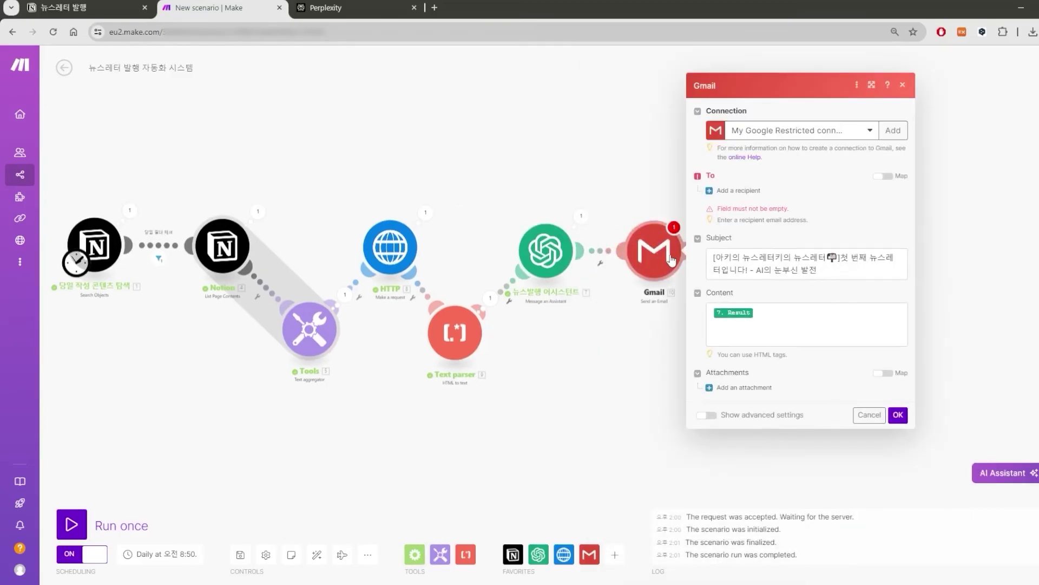
# Paste the recipient's e-mail address as Email address 1 in Gmail and save the scenario.
pyautogui.click(753, 192)
pyautogui.hotkey('ctrl', 'v')
pyautogui.click(802, 348)
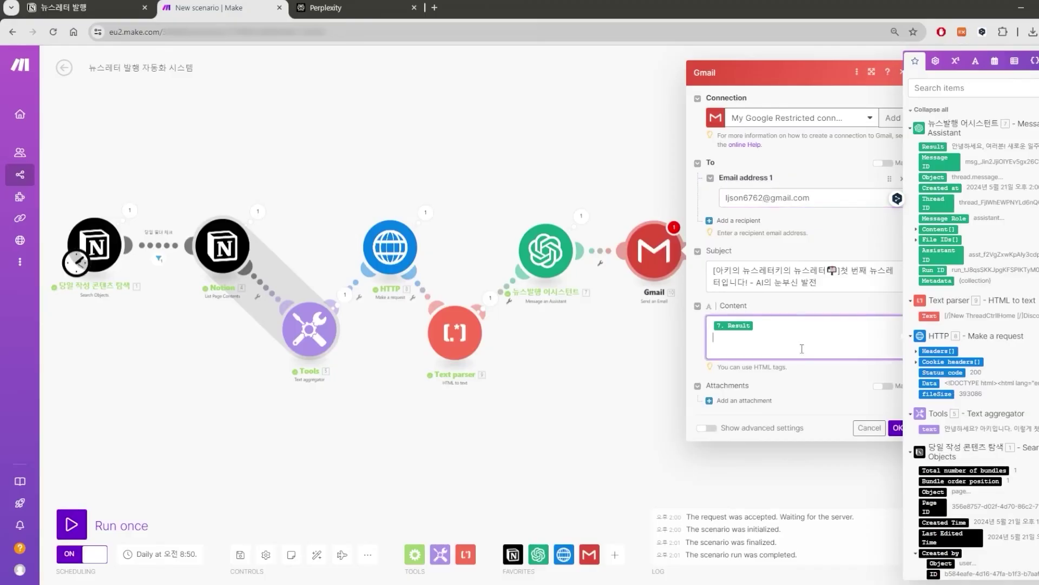
pyautogui.click(897, 428)
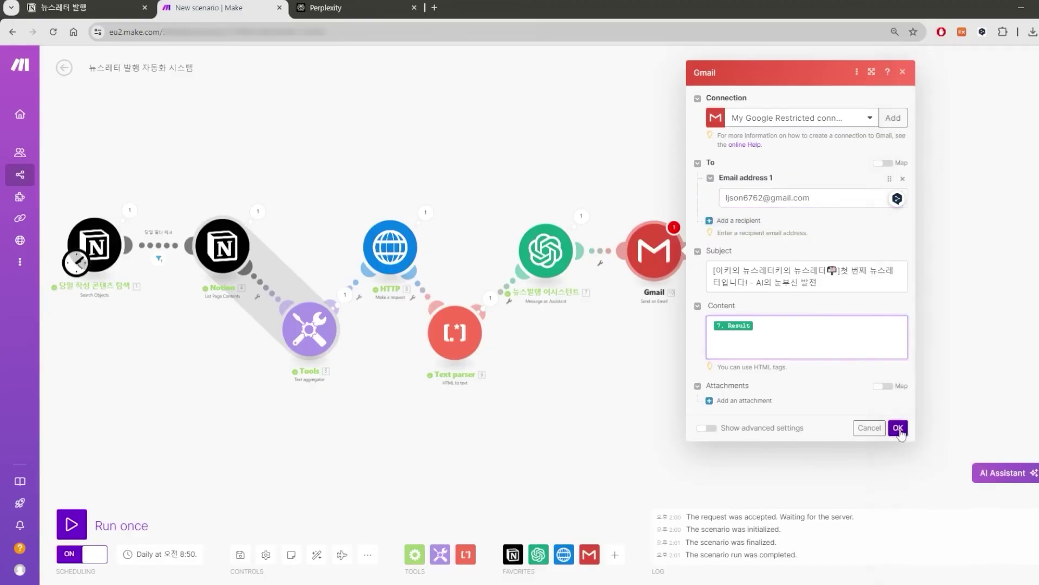
pyautogui.click(234, 555)
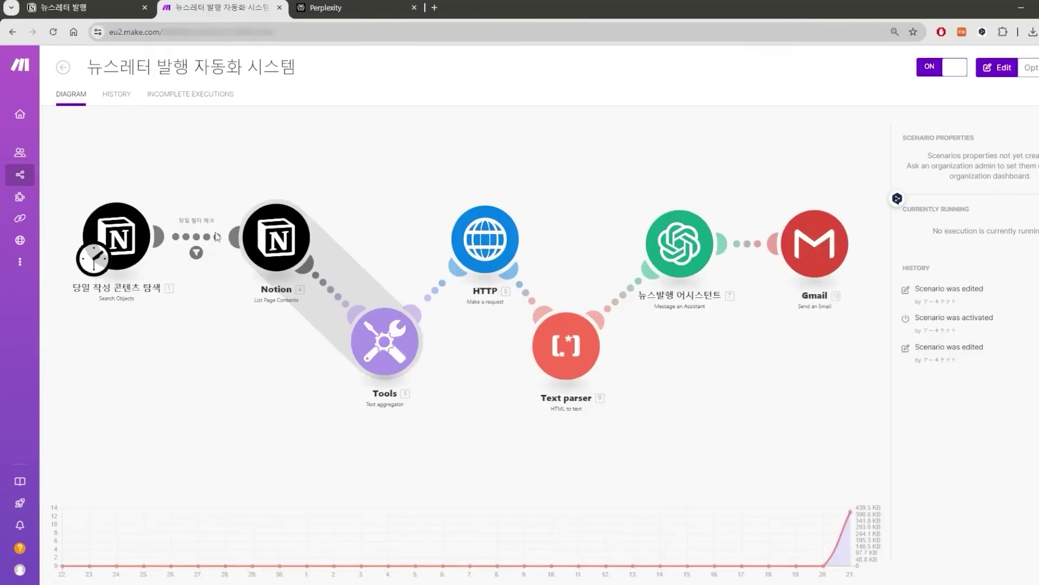
# Copy the webhook address from the [System]Subscription Reject Webhook scenario's Webhooks module.
pyautogui.click(55, 66)
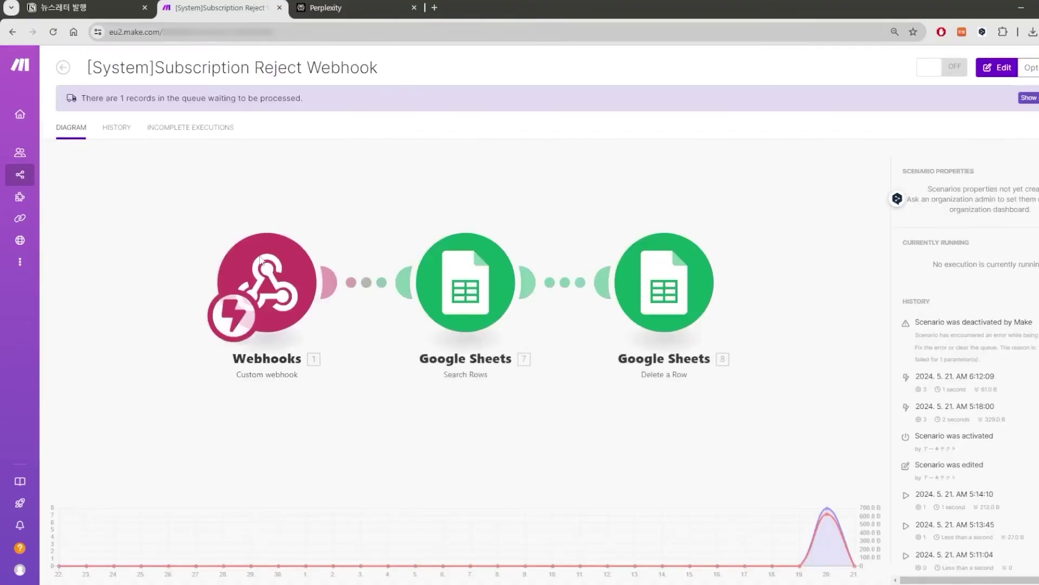
pyautogui.click(261, 260)
pyautogui.click(376, 263)
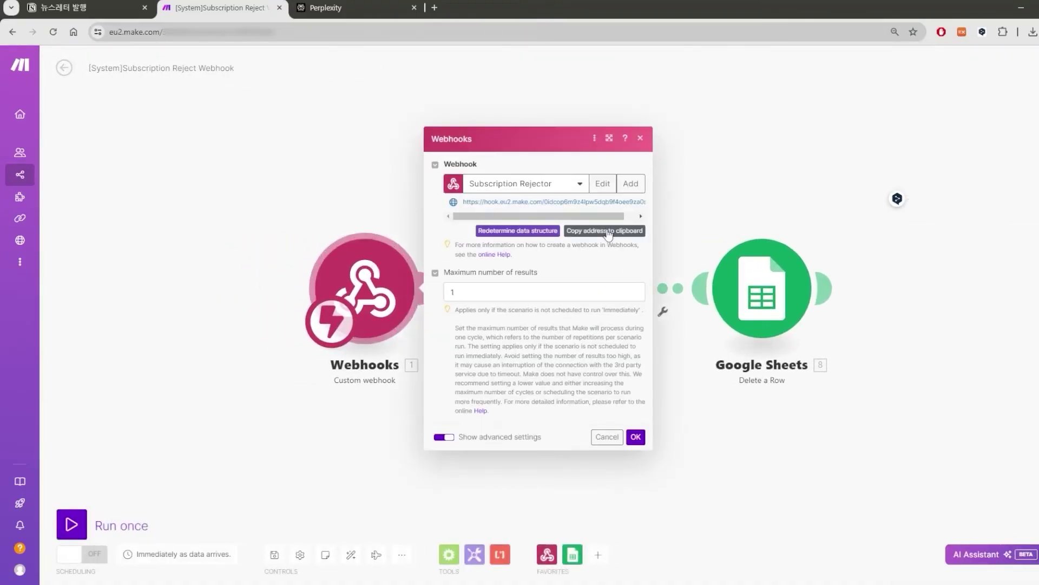
pyautogui.click(605, 233)
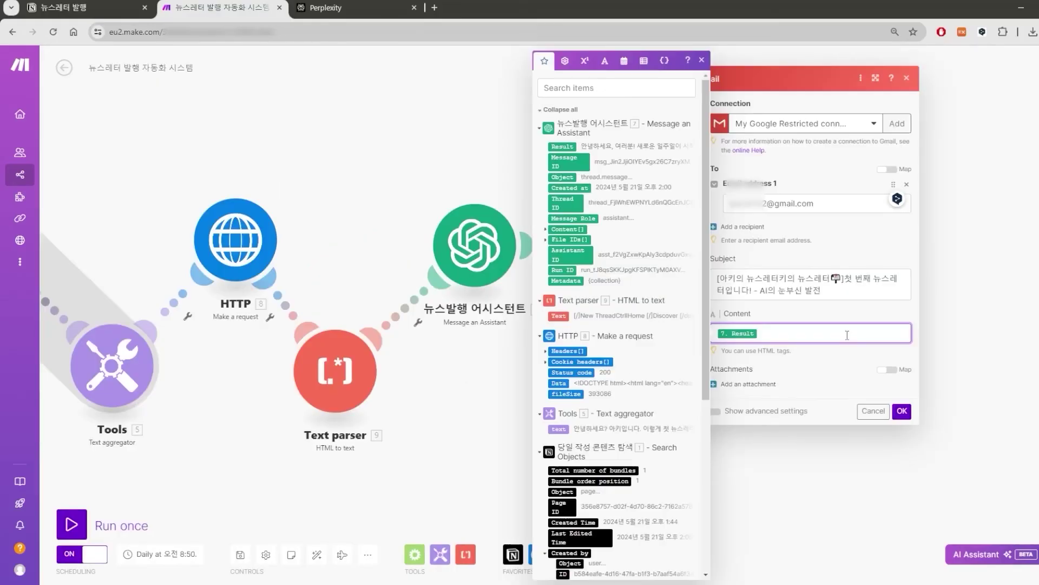
pyautogui.press('Return')
# Paste the unsubscribe sentence into Content and wrap 'click' in an <a href> link to the reject webhook.
pyautogui.hotkey('ctrl', 'v')
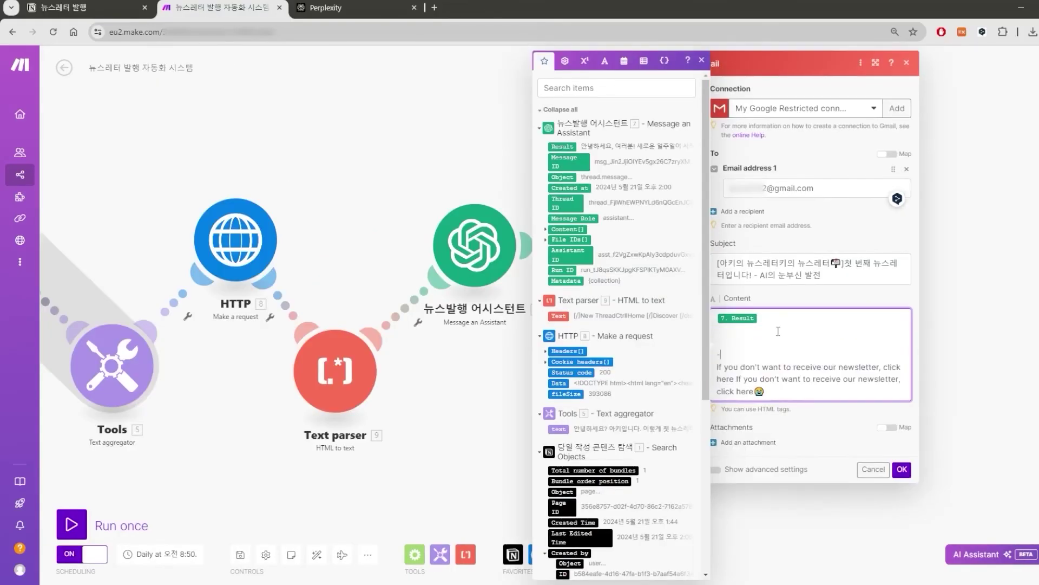
pyautogui.press('Return')
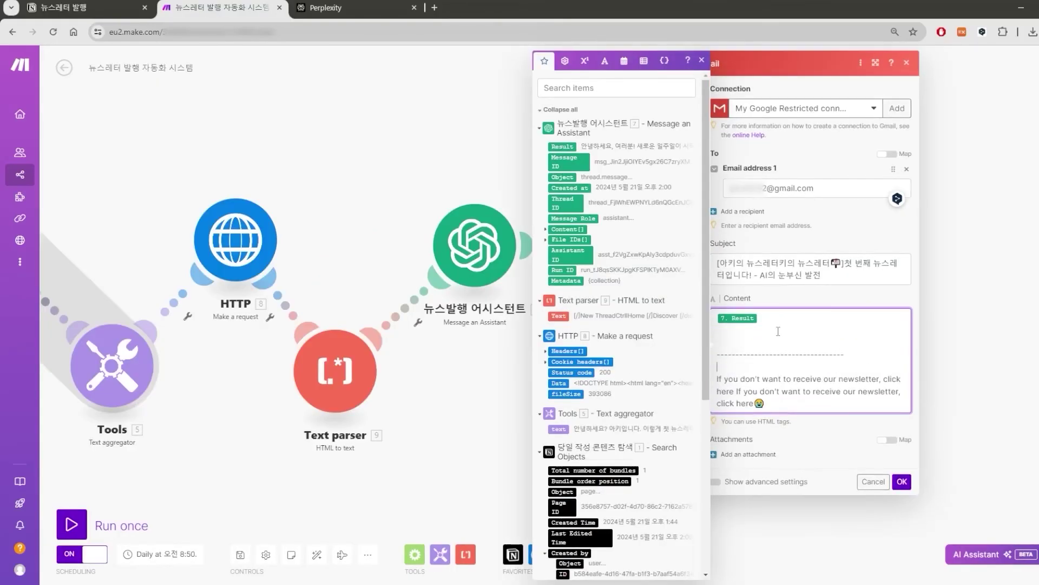
pyautogui.press('Return')
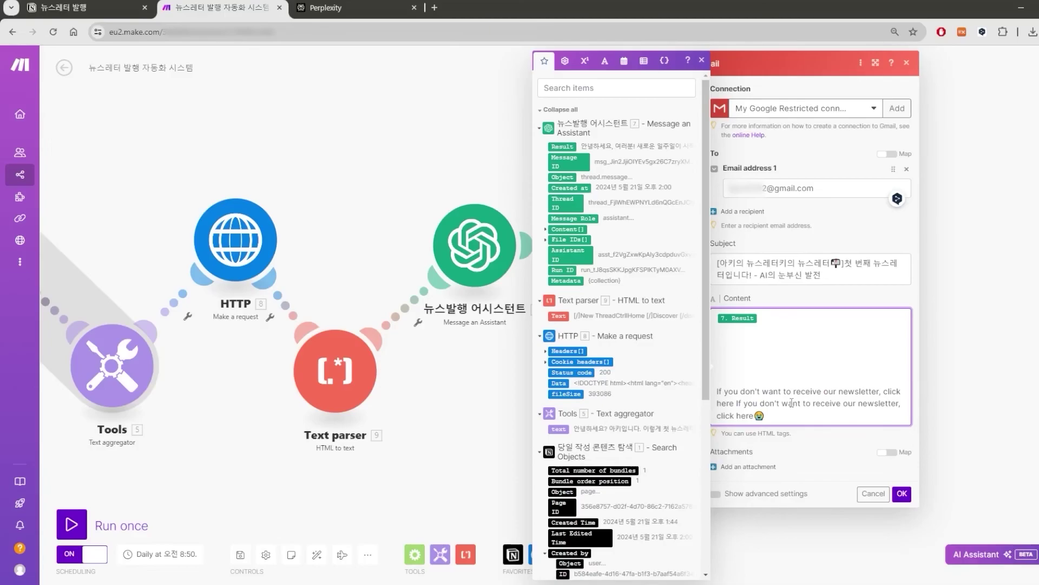
pyautogui.write('<ca href=')
pyautogui.write('>')
pyautogui.press('Right')
pyautogui.press('Right')
pyautogui.press('Right')
pyautogui.press('Right')
pyautogui.press('Right')
pyautogui.write('</a>')
pyautogui.press('Left')
pyautogui.press('Left')
pyautogui.press('Left')
pyautogui.press('Left')
pyautogui.press('Left')
pyautogui.press('Left')
pyautogui.press('Left')
pyautogui.press('Left')
pyautogui.press('Left')
pyautogui.press('Left')
pyautogui.press('super+v')
pyautogui.press('Return')
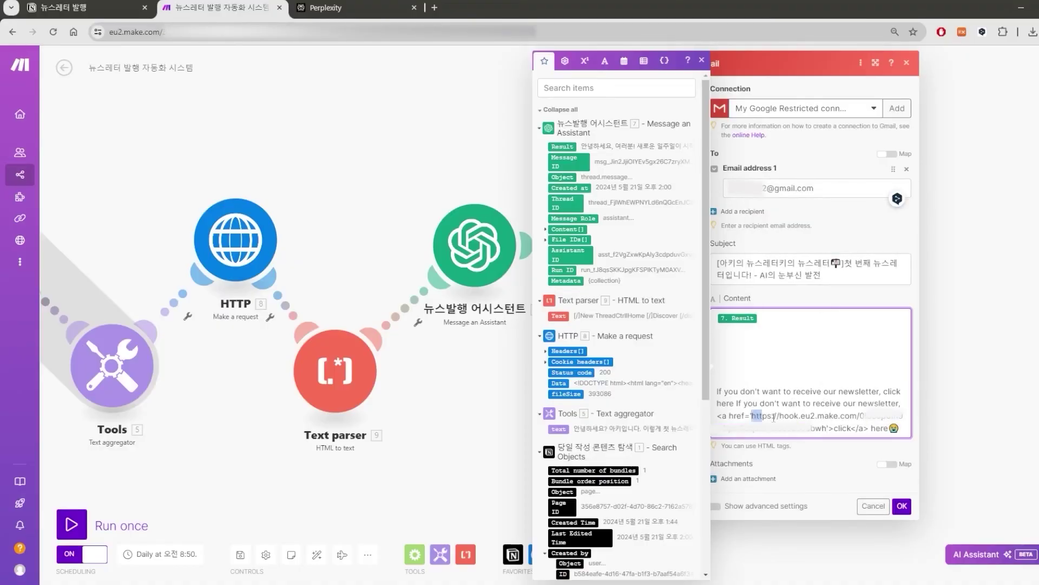
# Append ?email= plus the recipient's e-mail address to the link URL and confirm the Gmail settings.
pyautogui.moveTo(774, 416); pyautogui.dragTo(823, 429)
pyautogui.click(828, 428)
pyautogui.write('?email=')
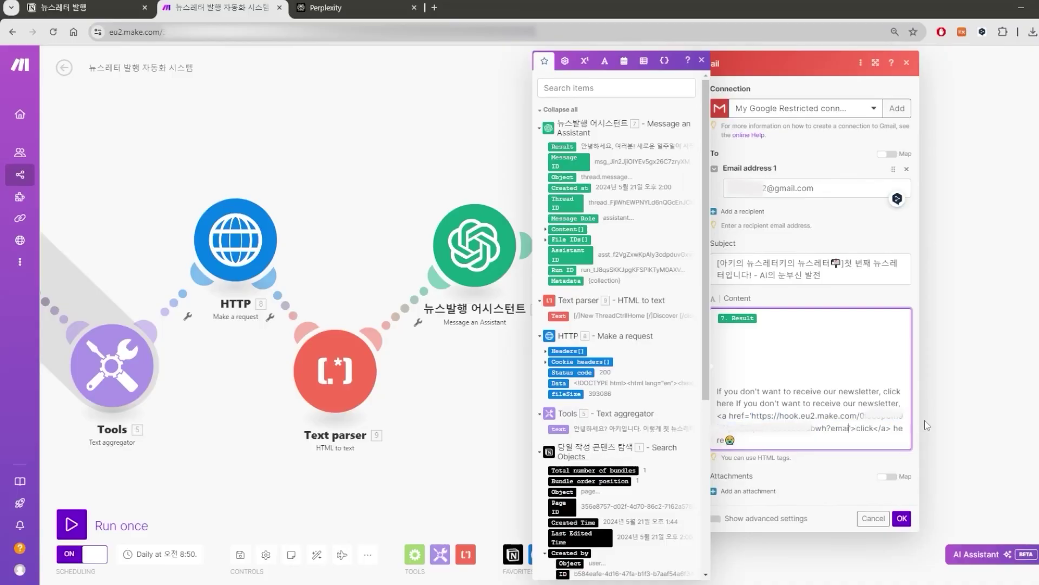
pyautogui.scroll(-3, 568, 402)
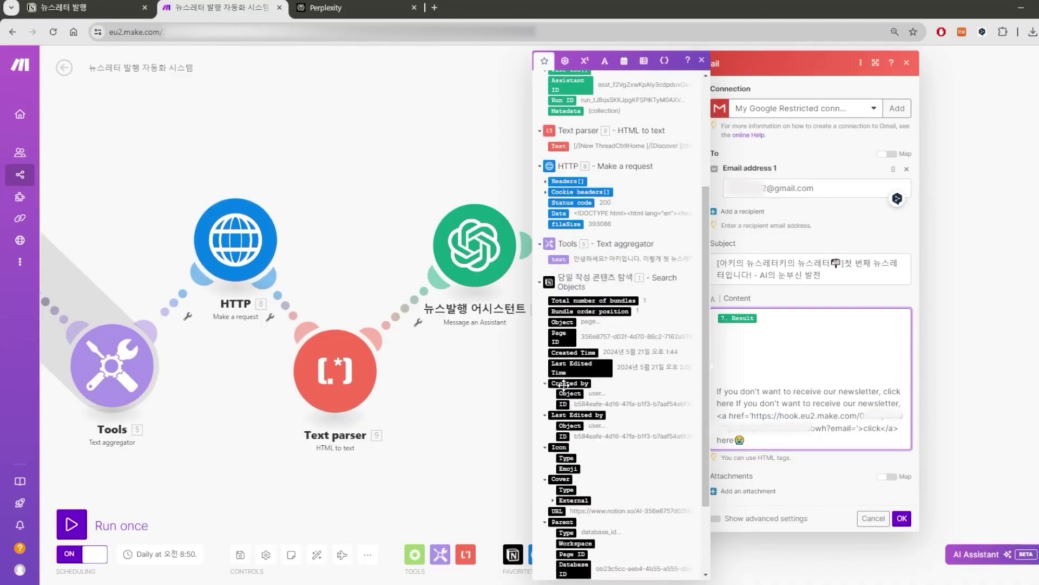
pyautogui.click(805, 187)
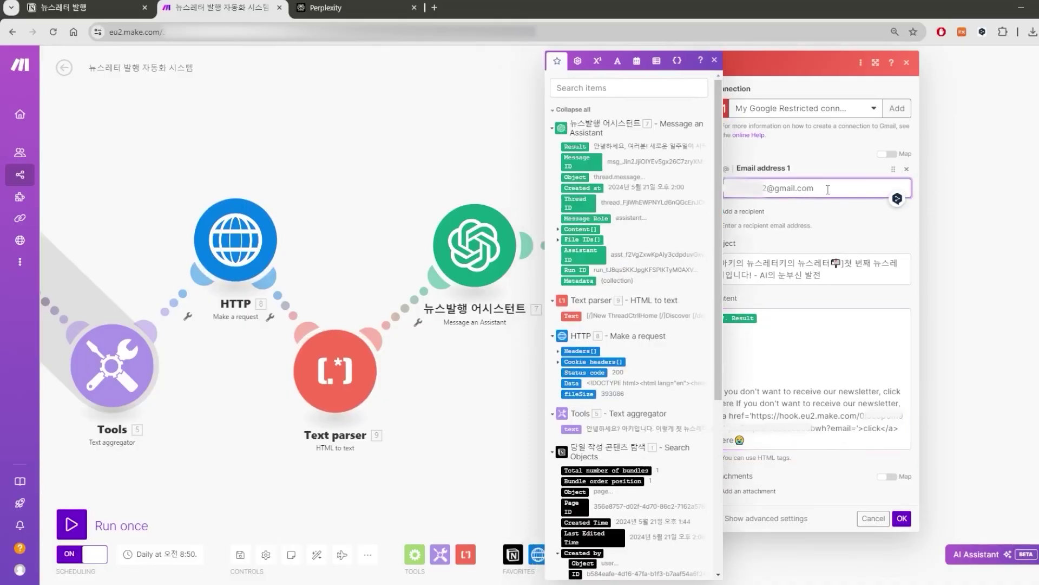
pyautogui.moveTo(835, 190); pyautogui.dragTo(681, 183)
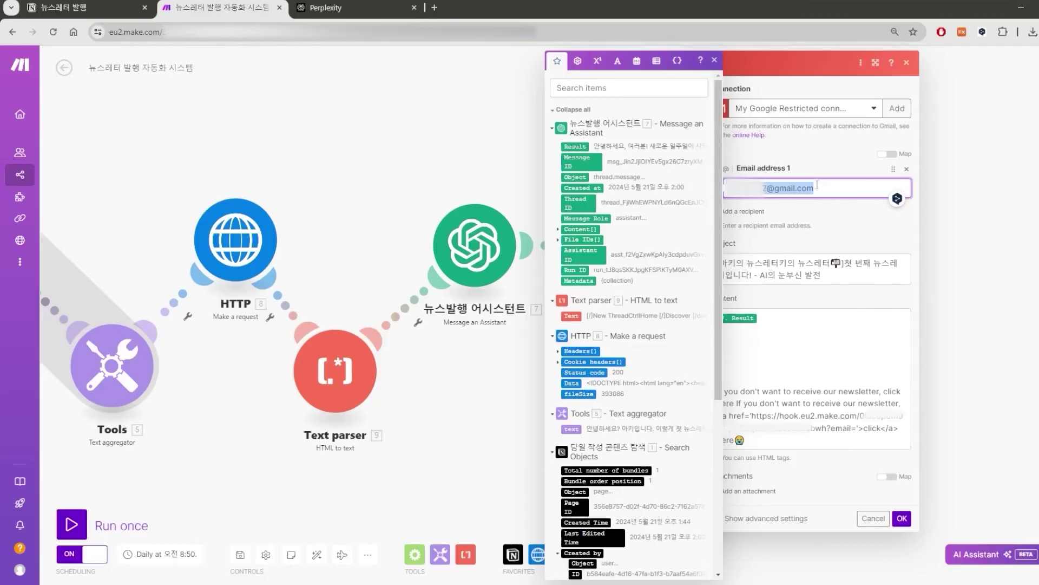
pyautogui.click(860, 428)
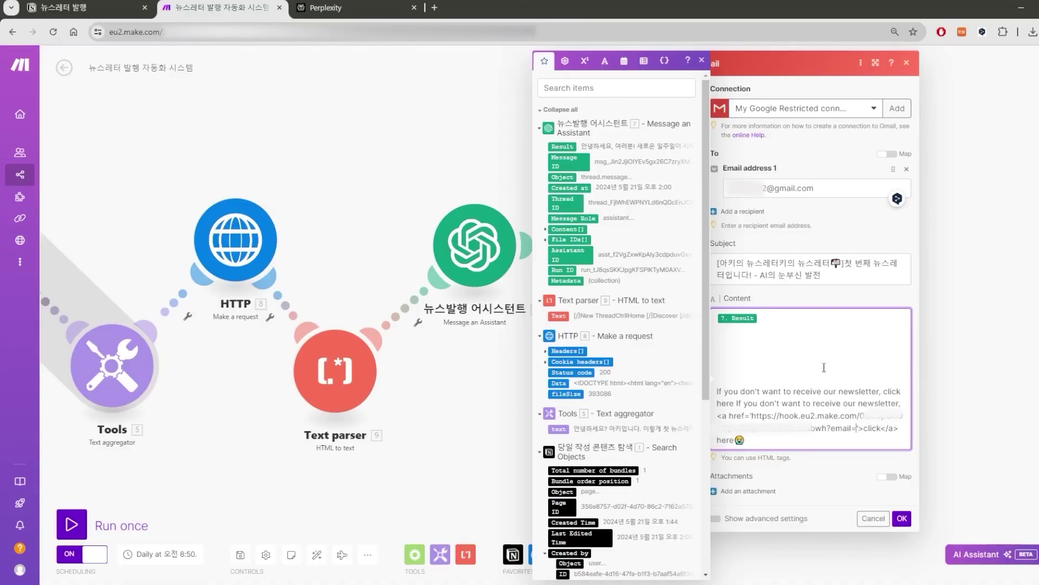
pyautogui.hotkey('ctrl', 'v')
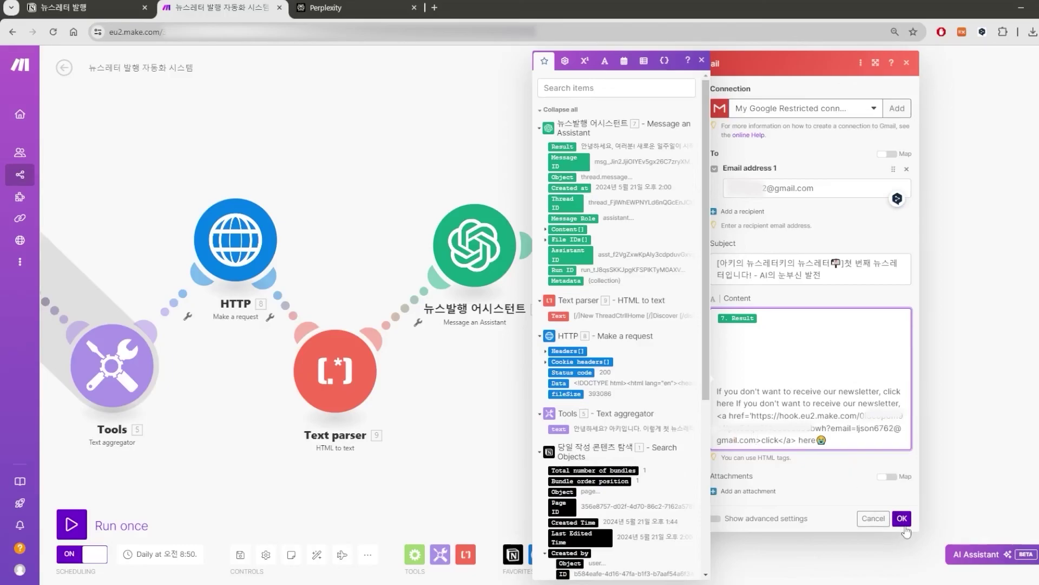
pyautogui.click(902, 518)
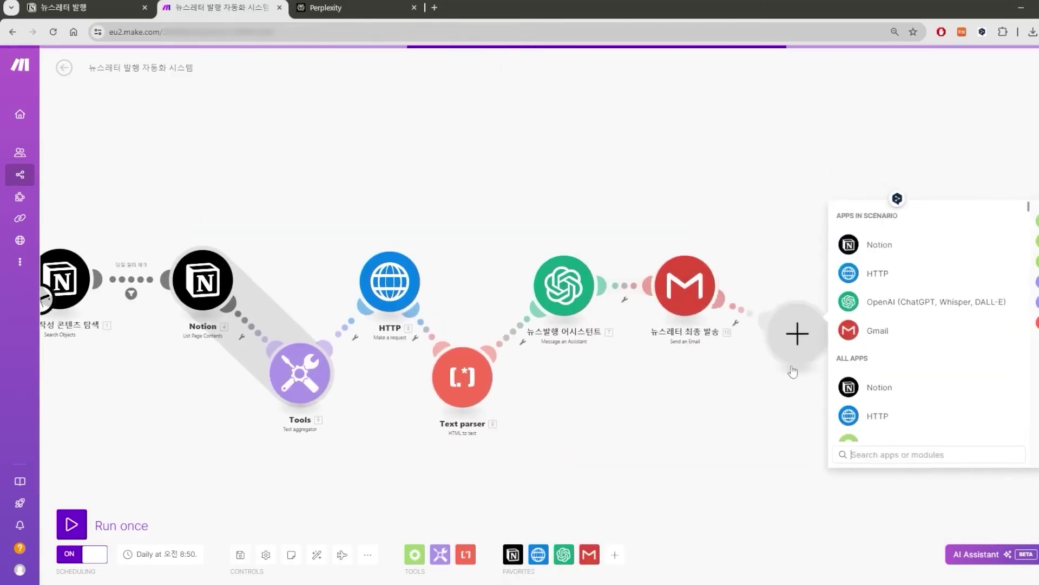
# Add a Notion Update a Database Item step with 발행여부 = 발행완료 and Database Item ID mapped from Parent: Database ID.
pyautogui.click(805, 304)
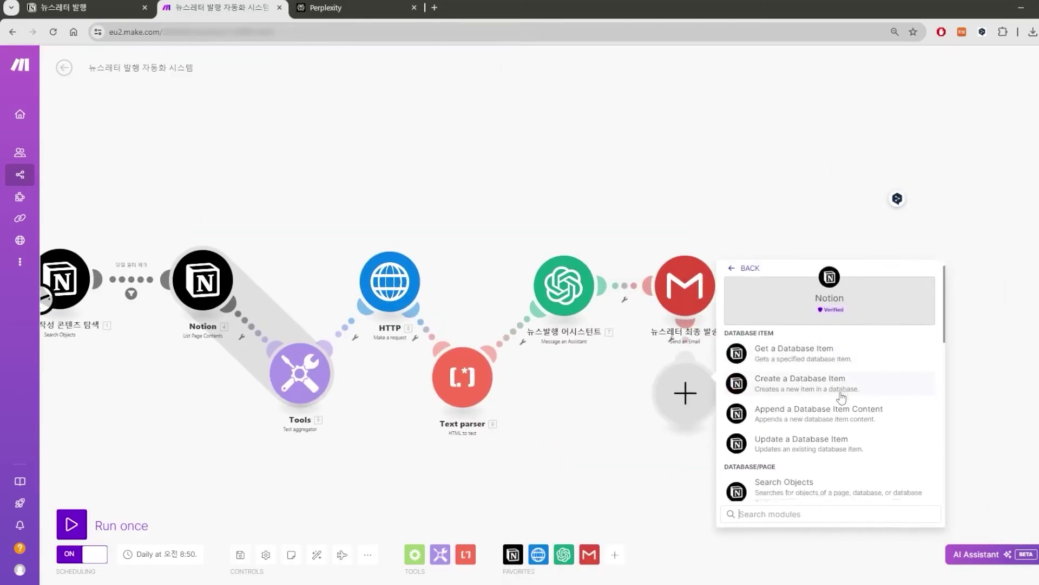
pyautogui.scroll(-1, 841, 398)
pyautogui.click(841, 400)
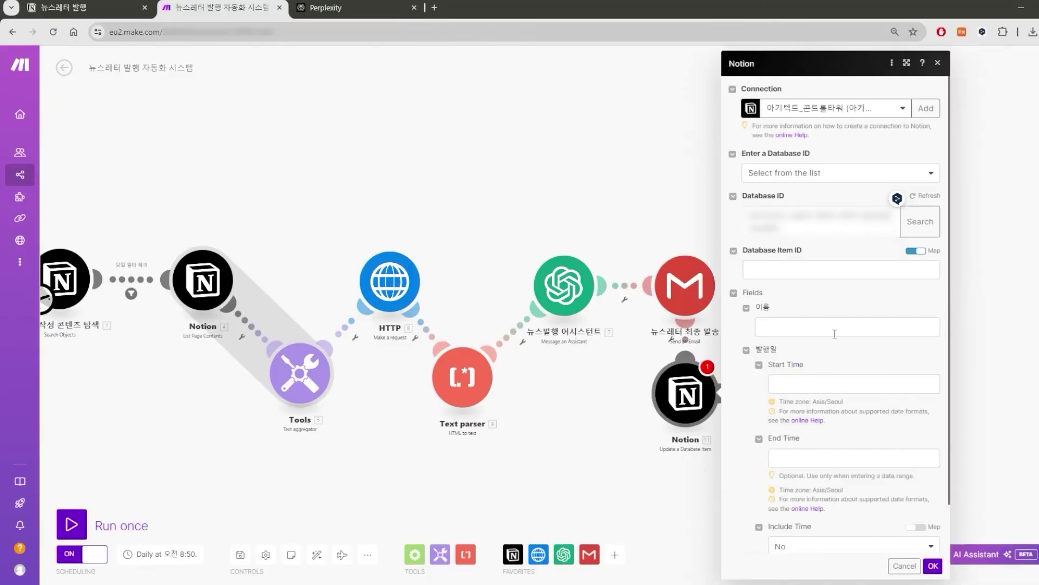
pyautogui.scroll(-1, 816, 436)
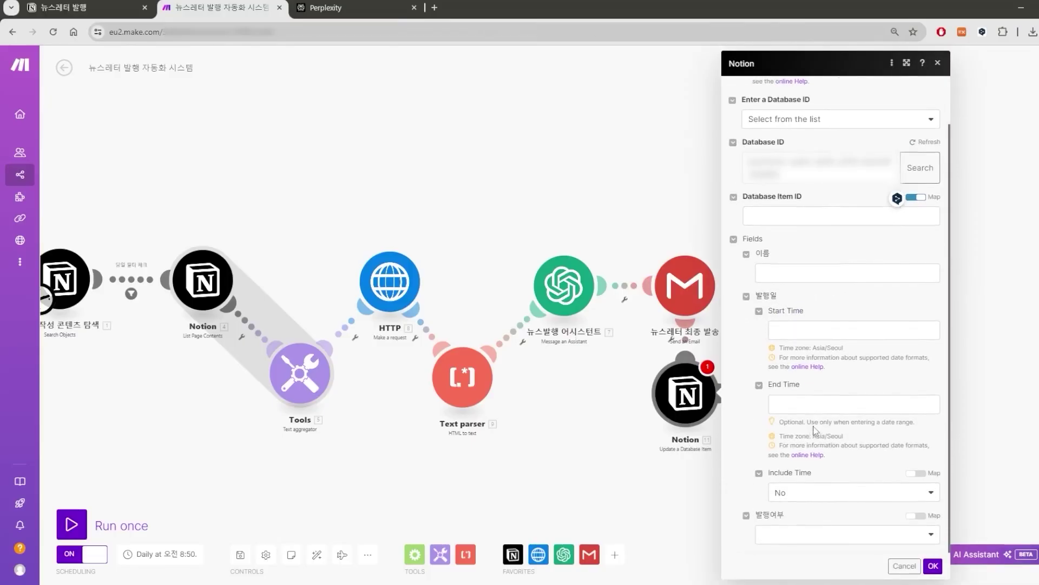
pyautogui.click(797, 531)
pyautogui.click(785, 569)
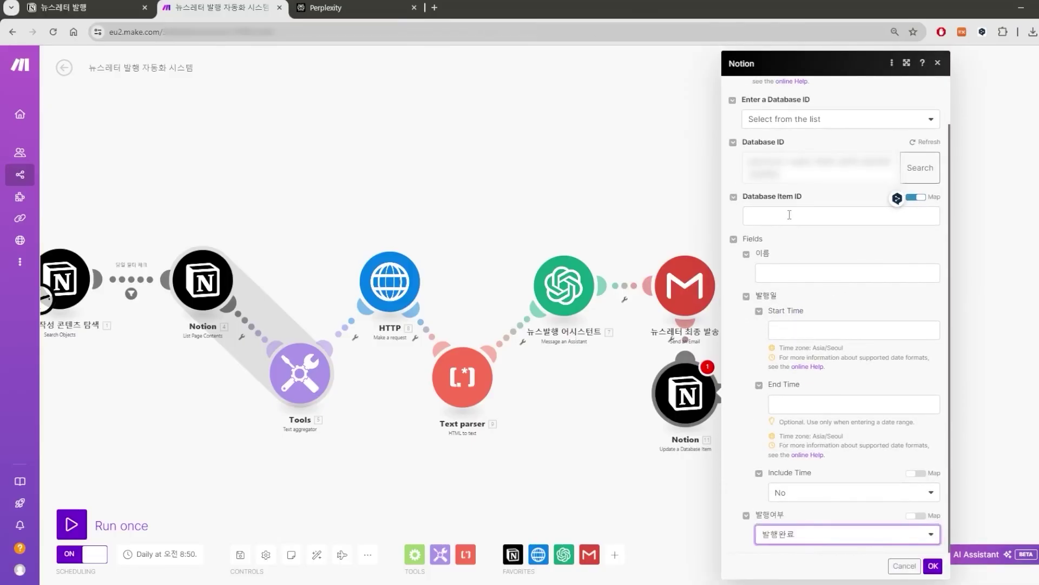
pyautogui.click(790, 216)
pyautogui.scroll(-6, 673, 243)
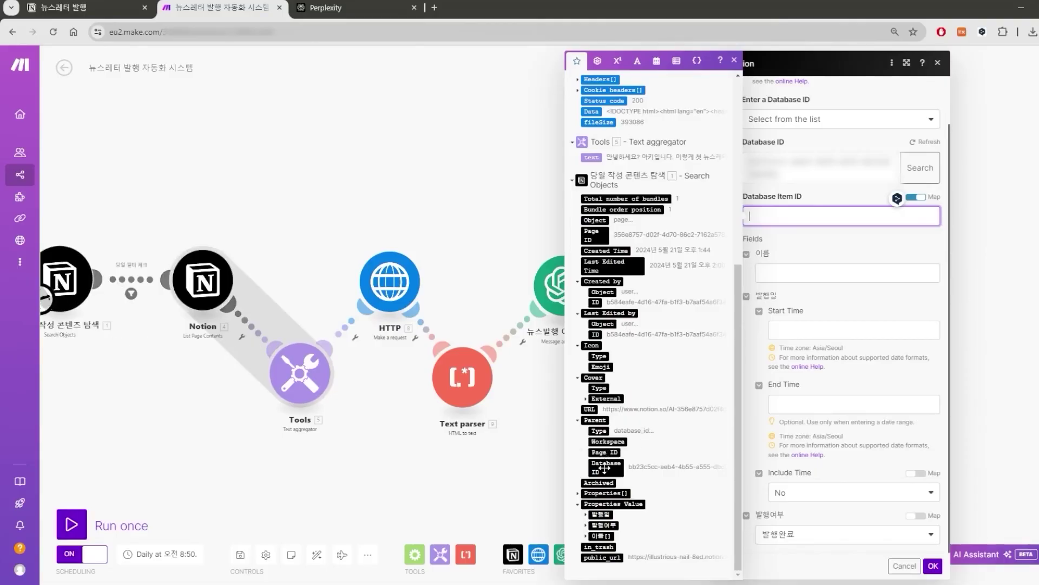
pyautogui.click(602, 466)
# Save the Notion step and add a Flow Control Break directive under the first Notion search.
pyautogui.click(935, 566)
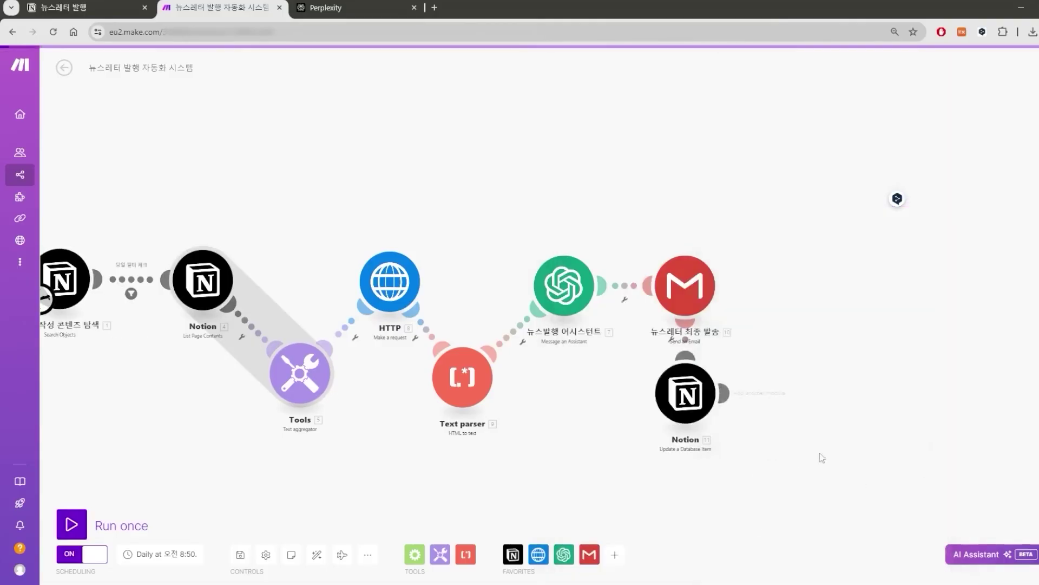
pyautogui.moveTo(498, 204); pyautogui.dragTo(643, 227)
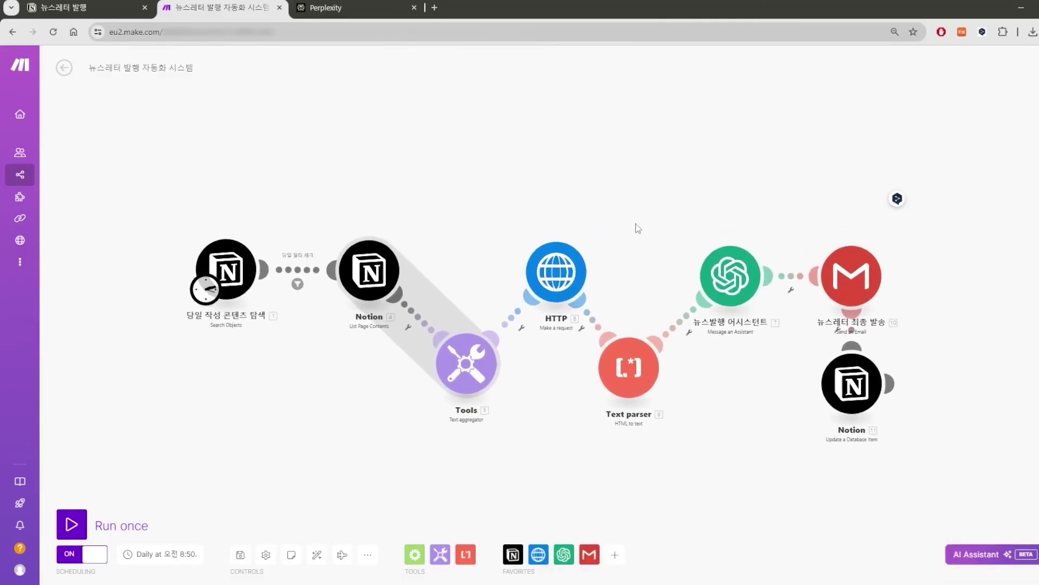
pyautogui.click(415, 554)
pyautogui.click(440, 554)
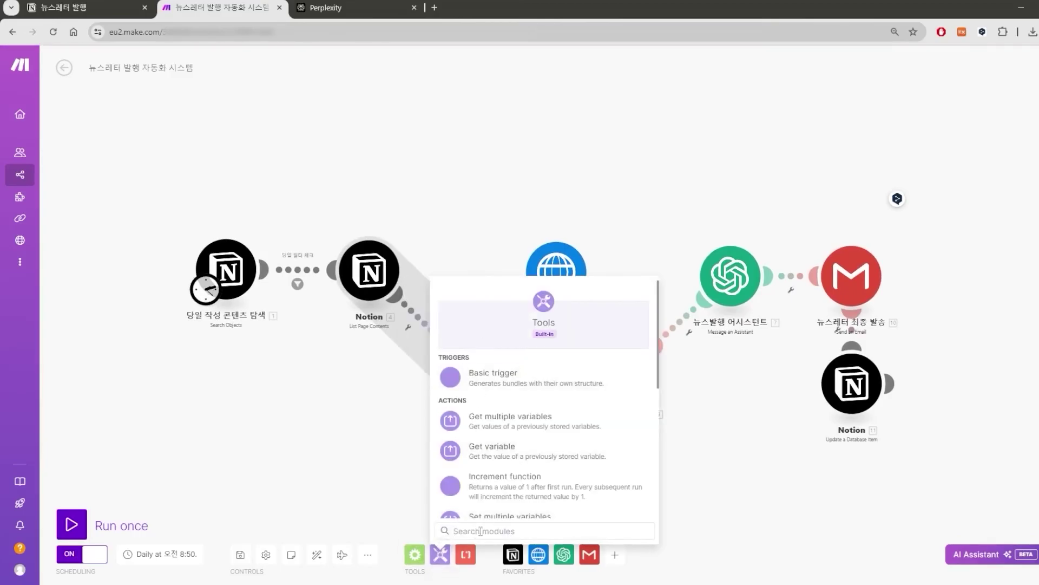
pyautogui.click(348, 515)
pyautogui.click(413, 556)
pyautogui.scroll(-3, 476, 457)
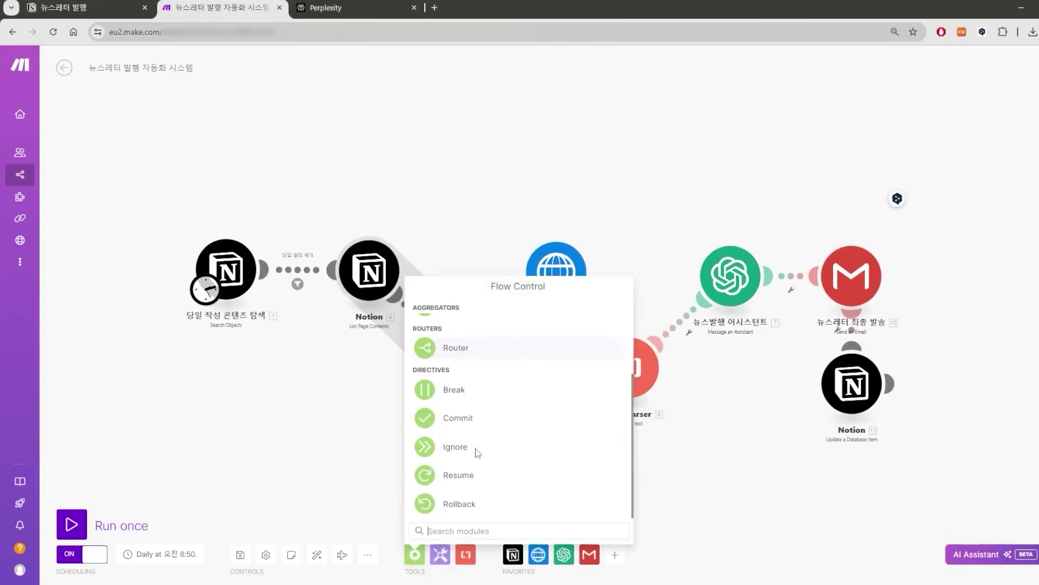
pyautogui.click(469, 391)
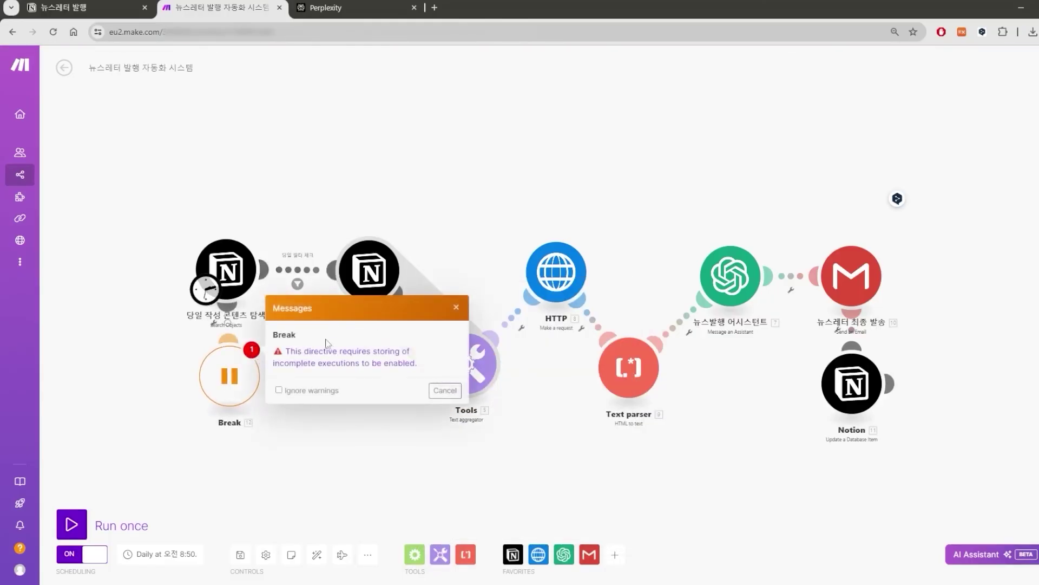
# Set Allow storing of Incomplete Executions to Yes in Scenario settings, then run the scenario once.
pyautogui.click(345, 357)
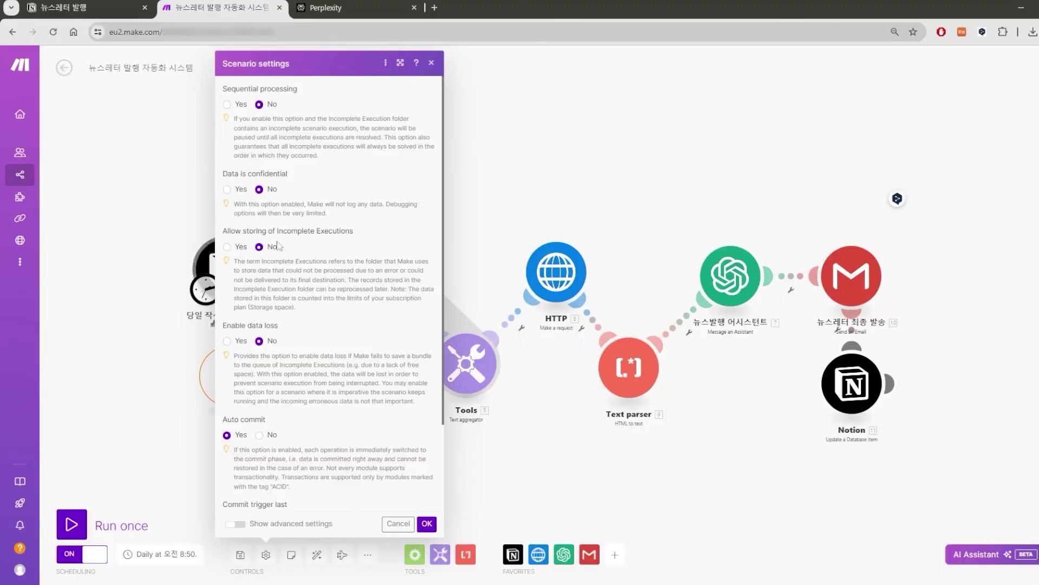
pyautogui.moveTo(227, 231); pyautogui.dragTo(340, 232)
pyautogui.click(227, 247)
pyautogui.click(429, 524)
pyautogui.moveTo(541, 475); pyautogui.dragTo(488, 469)
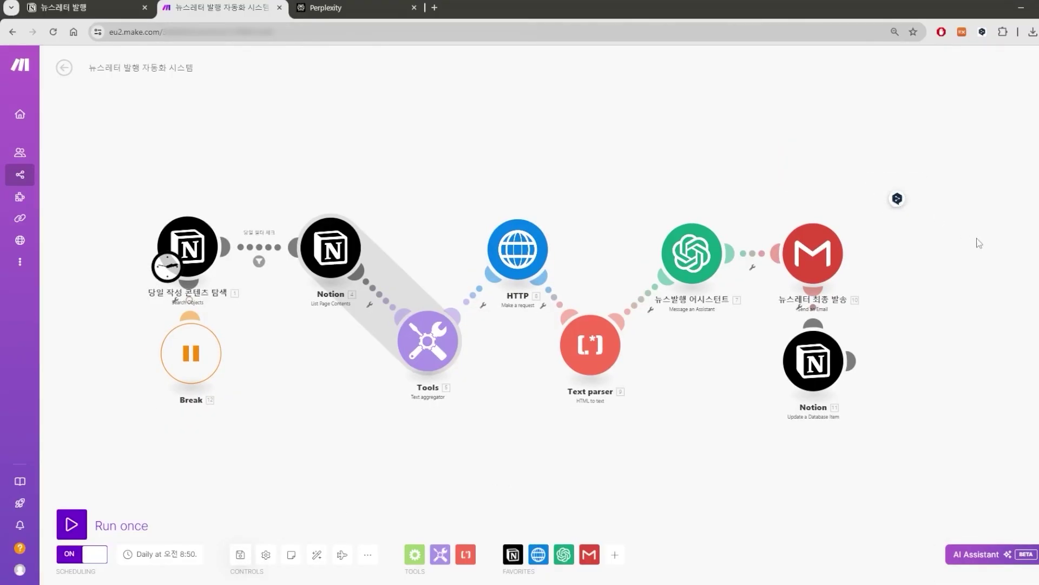
pyautogui.click(72, 524)
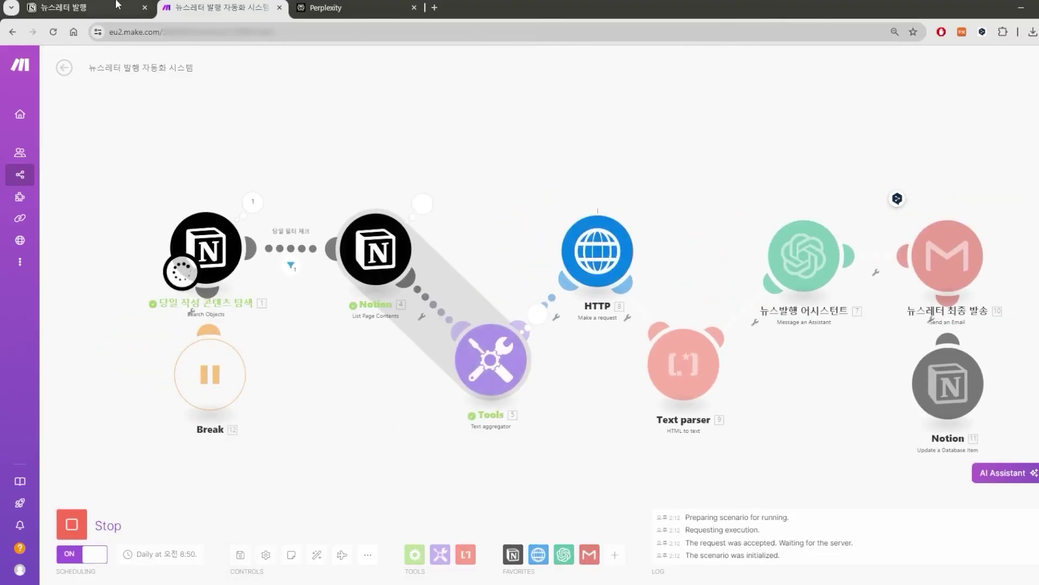
# Shift the scenario view left as the test run ends with a Notion 404 page-not-found warning.
pyautogui.moveTo(1026, 153); pyautogui.dragTo(989, 144)
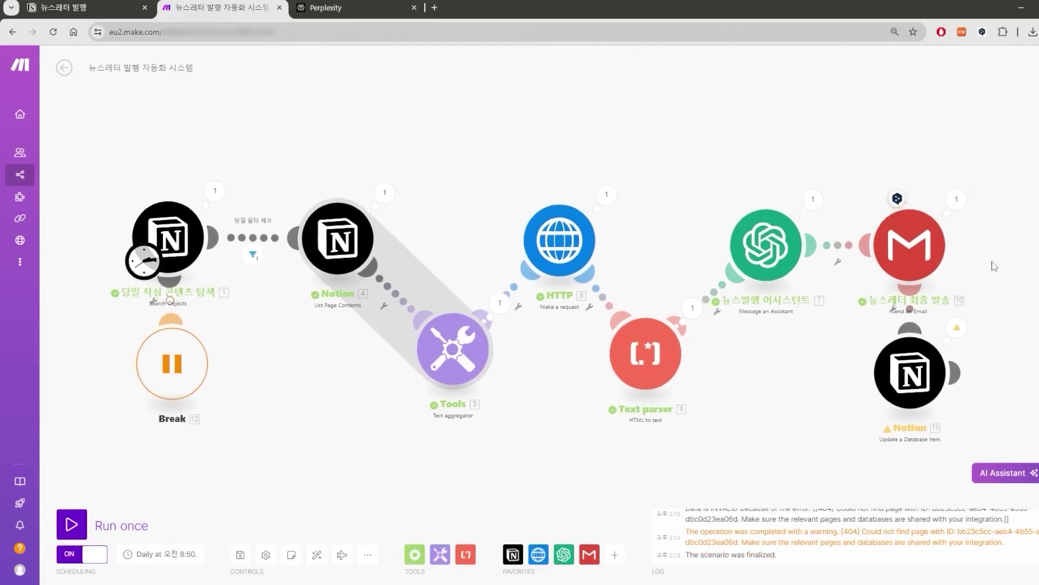
# After checking the 404 warning, remap the Notion update's Database Item ID to the search result's Page ID and save.
pyautogui.click(957, 341)
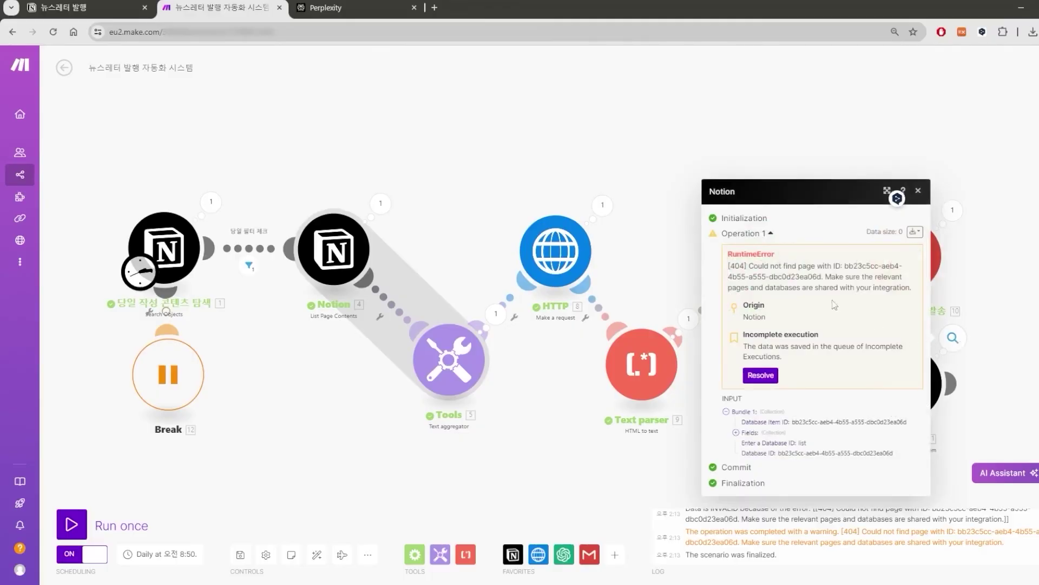
pyautogui.click(996, 387)
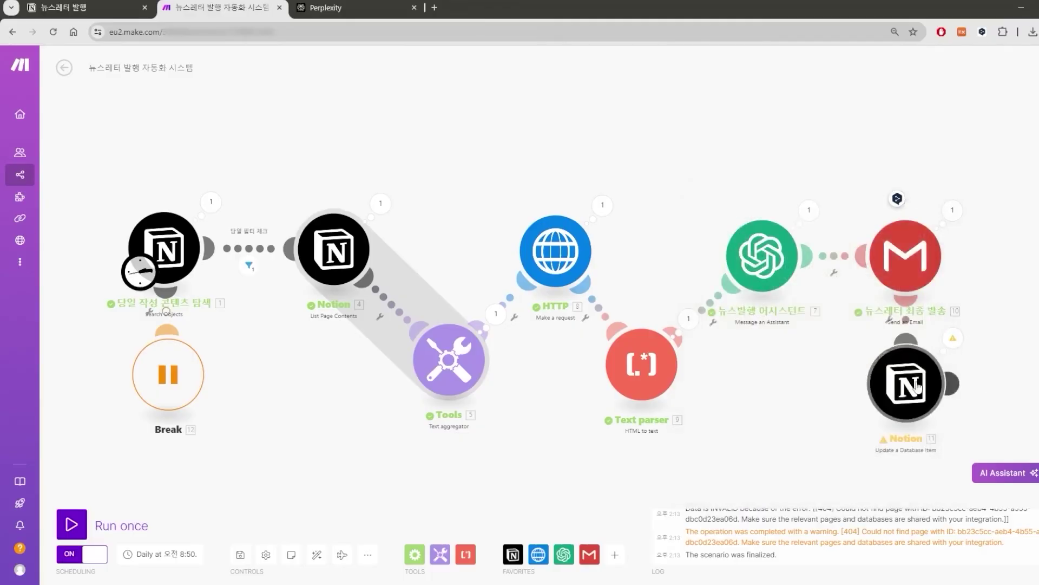
pyautogui.click(928, 356)
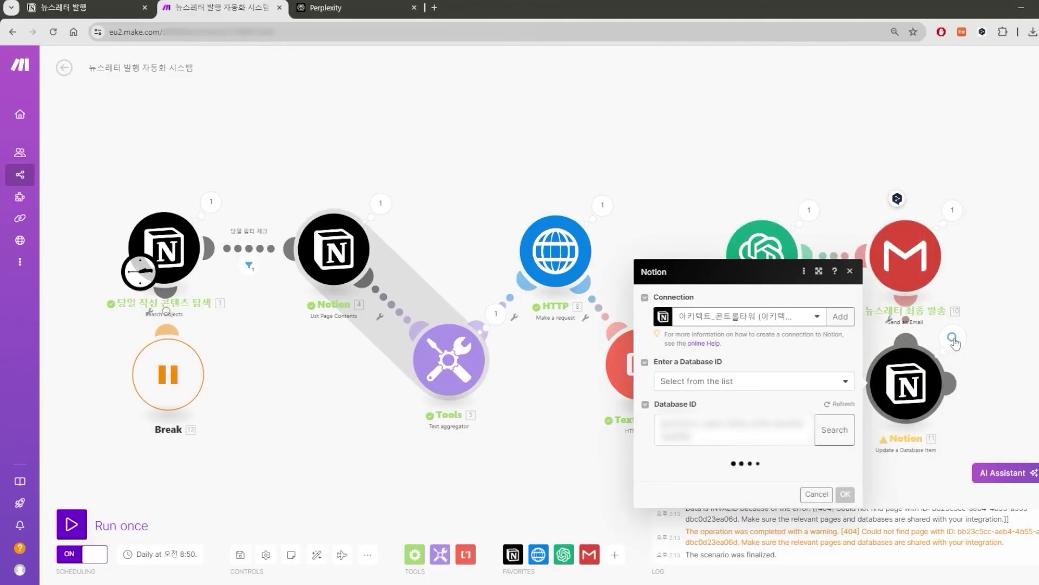
pyautogui.click(758, 270)
pyautogui.press('BackSpace')
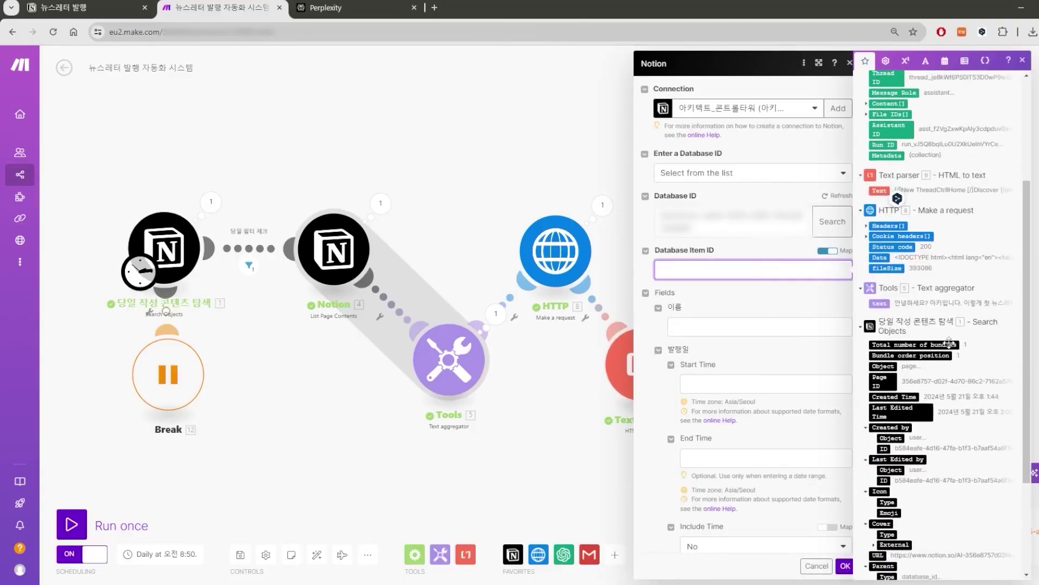
pyautogui.click(880, 323)
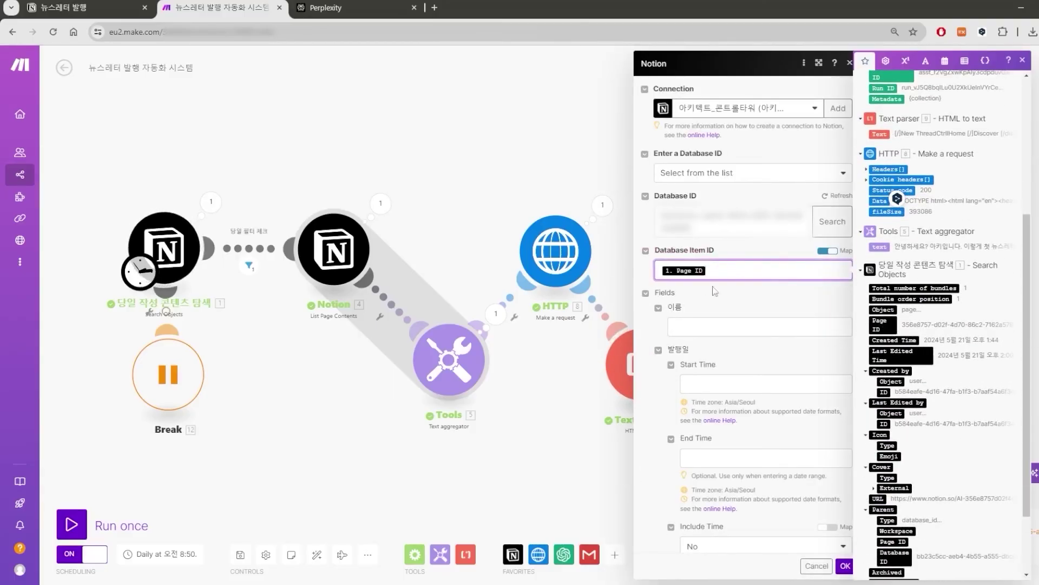
pyautogui.click(845, 565)
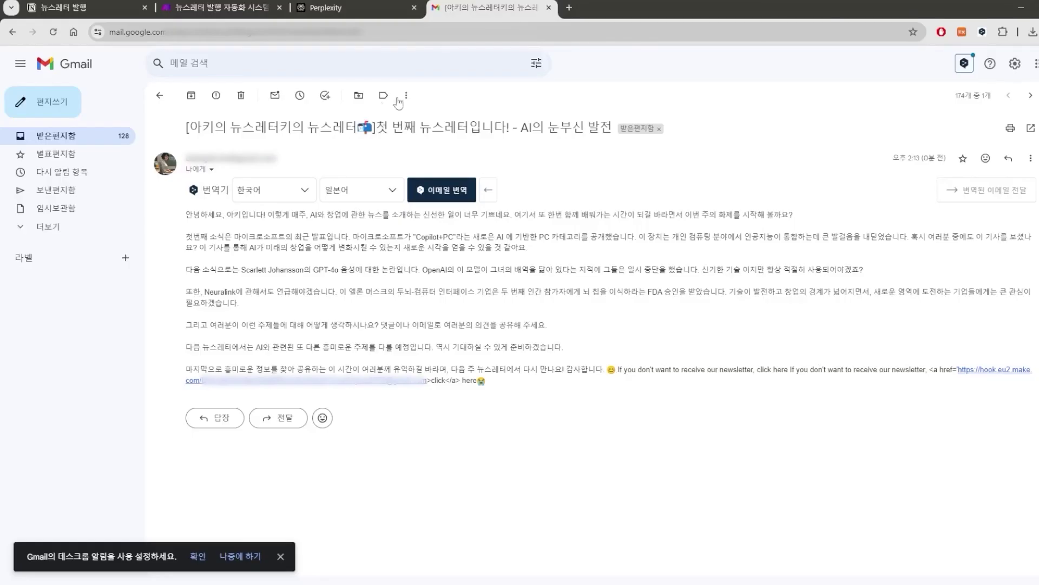
# Read the received newsletter's subject, body and closing unsubscribe sentence in Gmail.
pyautogui.moveTo(187, 128); pyautogui.dragTo(592, 142)
pyautogui.click(354, 124)
pyautogui.click(760, 110)
pyautogui.moveTo(215, 213); pyautogui.dragTo(822, 296)
pyautogui.click(509, 264)
pyautogui.moveTo(459, 370); pyautogui.dragTo(486, 381)
pyautogui.click(542, 372)
# Check the Gmail module's Content in Make, then open the newsletter entry on the Notion calendar.
pyautogui.click(249, 4)
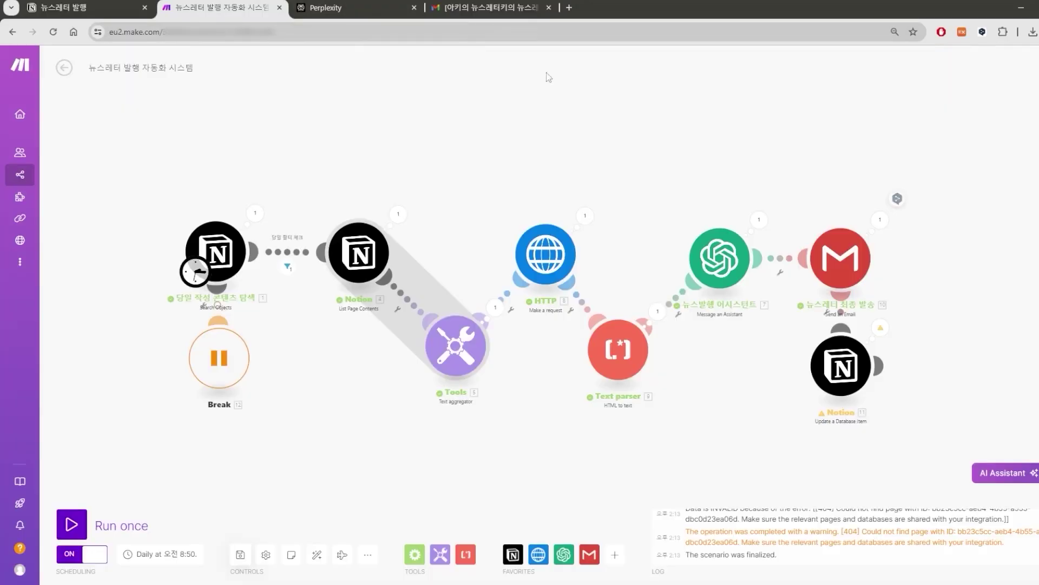
pyautogui.click(840, 257)
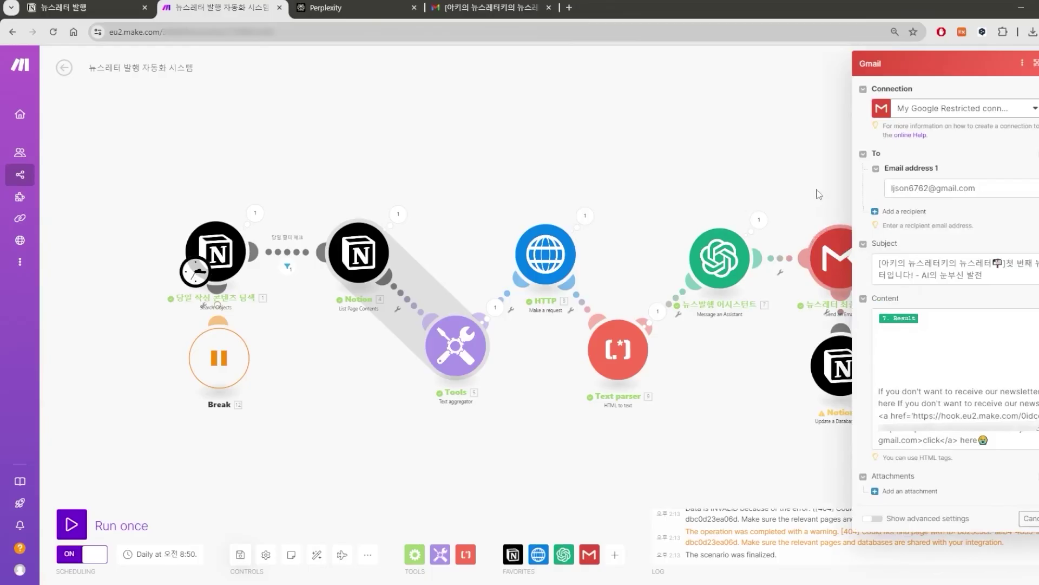
pyautogui.click(920, 440)
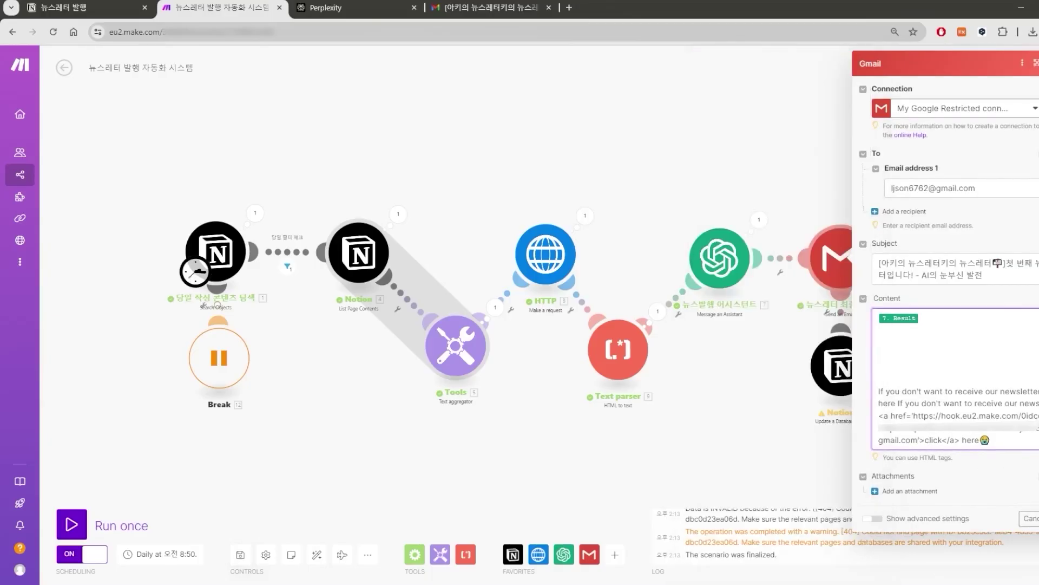
pyautogui.click(87, 7)
pyautogui.click(472, 243)
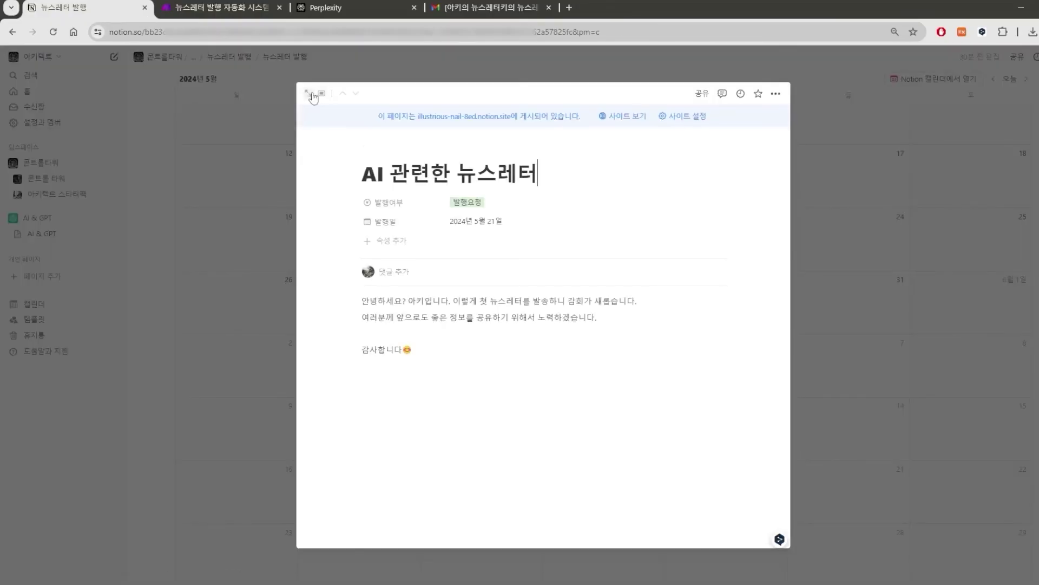
# Expand the 'AI 관련한 뉴스레터' page to full view, then return to the Make scenario.
pyautogui.click(311, 96)
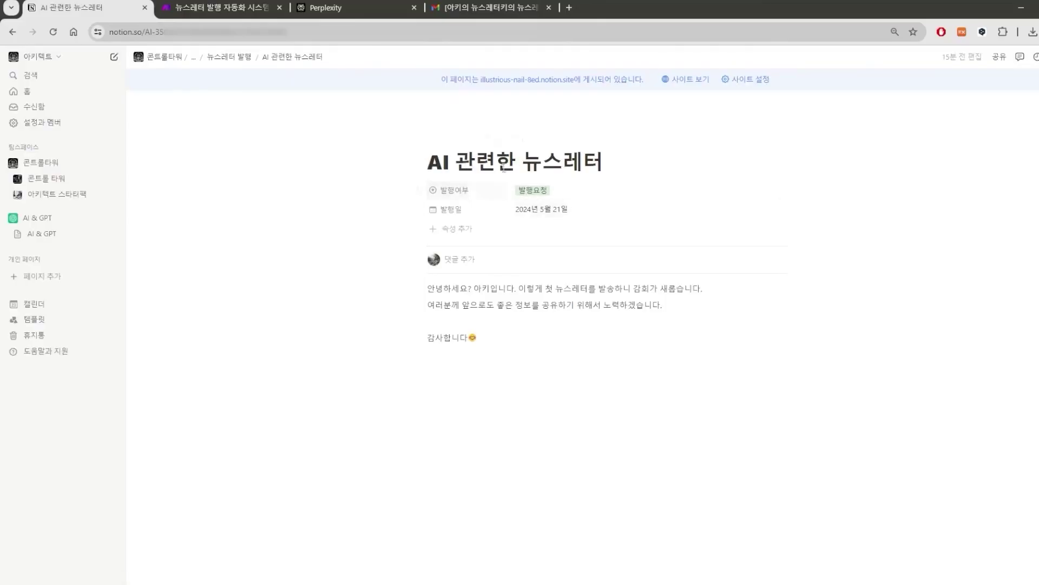
pyautogui.hotkey('ctrl', 'Tab')
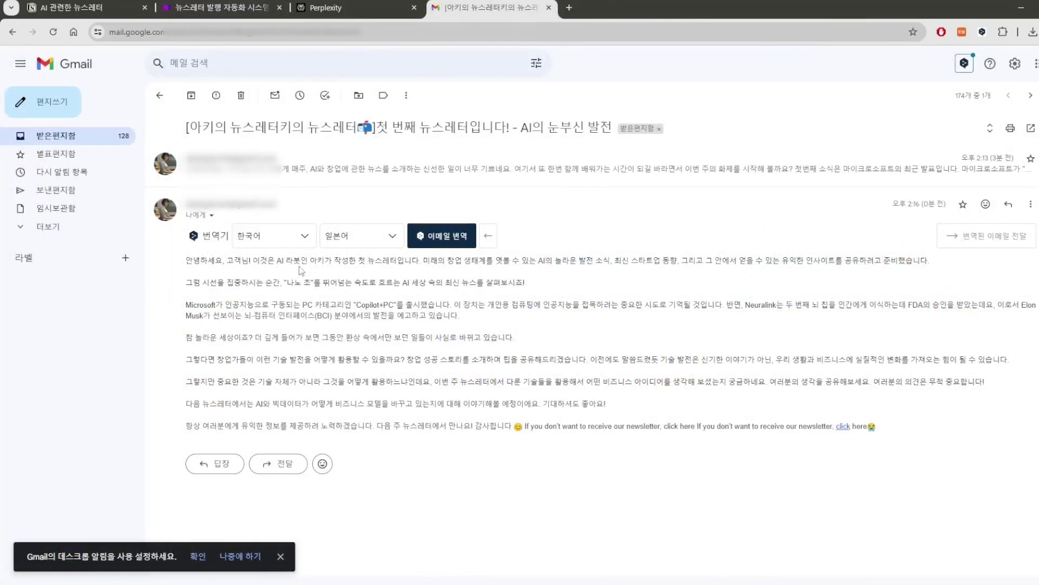
# Read the new newsletter and confirm its unsubscribe 'click' is now a link, then return to Make.
pyautogui.moveTo(311, 271); pyautogui.dragTo(378, 425)
pyautogui.click(340, 426)
pyautogui.moveTo(525, 426); pyautogui.dragTo(884, 433)
pyautogui.click(610, 423)
pyautogui.click(356, 3)
pyautogui.click(242, 2)
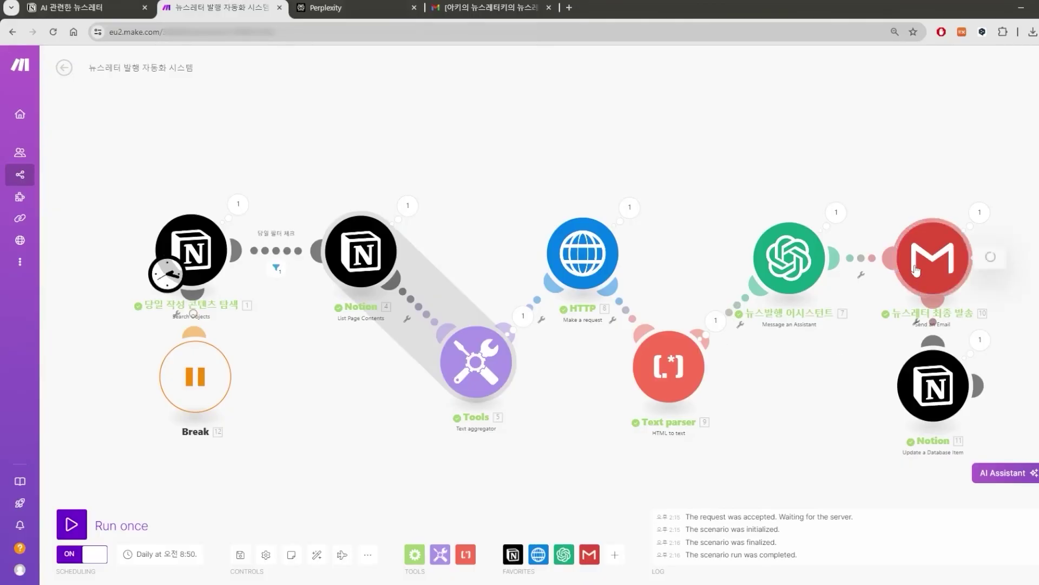
# Review the Gmail module's email Content mapping and confirm it with OK.
pyautogui.click(913, 267)
pyautogui.click(765, 377)
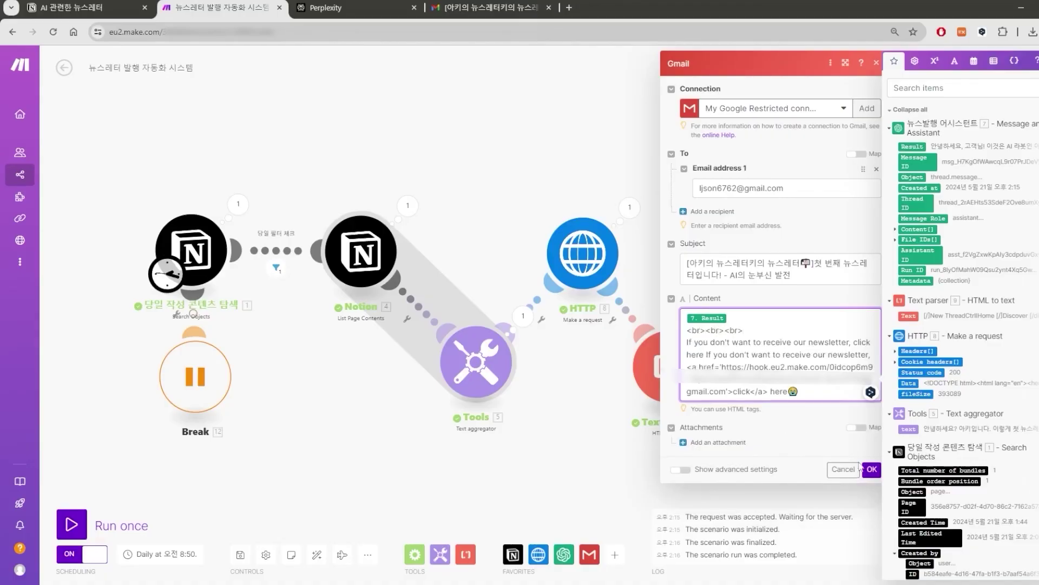
pyautogui.click(862, 469)
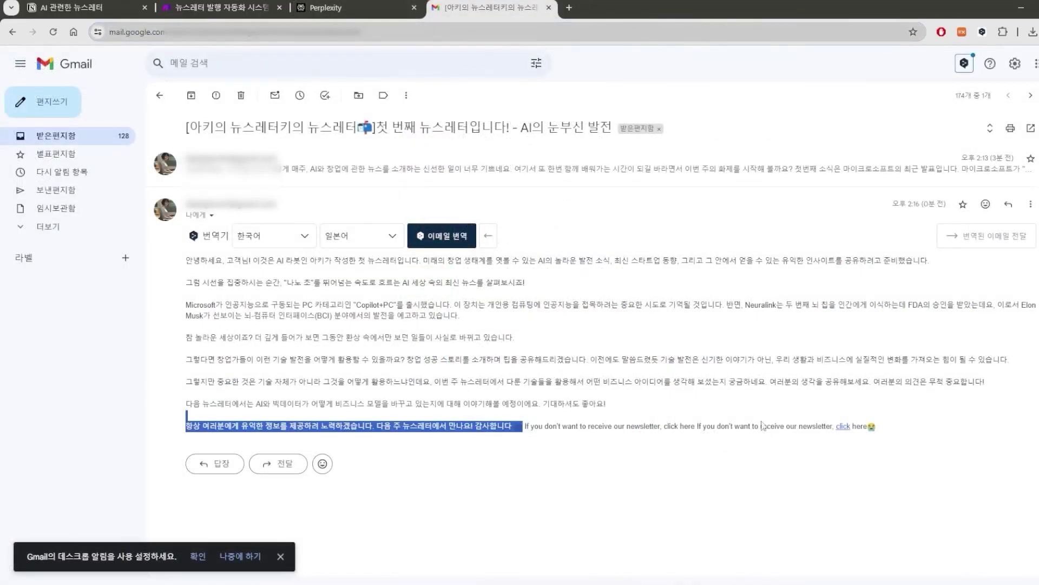
# Follow the newsletter's unsubscribe 'click' link, opening Make's reject webhook in a new tab.
pyautogui.moveTo(883, 419); pyautogui.dragTo(887, 423)
pyautogui.click(820, 426)
pyautogui.moveTo(818, 426); pyautogui.dragTo(863, 426)
pyautogui.click(861, 428)
pyautogui.click(843, 426)
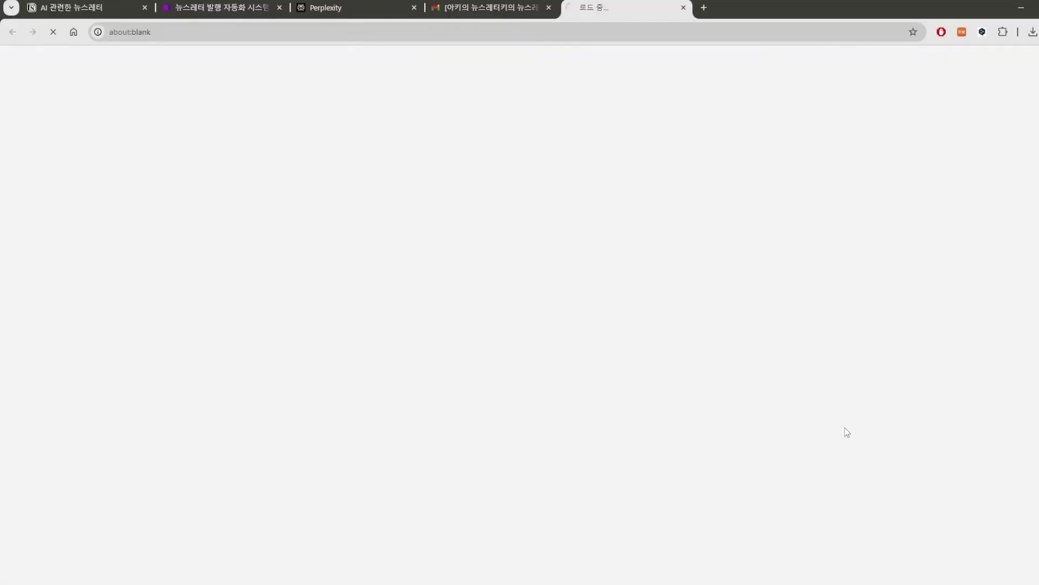